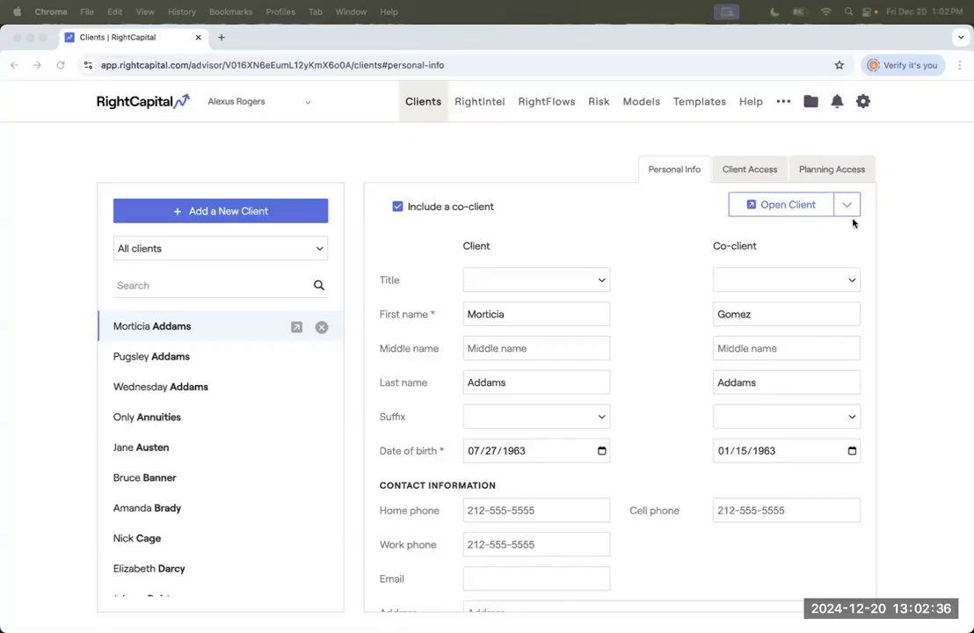
Step: In the advisor's inflation assumptions, enable inflating future-dated cash flow items for Goals and save the setting
{"action": "left_click", "coordinate": [577, 164]}
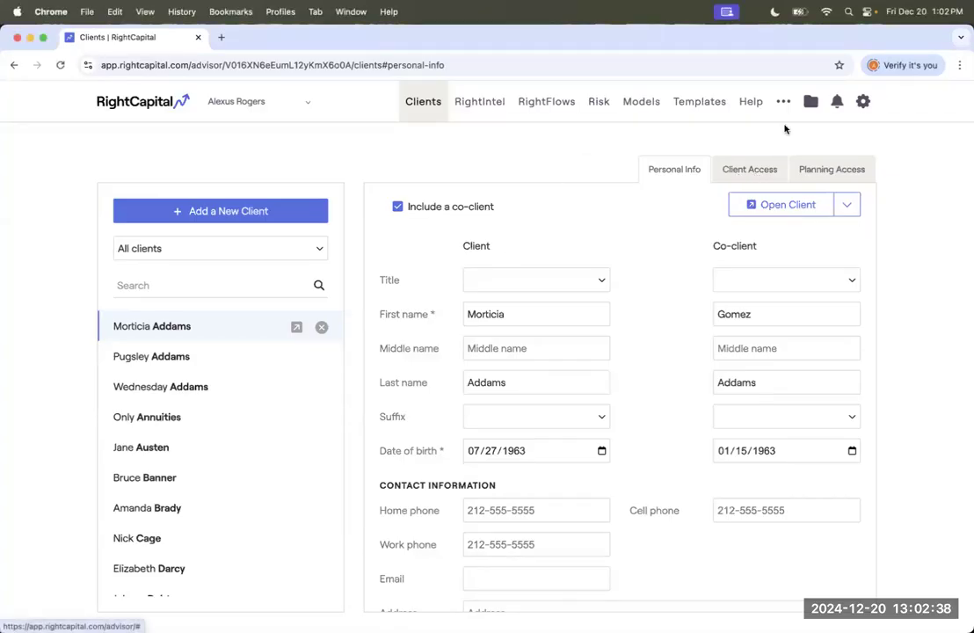
{"action": "left_click", "coordinate": [782, 104]}
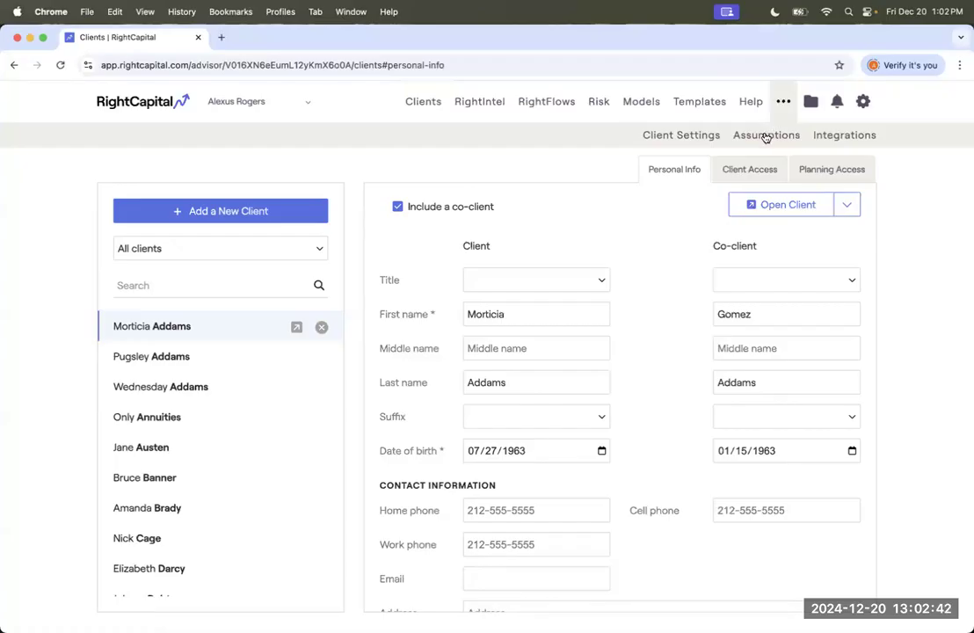
{"action": "left_click", "coordinate": [765, 136]}
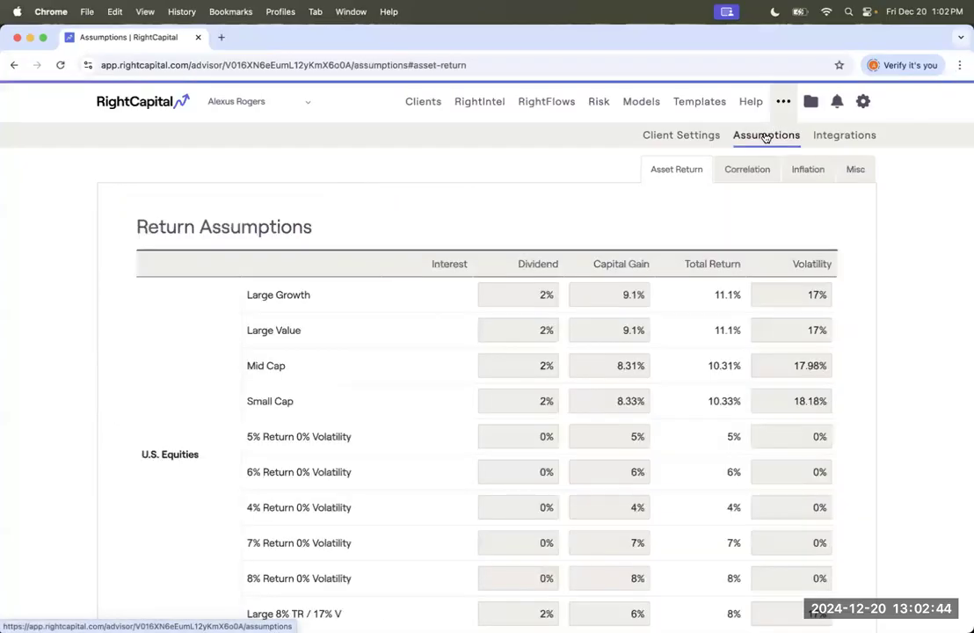
{"action": "left_click", "coordinate": [798, 170]}
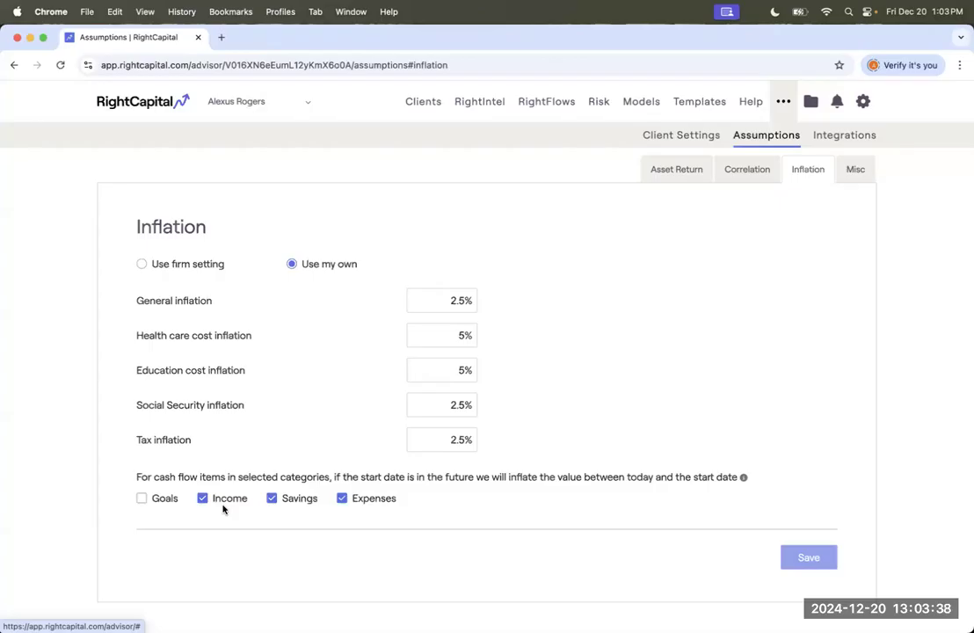
{"action": "left_click", "coordinate": [160, 508]}
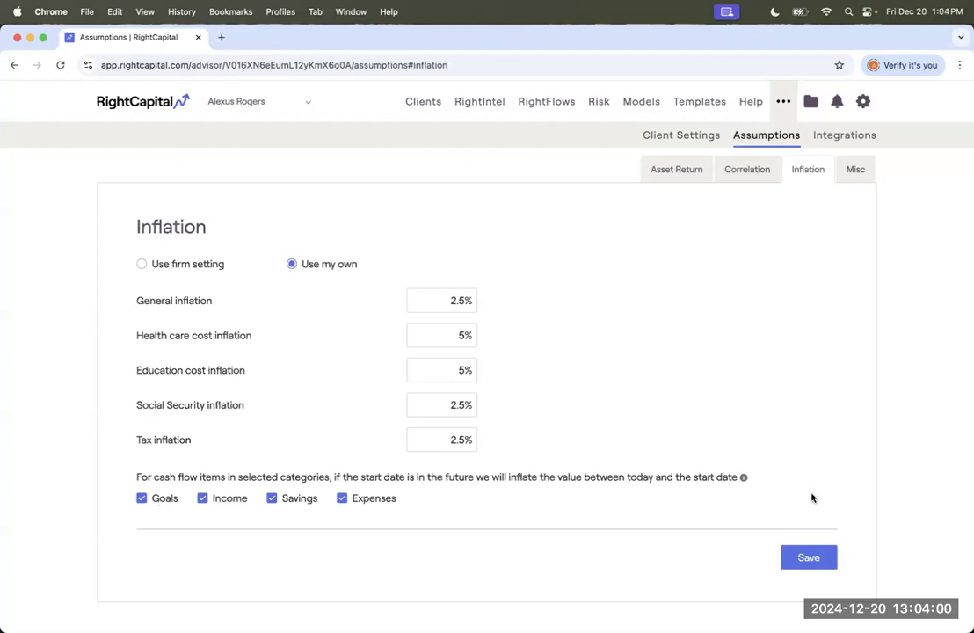
{"action": "left_click", "coordinate": [816, 566]}
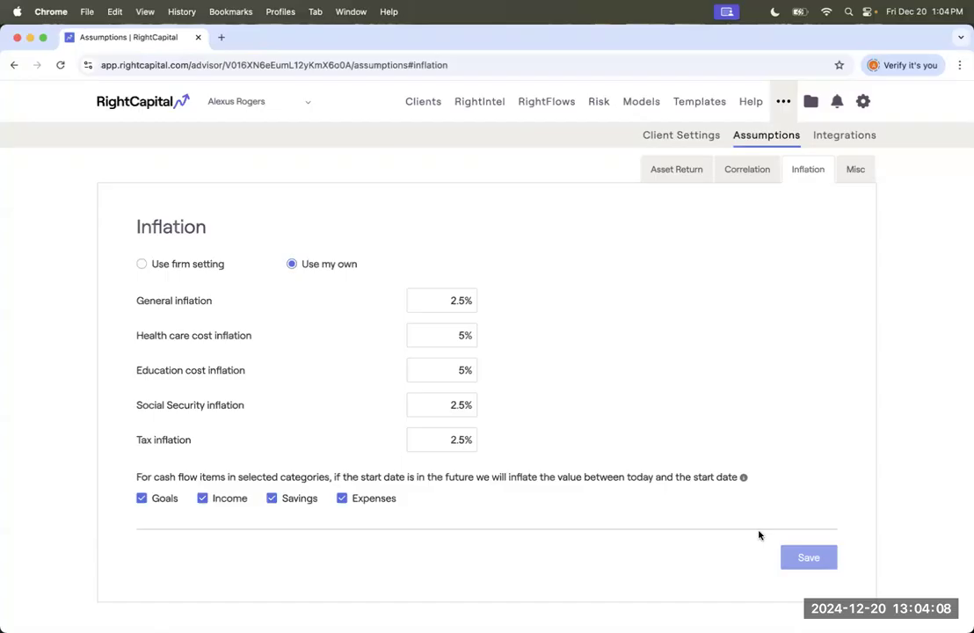
{"action": "mouse_move", "coordinate": [743, 478]}
Step: Find the client by first name in the client list and open their plan
{"action": "left_click", "coordinate": [424, 112]}
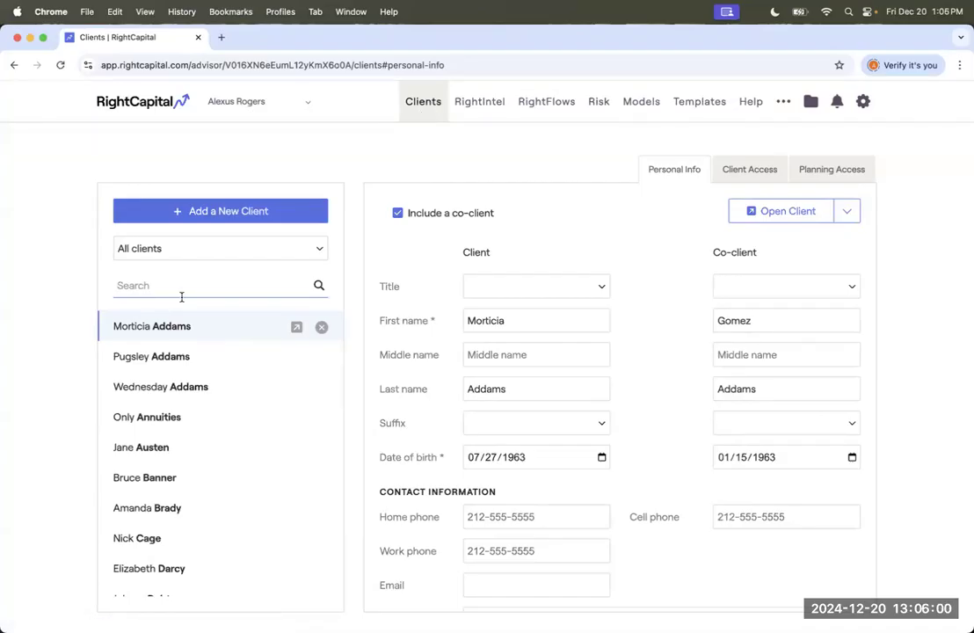
{"action": "type", "text": "lorel"}
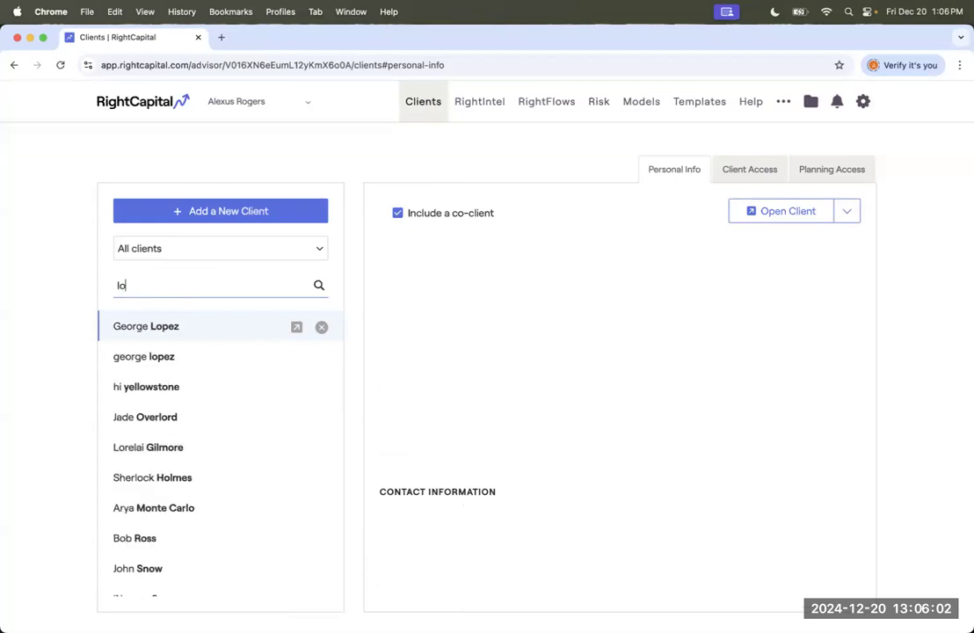
{"action": "left_click", "coordinate": [297, 328]}
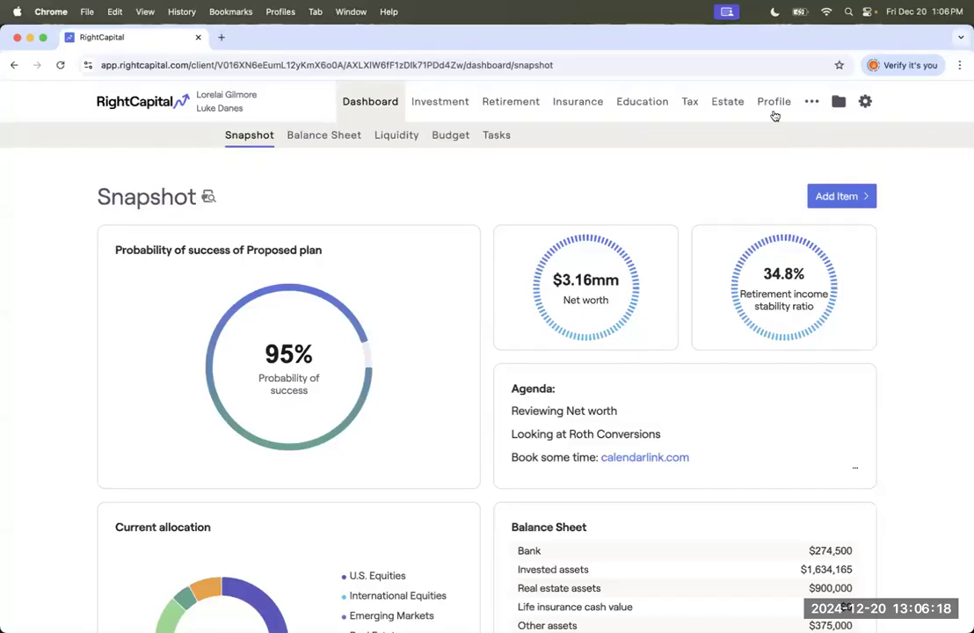
Step: Open the client profile's Blueprint, examine the net worth layout and check the Primary Home details
{"action": "left_click", "coordinate": [774, 103]}
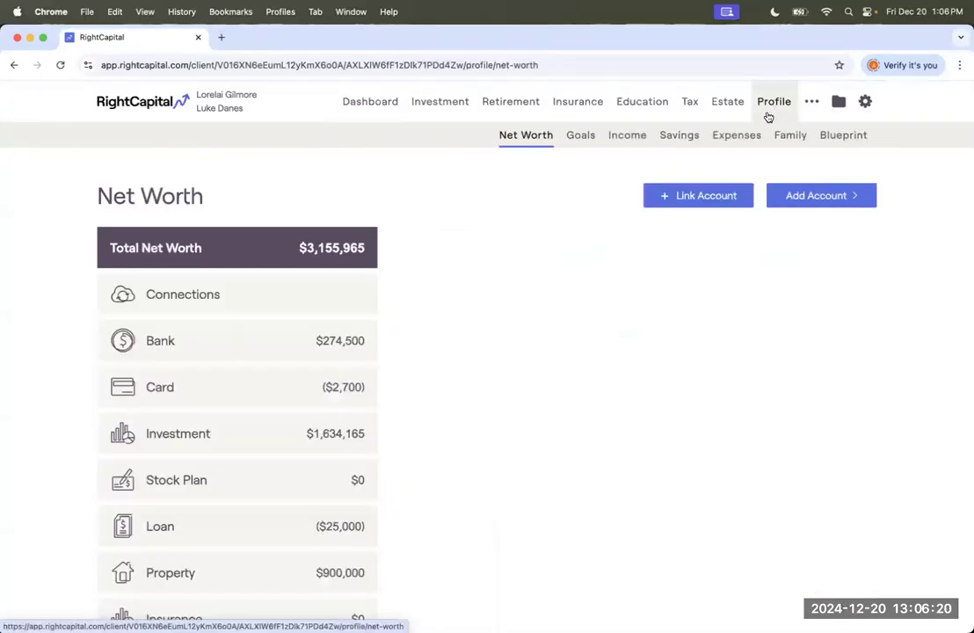
{"action": "left_click", "coordinate": [847, 141]}
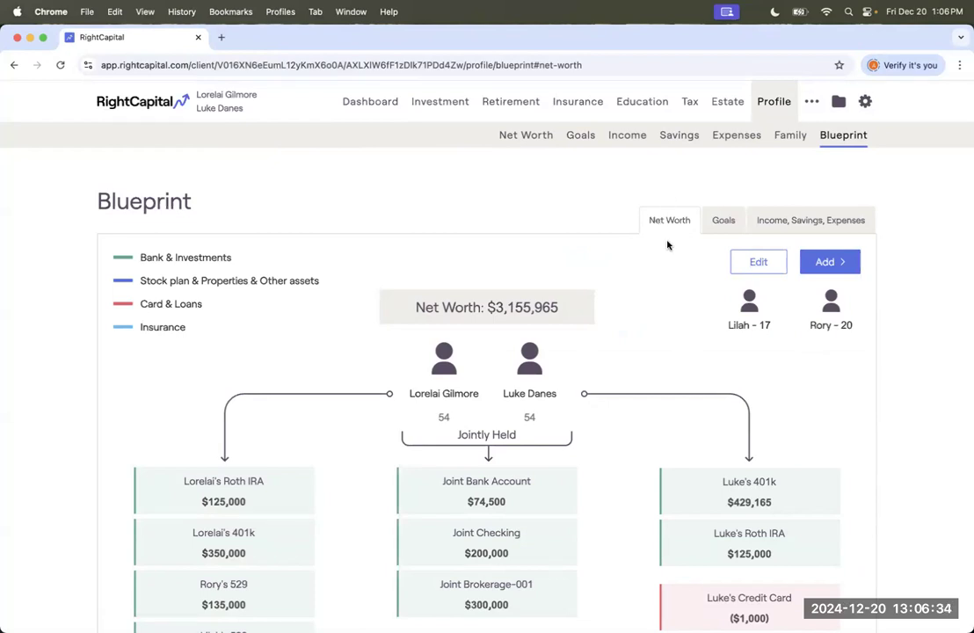
{"action": "scroll", "coordinate": [668, 245], "scroll_direction": "down", "scroll_amount": 2}
{"action": "scroll", "coordinate": [667, 246], "scroll_direction": "down", "scroll_amount": 2}
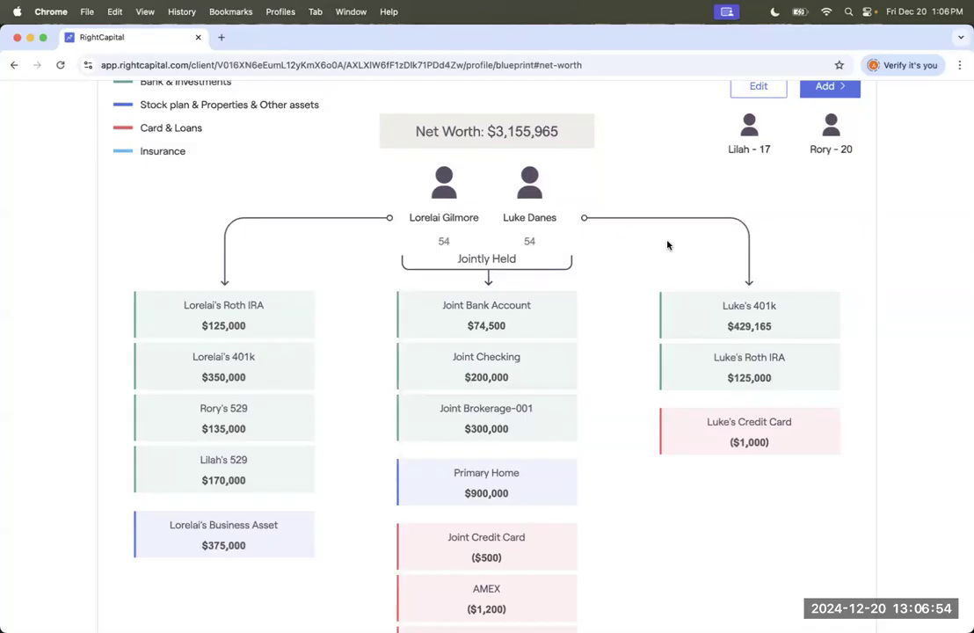
{"action": "scroll", "coordinate": [580, 331], "scroll_direction": "down", "scroll_amount": 2}
{"action": "left_click", "coordinate": [530, 414]}
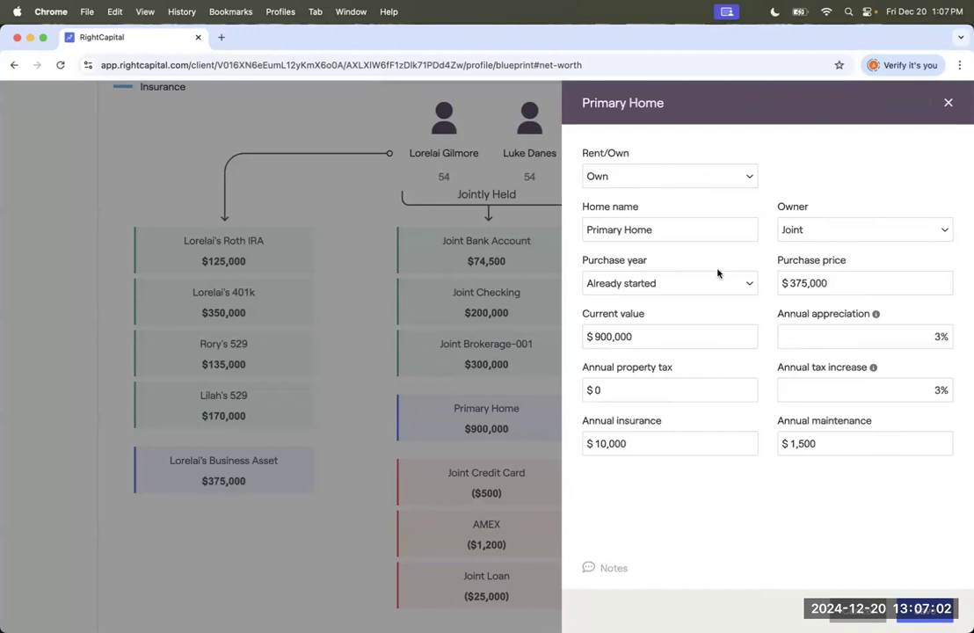
{"action": "left_click", "coordinate": [948, 102]}
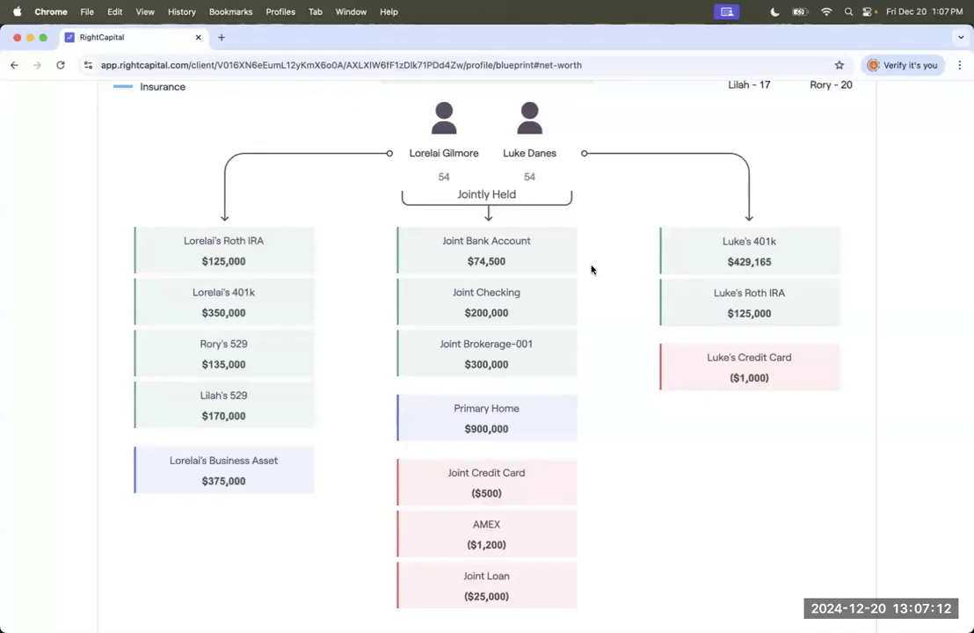
Step: Review the client's business asset, including its growth, income and sale settings, and close it without changes
{"action": "left_click", "coordinate": [225, 467]}
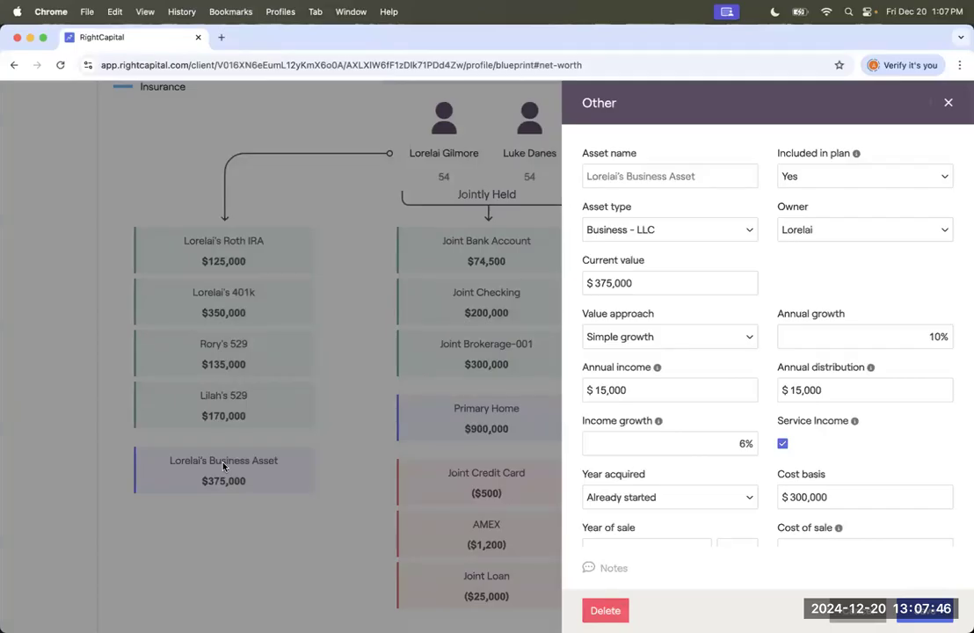
{"action": "scroll", "coordinate": [707, 440], "scroll_direction": "down", "scroll_amount": 2}
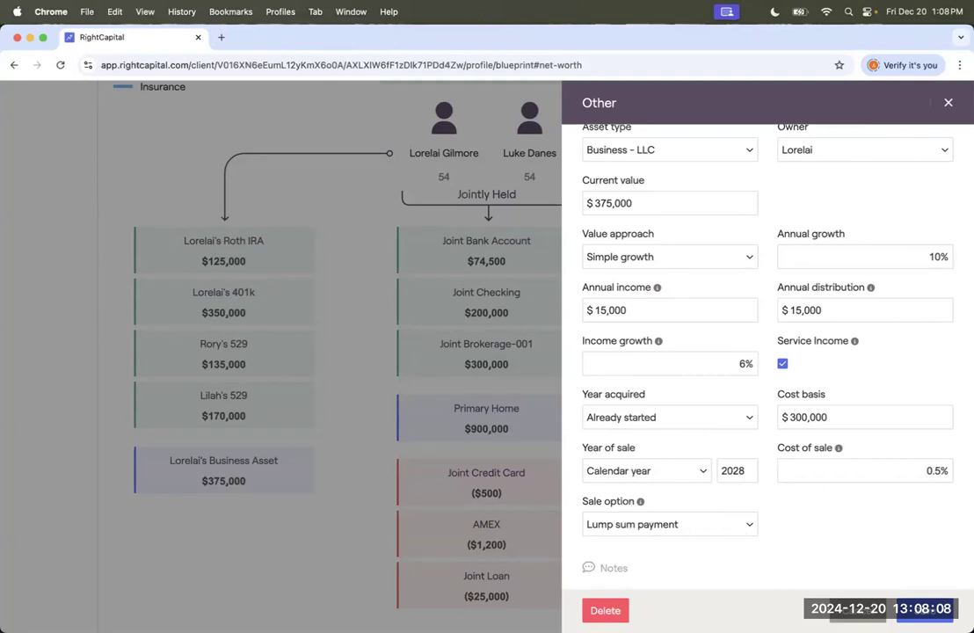
{"action": "left_click", "coordinate": [857, 612]}
Step: Examine the Blueprint's Goals timeline from college through long-term care and check the Retirement Monthly Expense details
{"action": "scroll", "coordinate": [710, 530], "scroll_direction": "up", "scroll_amount": 3}
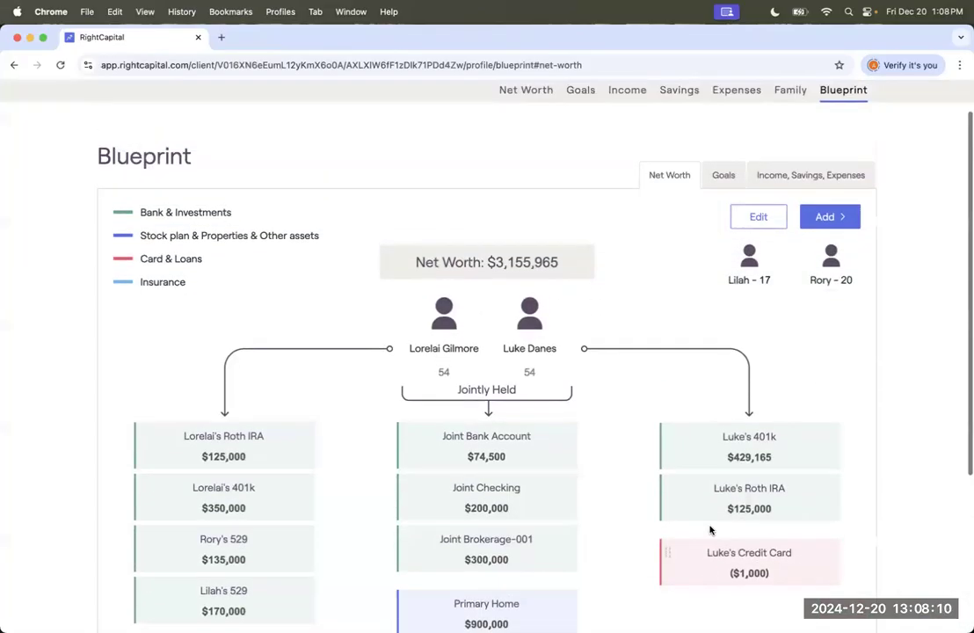
{"action": "left_click", "coordinate": [719, 179]}
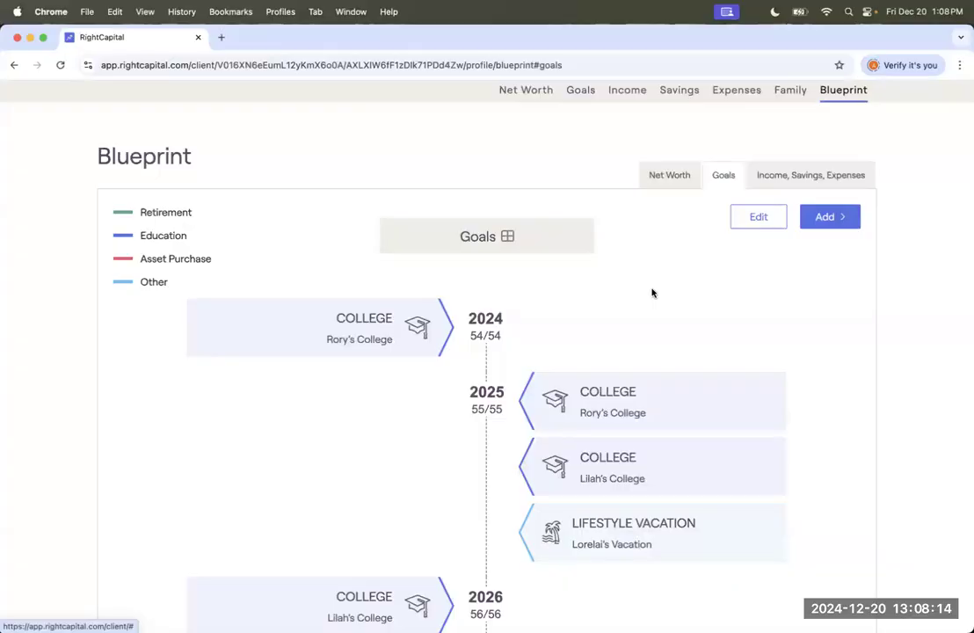
{"action": "scroll", "coordinate": [652, 293], "scroll_direction": "down", "scroll_amount": 5}
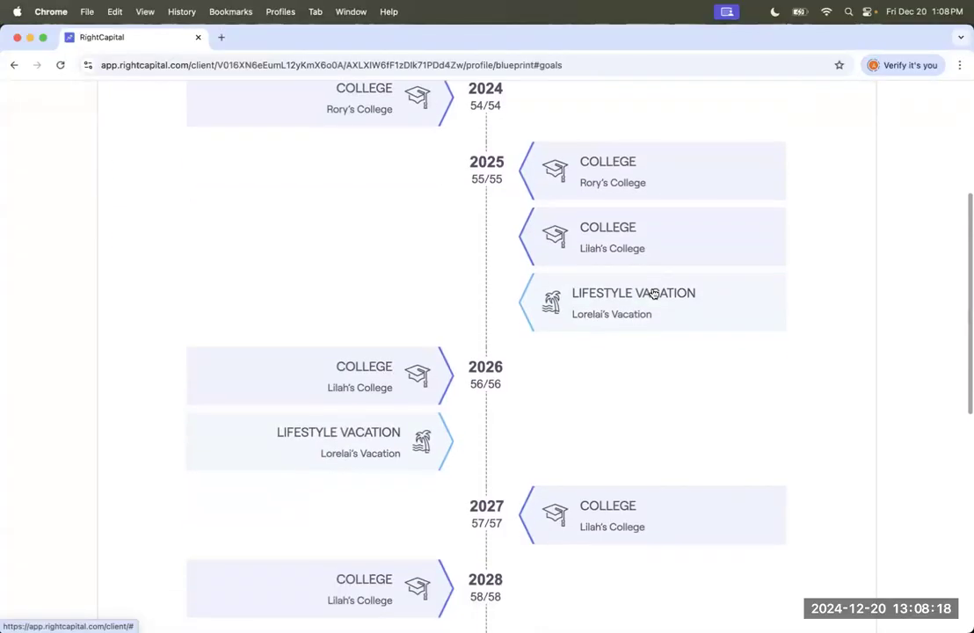
{"action": "scroll", "coordinate": [653, 293], "scroll_direction": "down", "scroll_amount": 2}
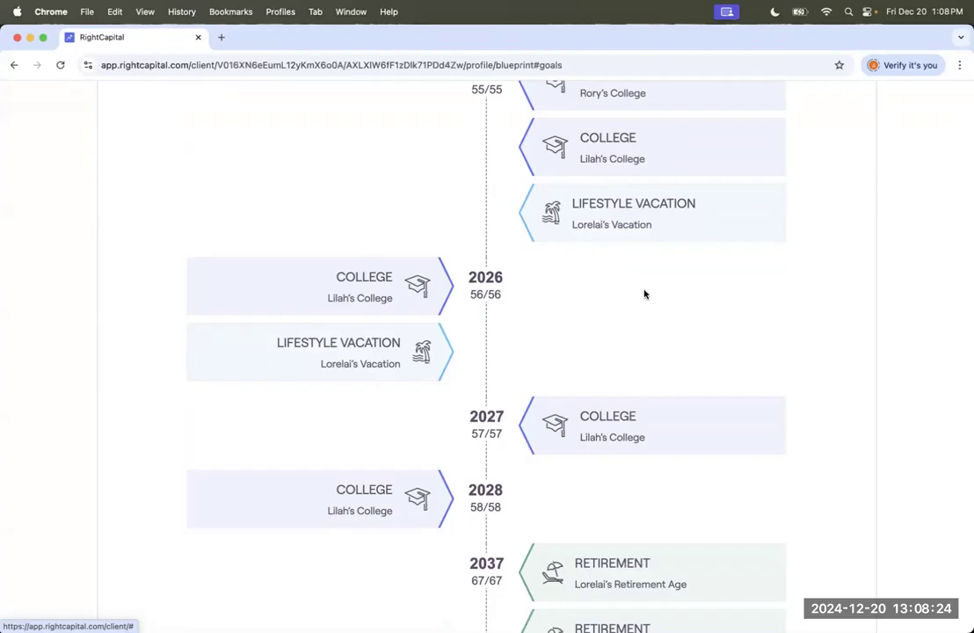
{"action": "scroll", "coordinate": [645, 294], "scroll_direction": "down", "scroll_amount": 5}
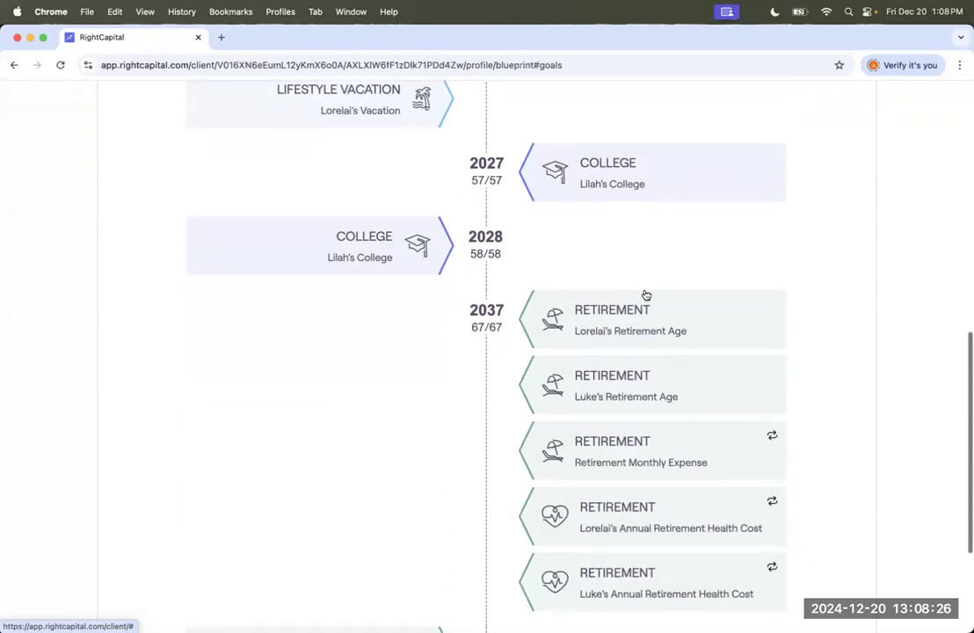
{"action": "scroll", "coordinate": [644, 295], "scroll_direction": "down", "scroll_amount": 2}
{"action": "scroll", "coordinate": [644, 294], "scroll_direction": "down", "scroll_amount": 1}
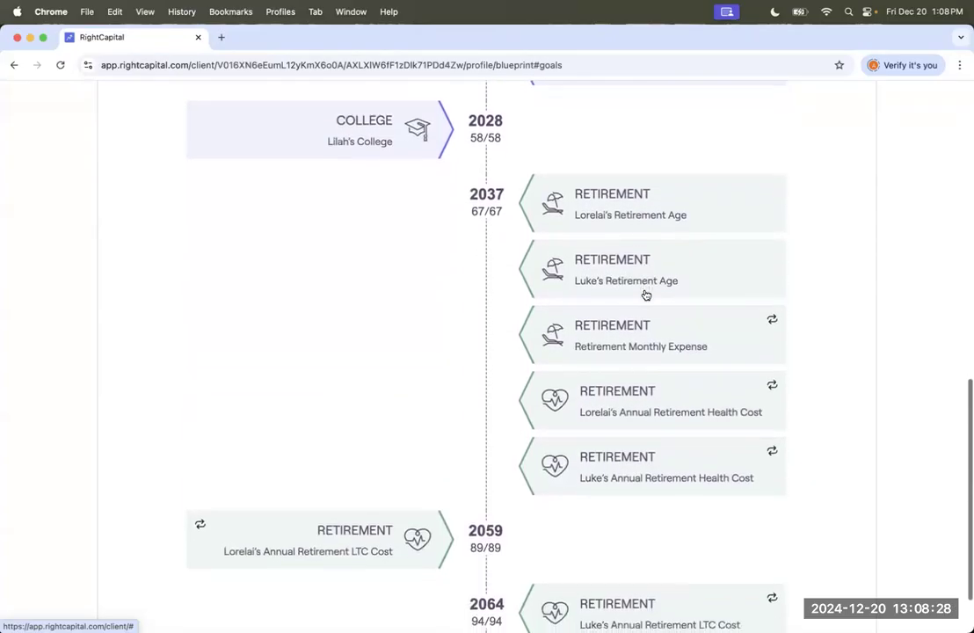
{"action": "scroll", "coordinate": [644, 294], "scroll_direction": "down", "scroll_amount": 1}
{"action": "scroll", "coordinate": [645, 294], "scroll_direction": "down", "scroll_amount": 1}
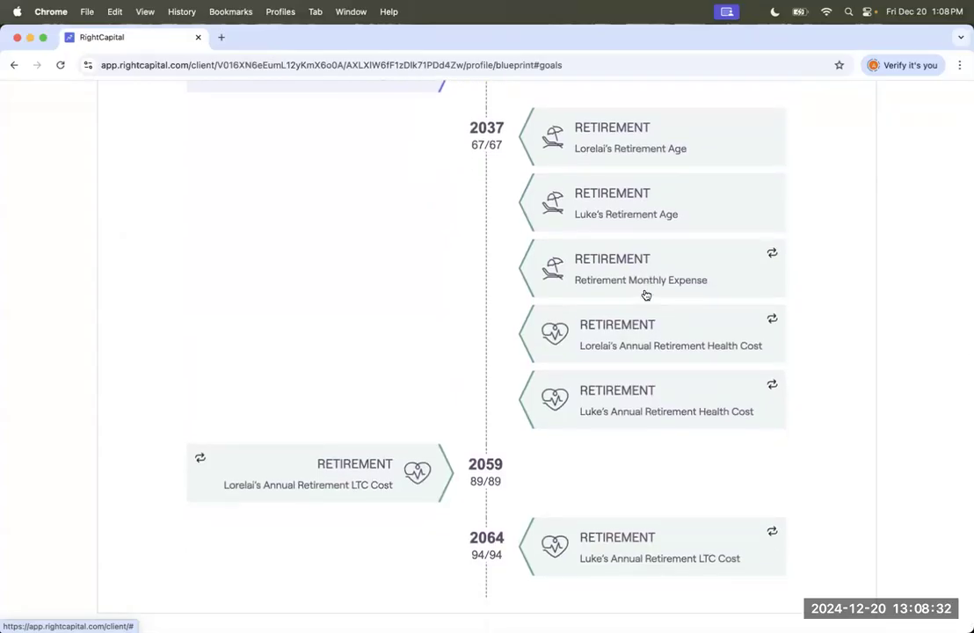
{"action": "left_click", "coordinate": [643, 275]}
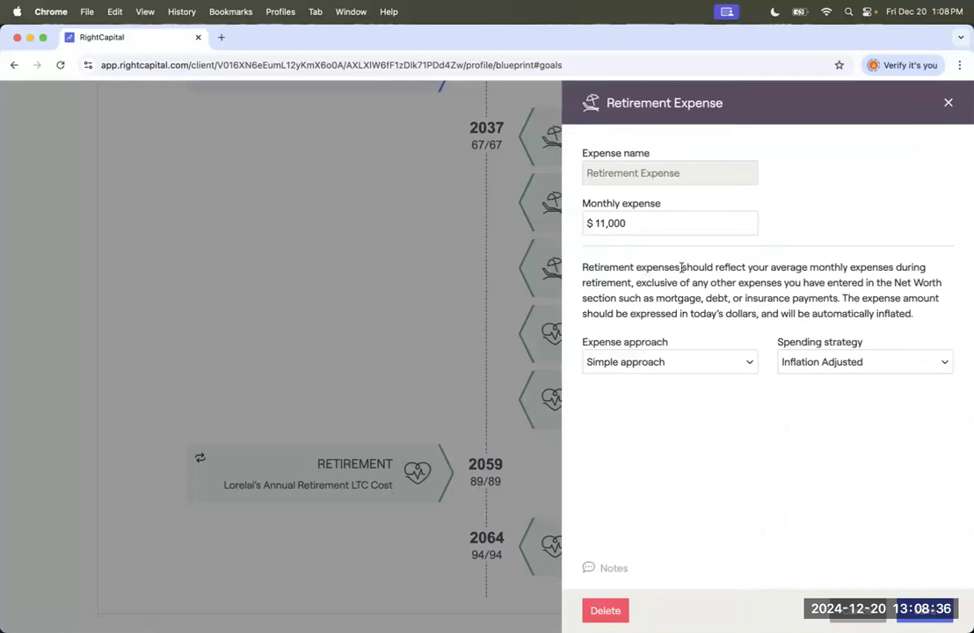
{"action": "left_click", "coordinate": [947, 102]}
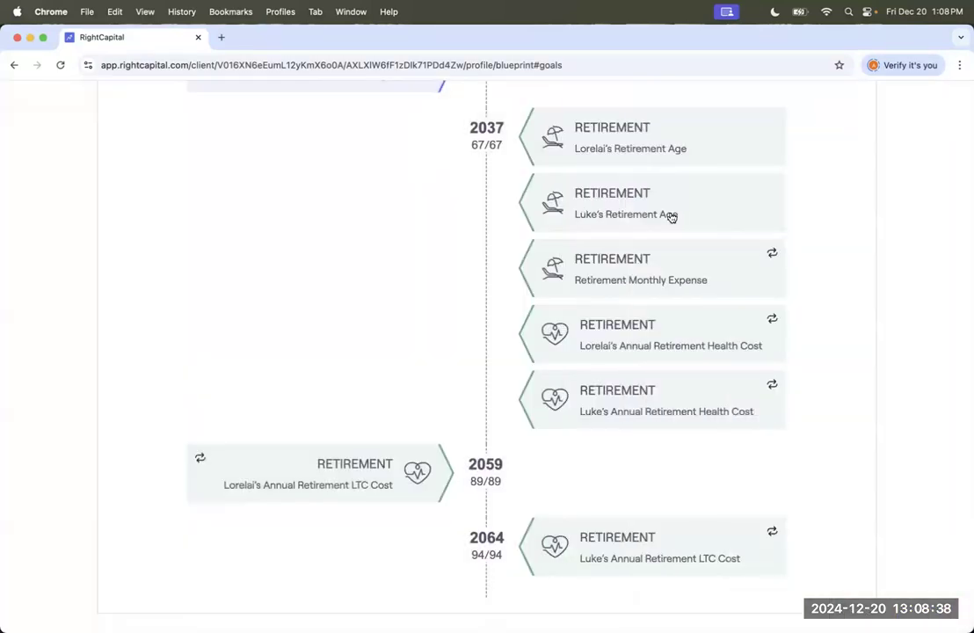
Step: Examine the Blueprint's Income, Savings, Expenses view and check the co-client's Social Security filing settings
{"action": "scroll", "coordinate": [671, 218], "scroll_direction": "up", "scroll_amount": 3}
{"action": "scroll", "coordinate": [672, 218], "scroll_direction": "up", "scroll_amount": 10}
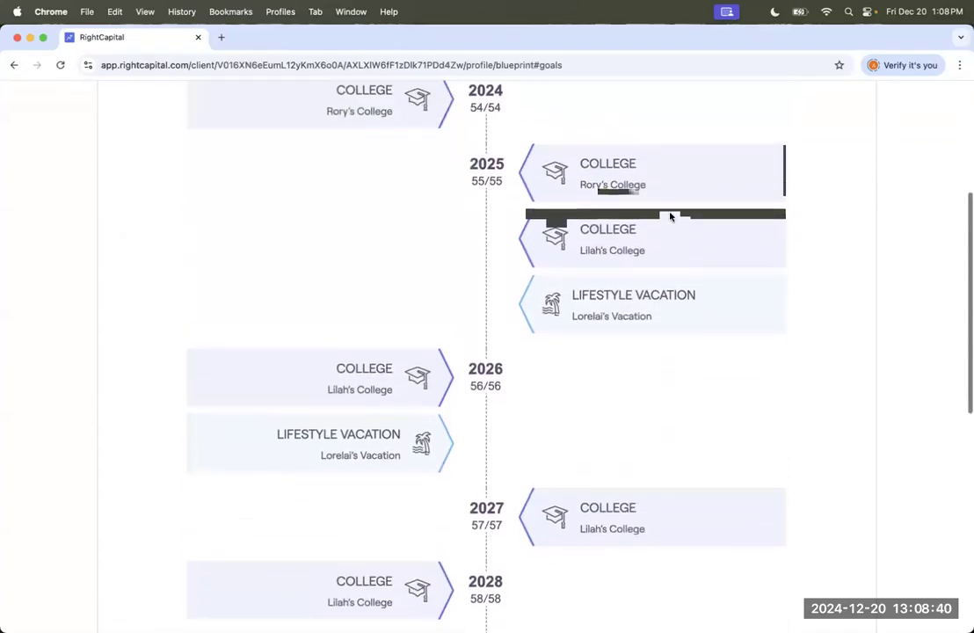
{"action": "scroll", "coordinate": [672, 218], "scroll_direction": "up", "scroll_amount": 3}
{"action": "left_click", "coordinate": [778, 175]}
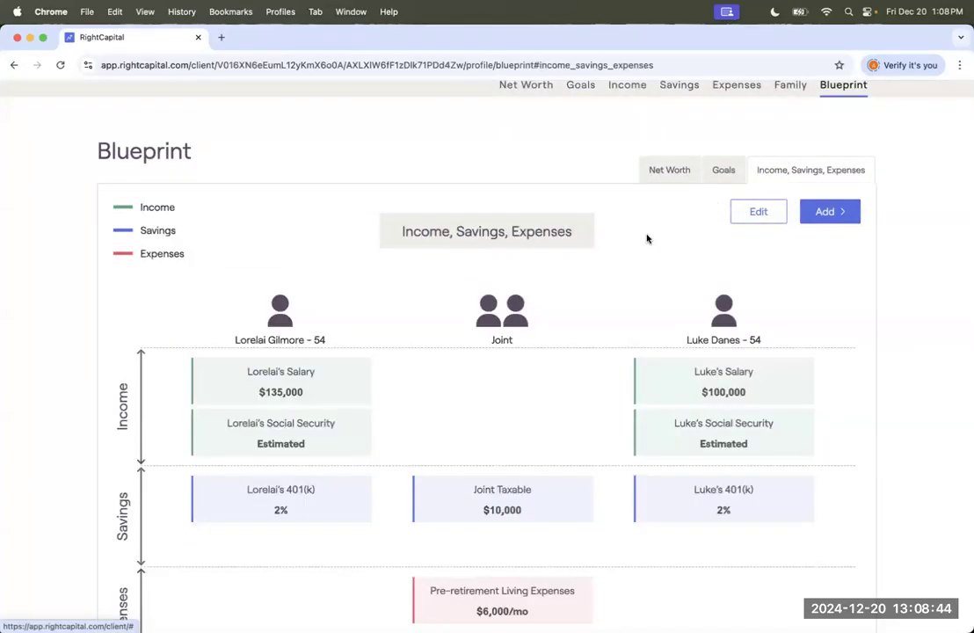
{"action": "scroll", "coordinate": [647, 238], "scroll_direction": "down", "scroll_amount": 2}
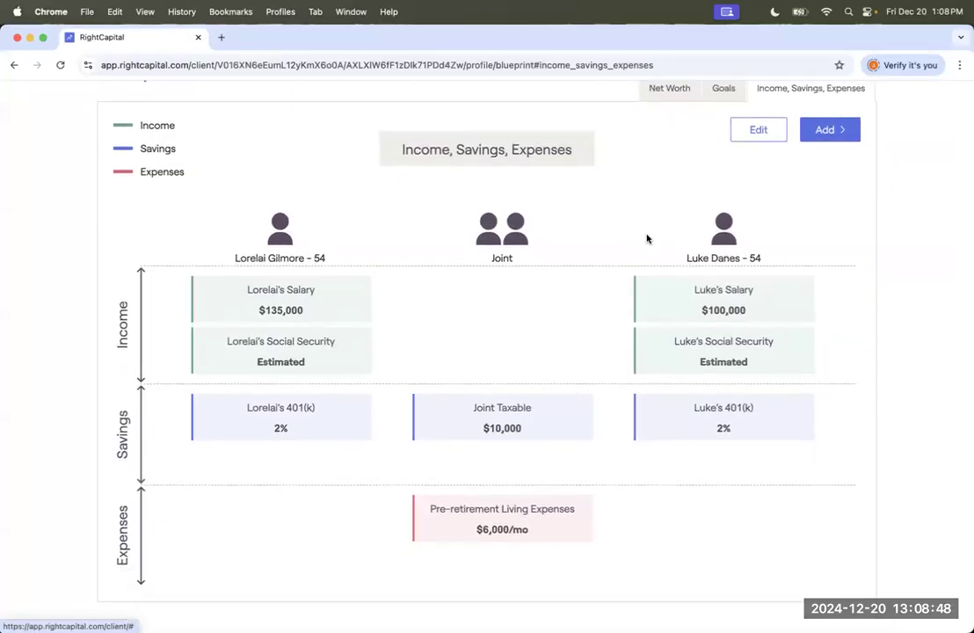
{"action": "left_click", "coordinate": [676, 349]}
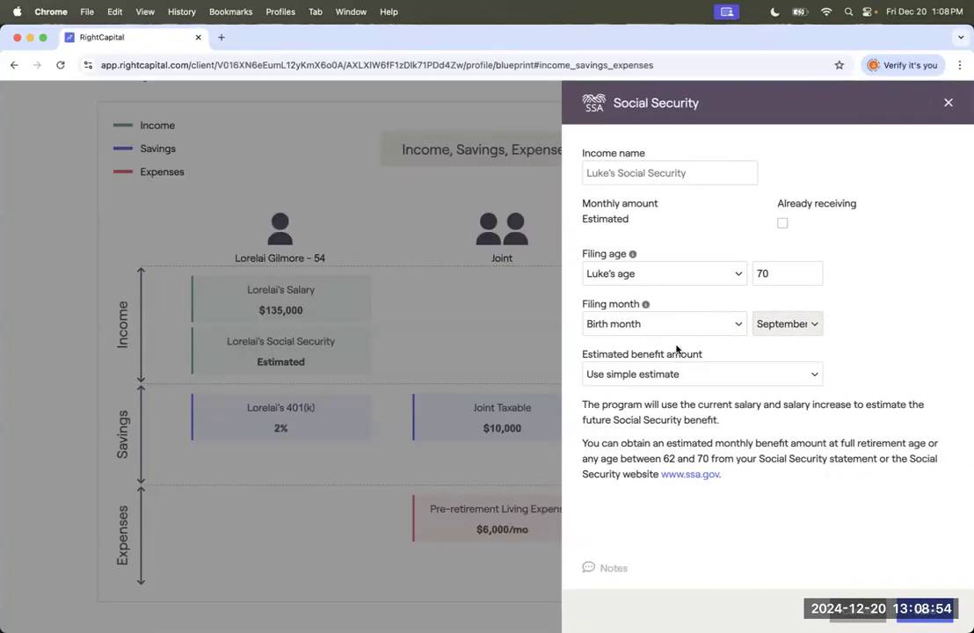
{"action": "left_click", "coordinate": [947, 104]}
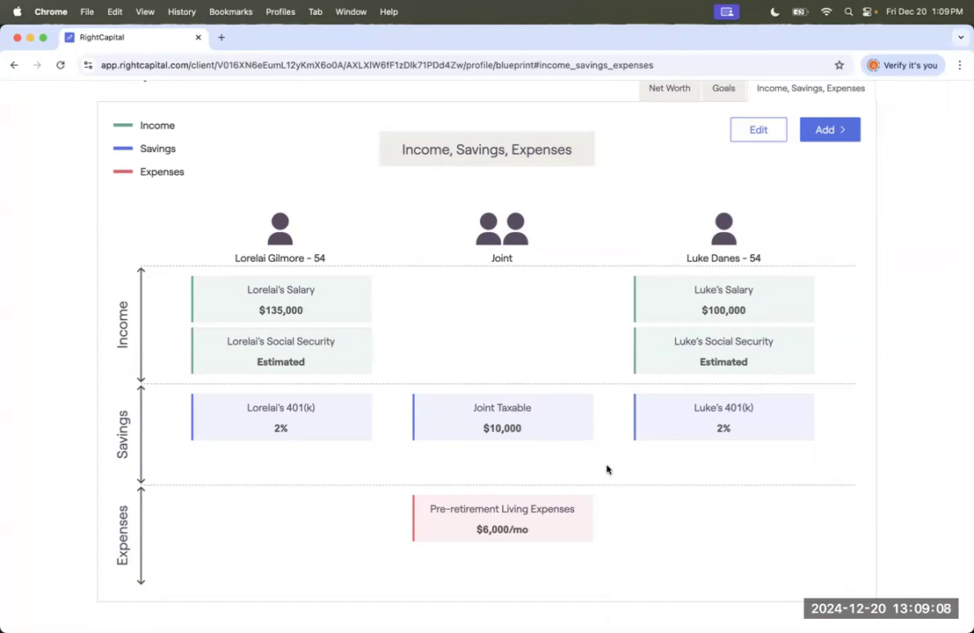
Step: Return to the Blueprint's Goals timeline and look through the goal types that can be added
{"action": "scroll", "coordinate": [532, 369], "scroll_direction": "up", "scroll_amount": 3}
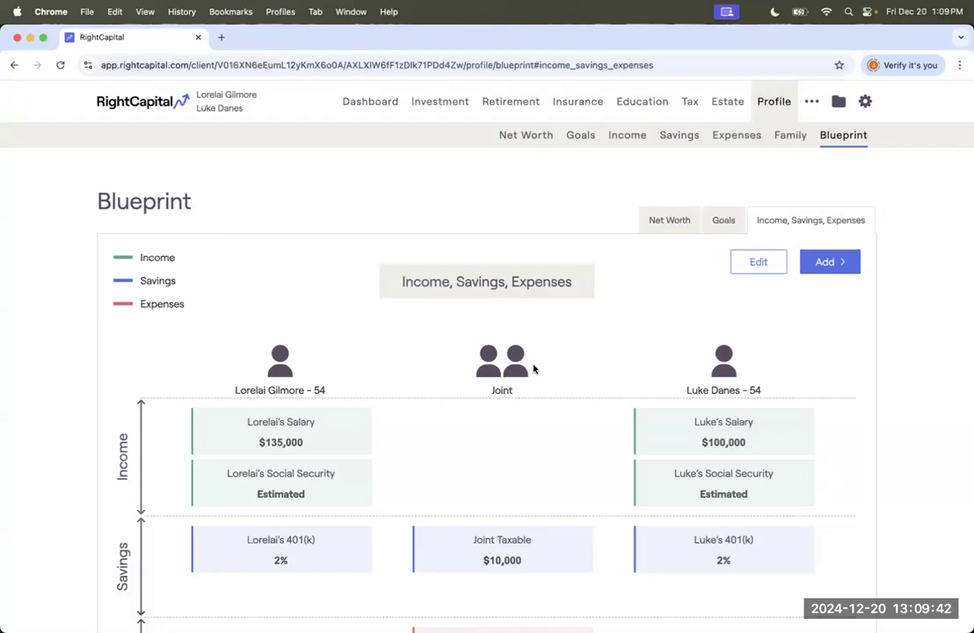
{"action": "left_click", "coordinate": [723, 221]}
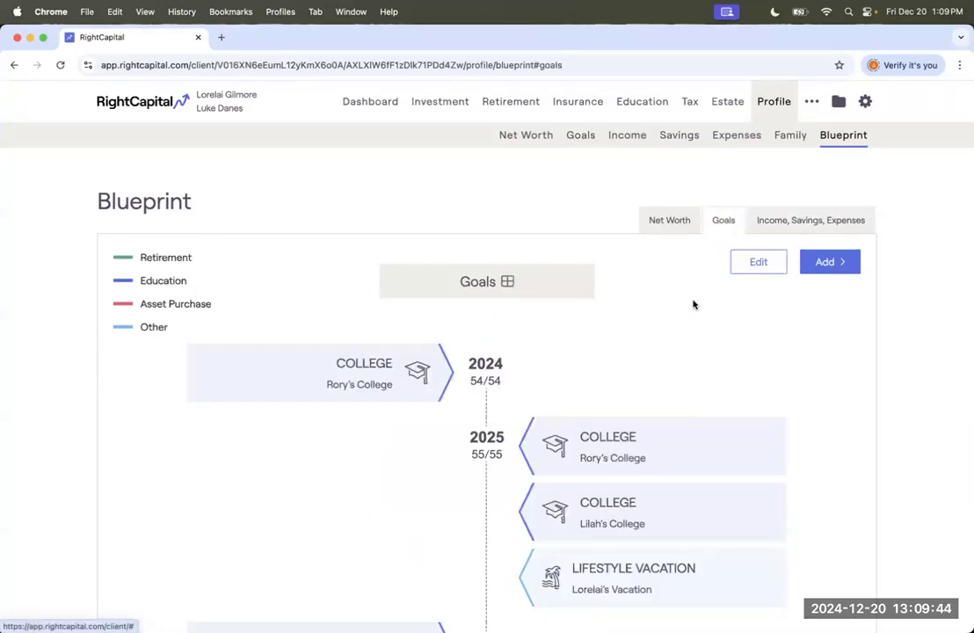
{"action": "scroll", "coordinate": [692, 304], "scroll_direction": "down", "scroll_amount": 2}
{"action": "left_click", "coordinate": [825, 189]}
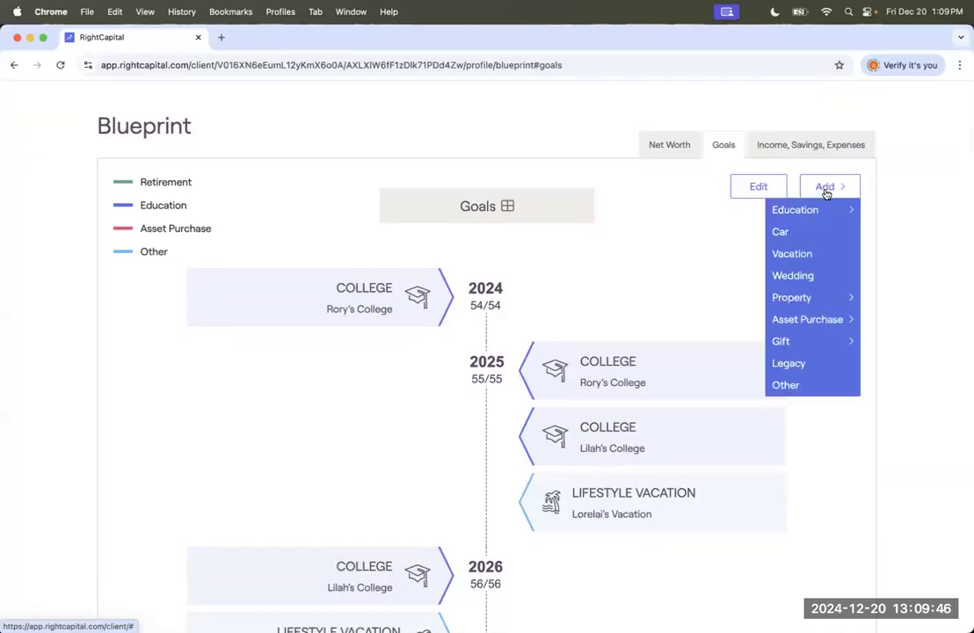
{"action": "scroll", "coordinate": [661, 226], "scroll_direction": "up", "scroll_amount": 2}
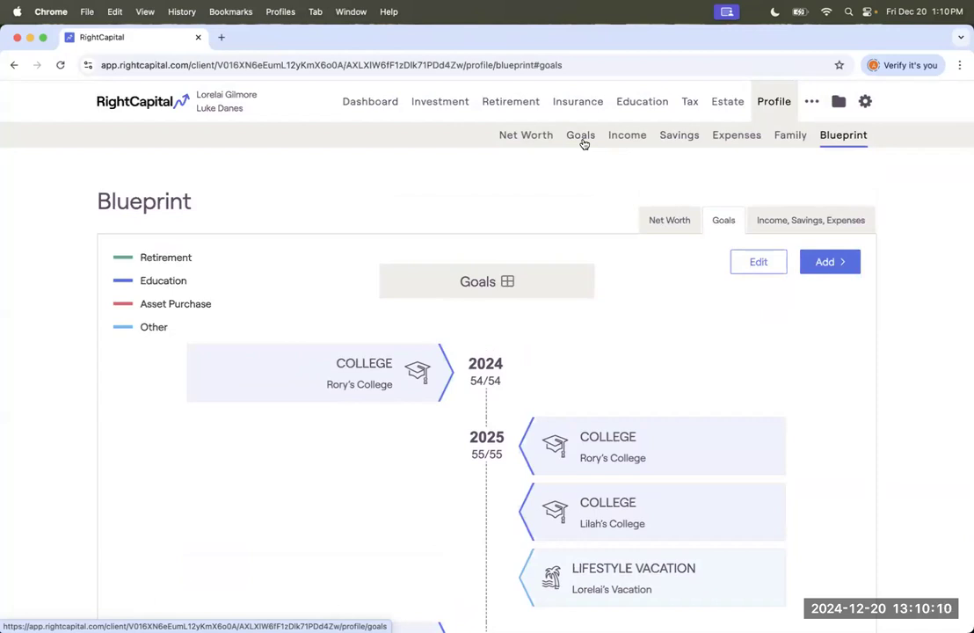
{"action": "scroll", "coordinate": [588, 282], "scroll_direction": "down", "scroll_amount": 2}
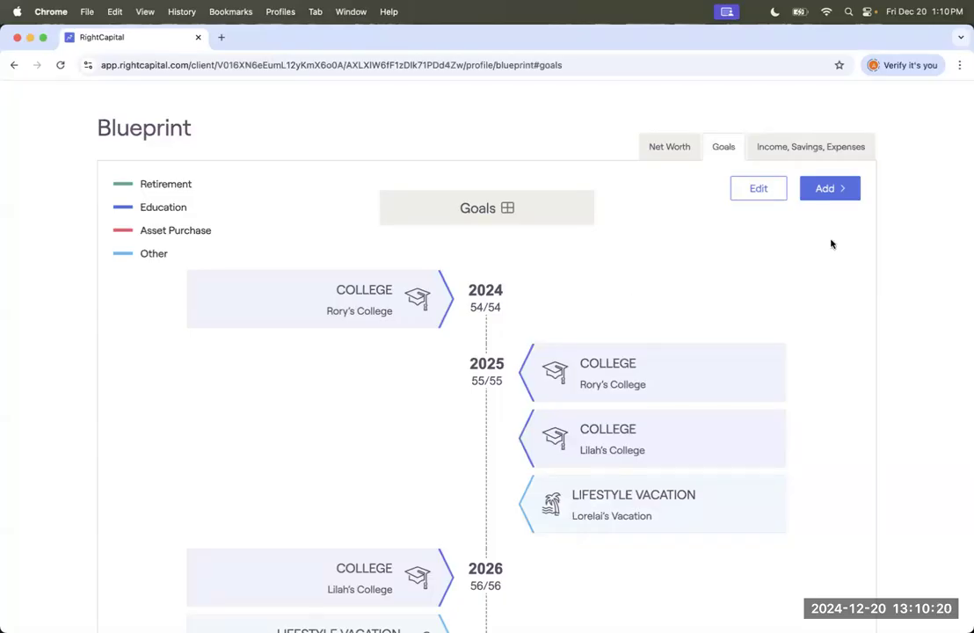
Step: Add a car goal to the Blueprint's Goals timeline and set its purchase method to Finance
{"action": "left_click", "coordinate": [824, 191]}
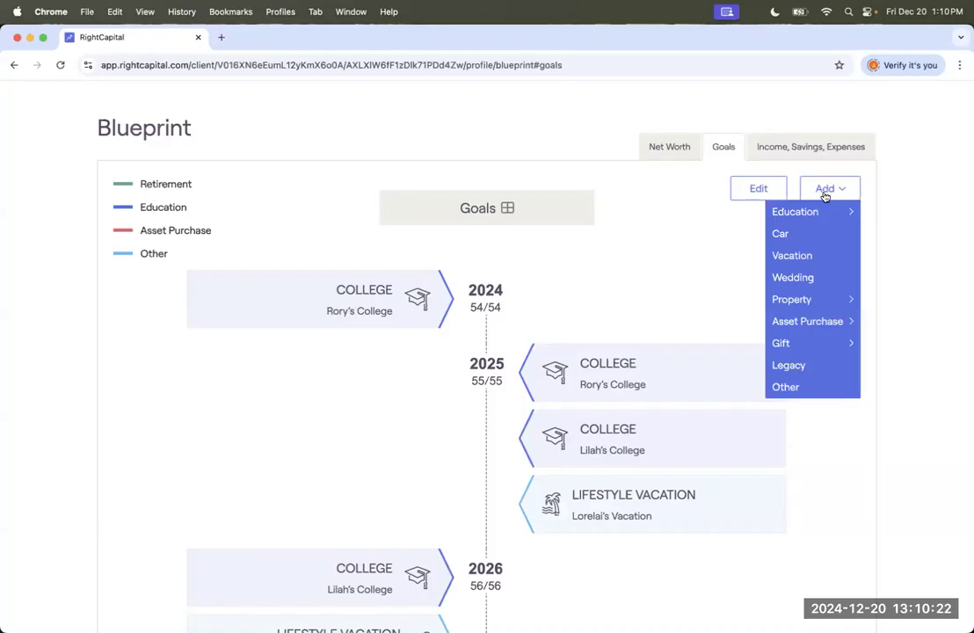
{"action": "left_click", "coordinate": [799, 233]}
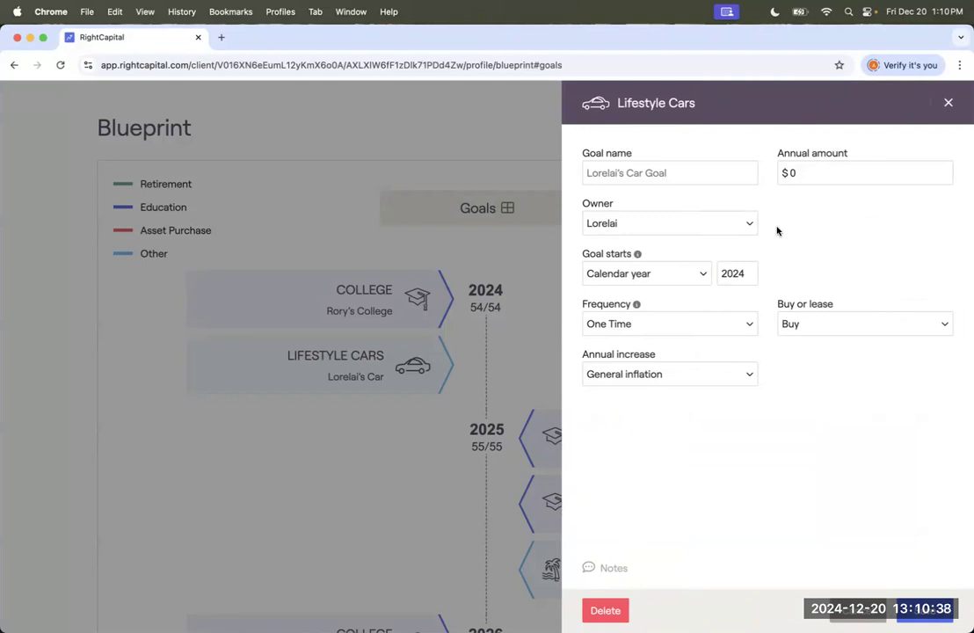
{"action": "left_click", "coordinate": [818, 327]}
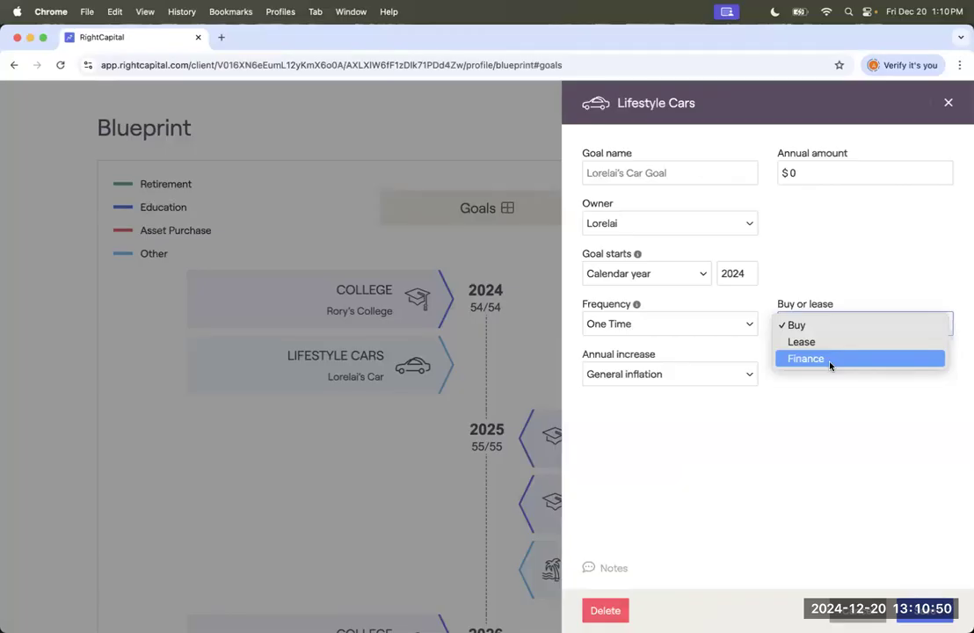
{"action": "left_click", "coordinate": [830, 353]}
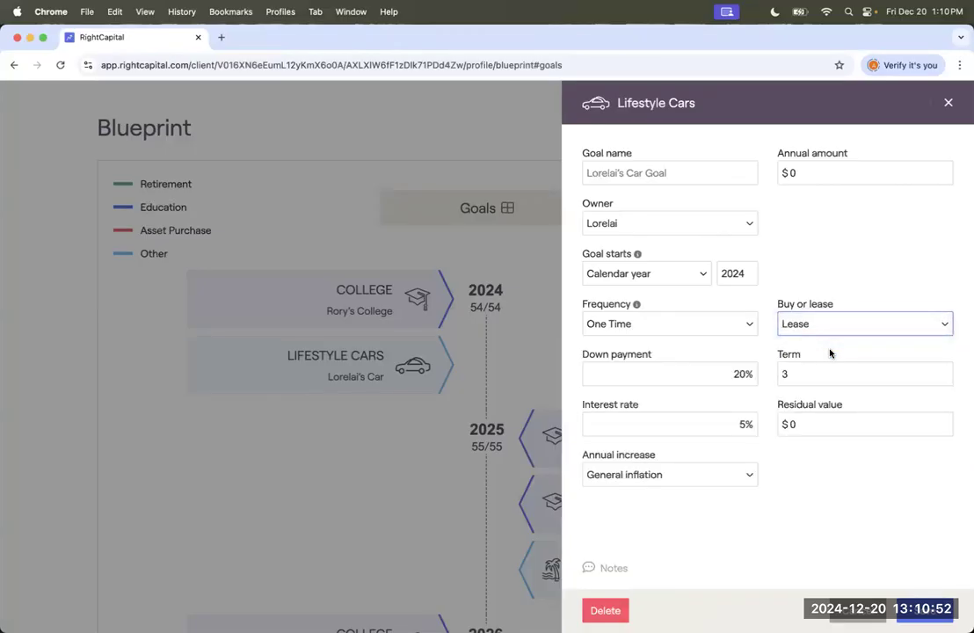
{"action": "left_click", "coordinate": [813, 332]}
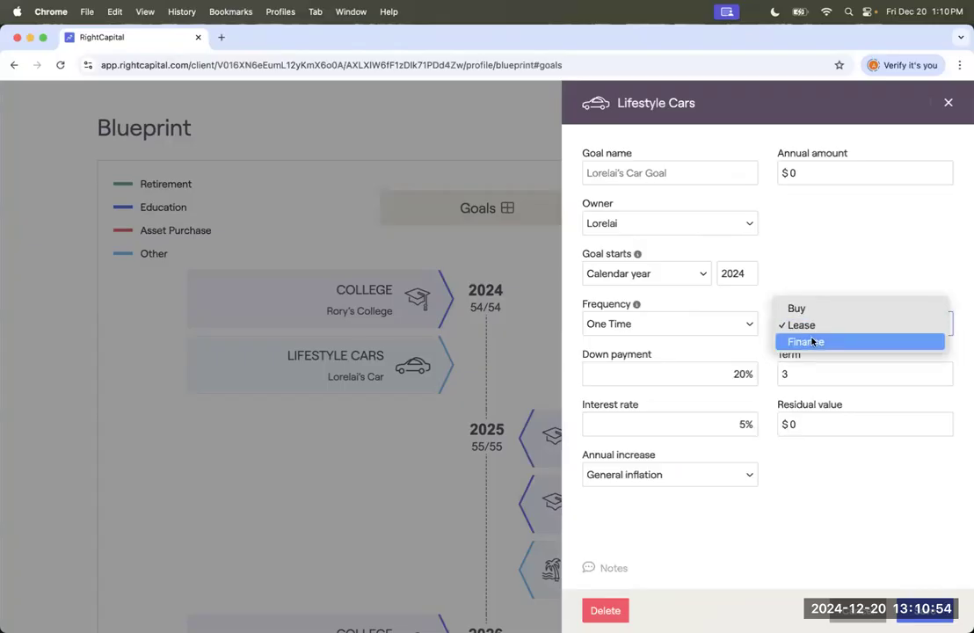
{"action": "left_click", "coordinate": [813, 341]}
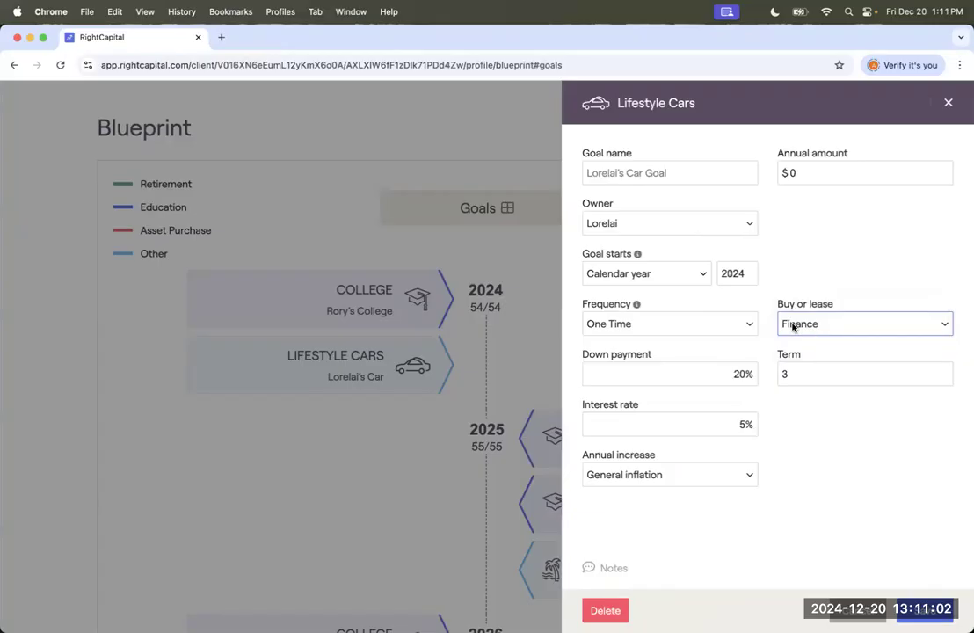
Step: Set the car goal's annual amount to $32,000 and its start to calendar year 2027
{"action": "left_click_drag", "start_coordinate": [829, 175], "coordinate": [759, 176]}
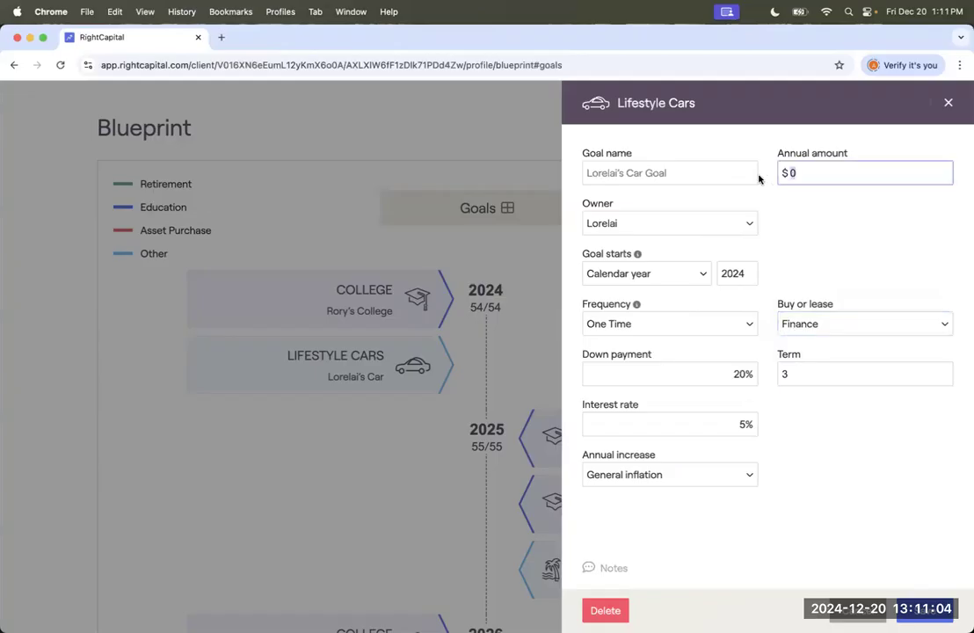
{"action": "type", "text": "32,000"}
{"action": "left_click", "coordinate": [740, 274]}
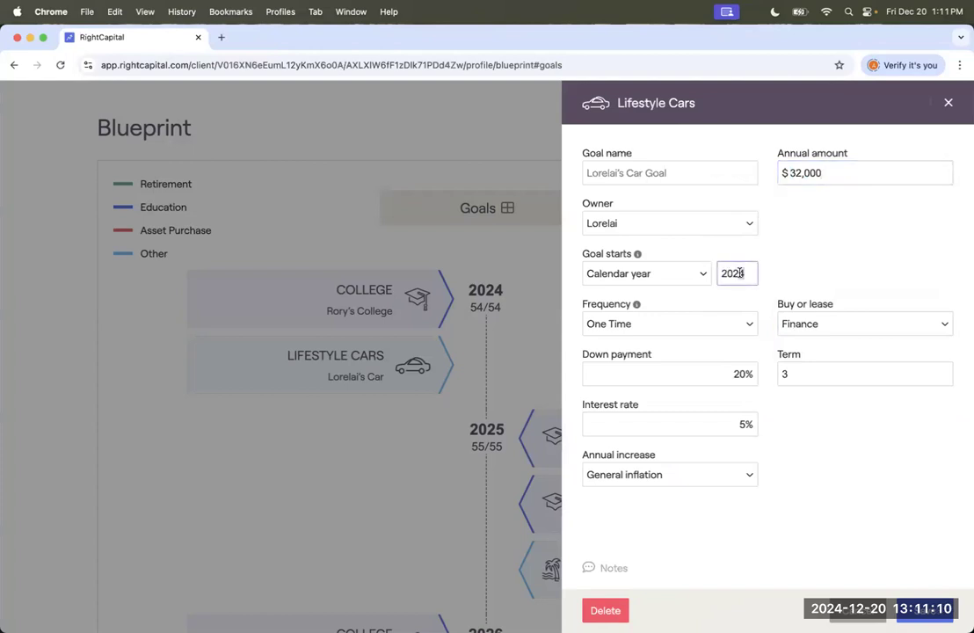
{"action": "key", "text": "BackSpace"}
{"action": "type", "text": "7"}
Step: Make the car goal's owner Joint and name the goal "Joint Family Car"
{"action": "left_click", "coordinate": [641, 225]}
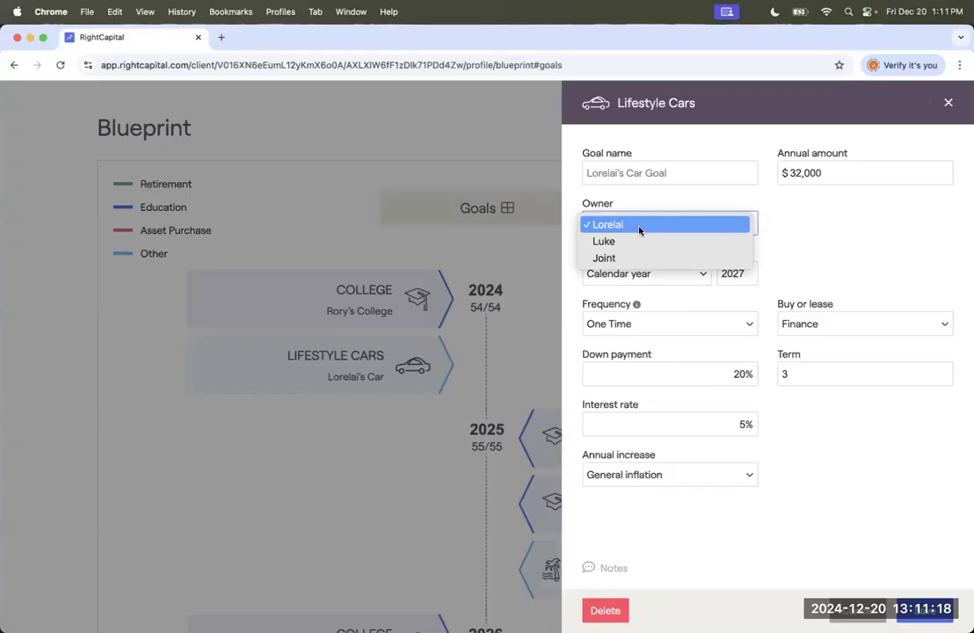
{"action": "left_click", "coordinate": [637, 257]}
{"action": "left_click", "coordinate": [655, 173]}
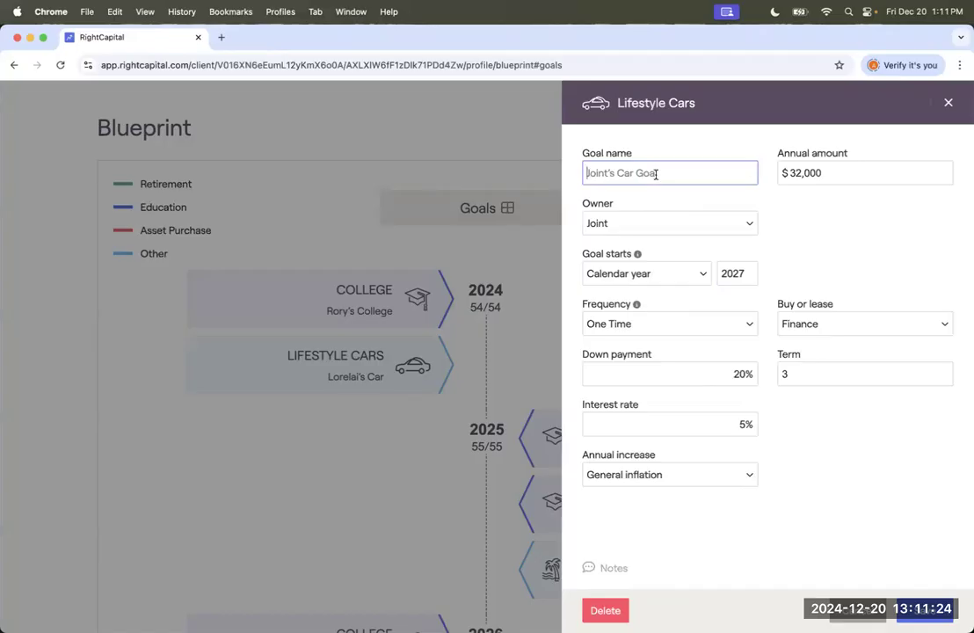
{"action": "type", "text": "Joint Family Car"}
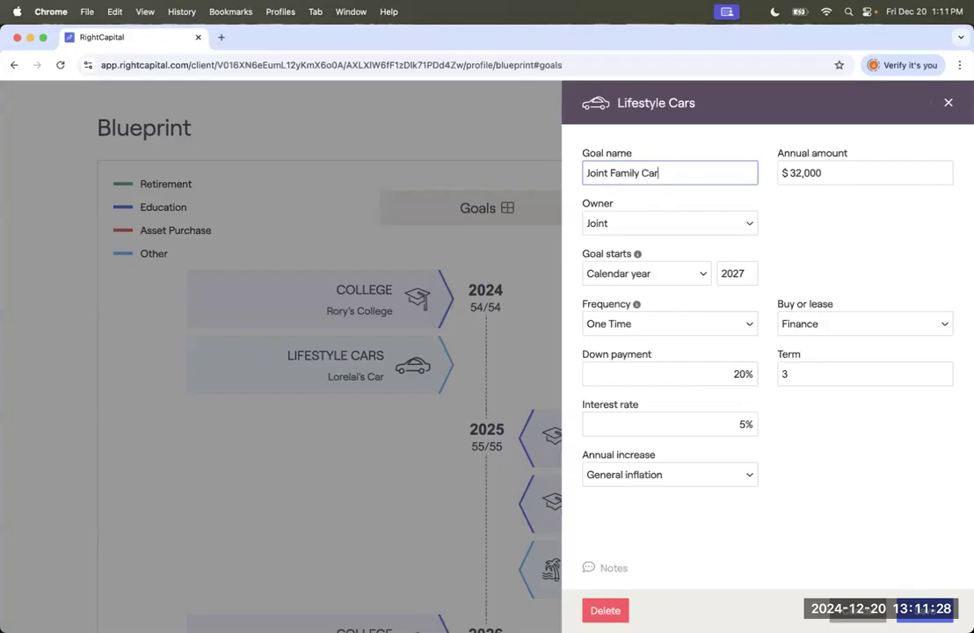
Step: Set the car goal to repeat every 10 years and end when the primary client reaches age 80
{"action": "left_click", "coordinate": [721, 327]}
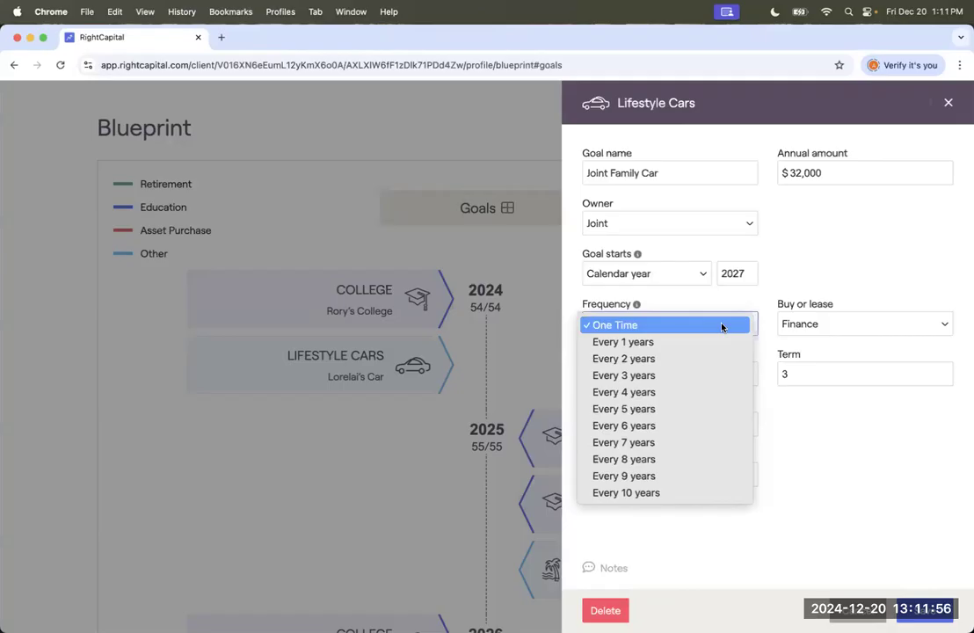
{"action": "left_click", "coordinate": [664, 495]}
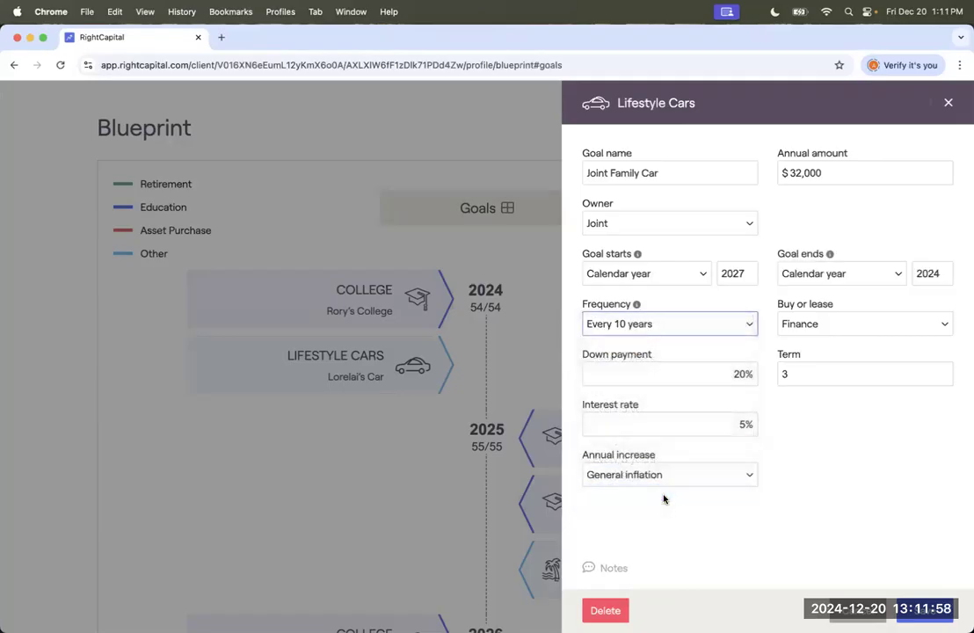
{"action": "left_click", "coordinate": [813, 275]}
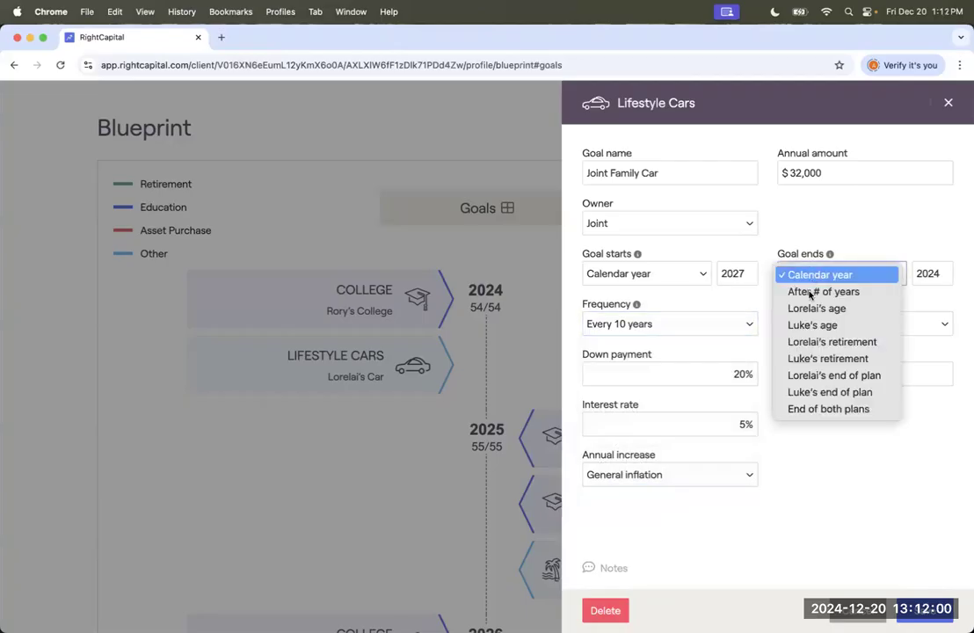
{"action": "left_click", "coordinate": [813, 307]}
{"action": "left_click", "coordinate": [924, 274]}
{"action": "type", "text": "80"}
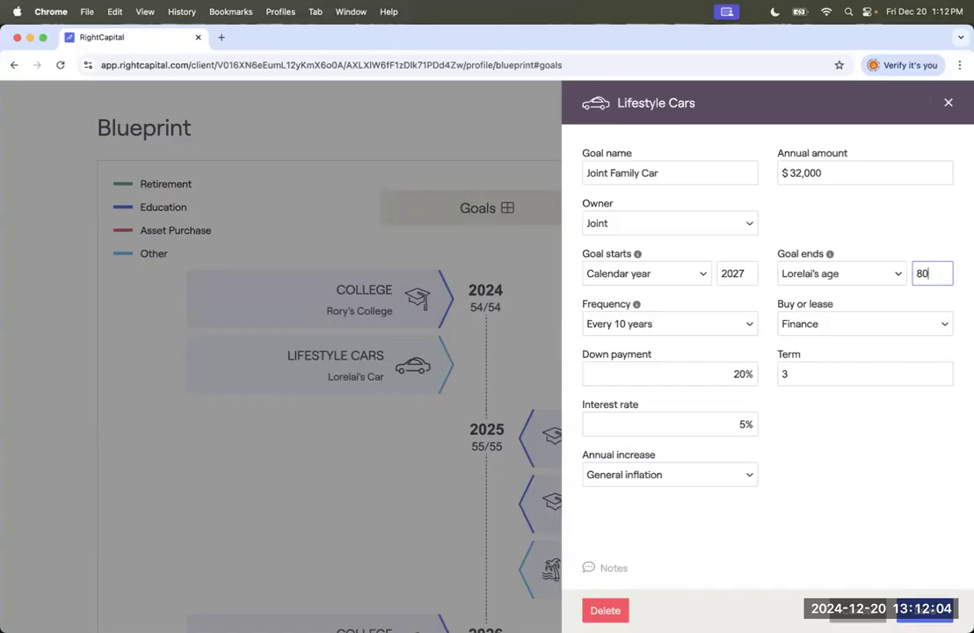
{"action": "left_click", "coordinate": [868, 277]}
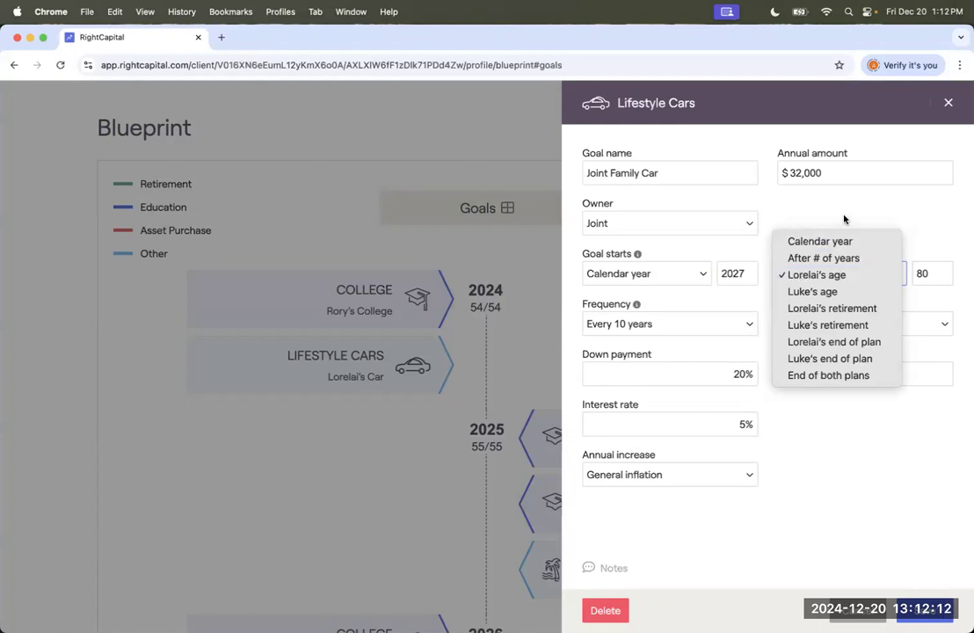
{"action": "left_click", "coordinate": [783, 253]}
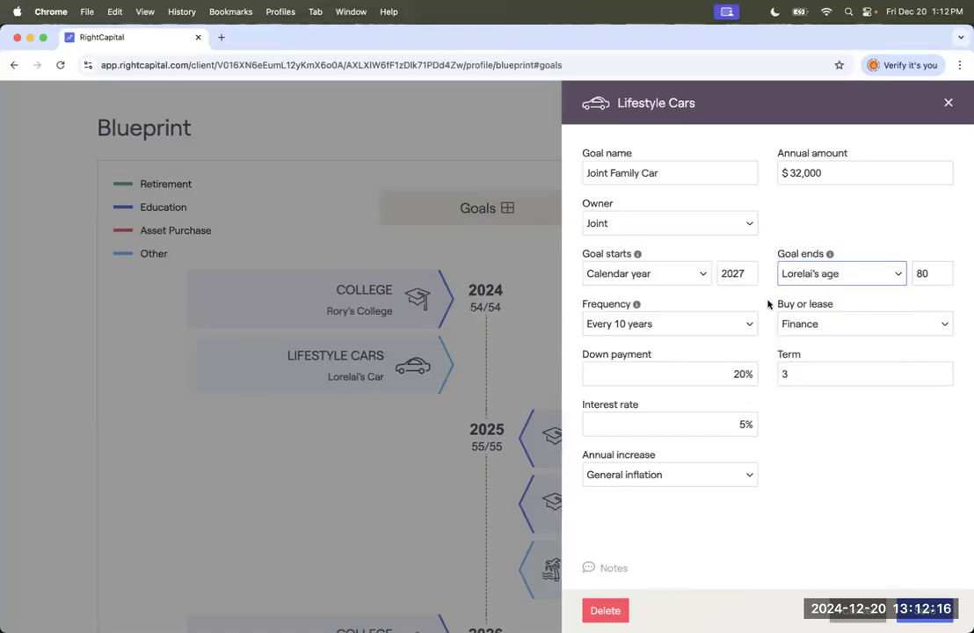
Step: Keep the default down payment and interest rate, set the annual increase to a customized inflation of 1.5%, and save the car goal
{"action": "left_click", "coordinate": [709, 378]}
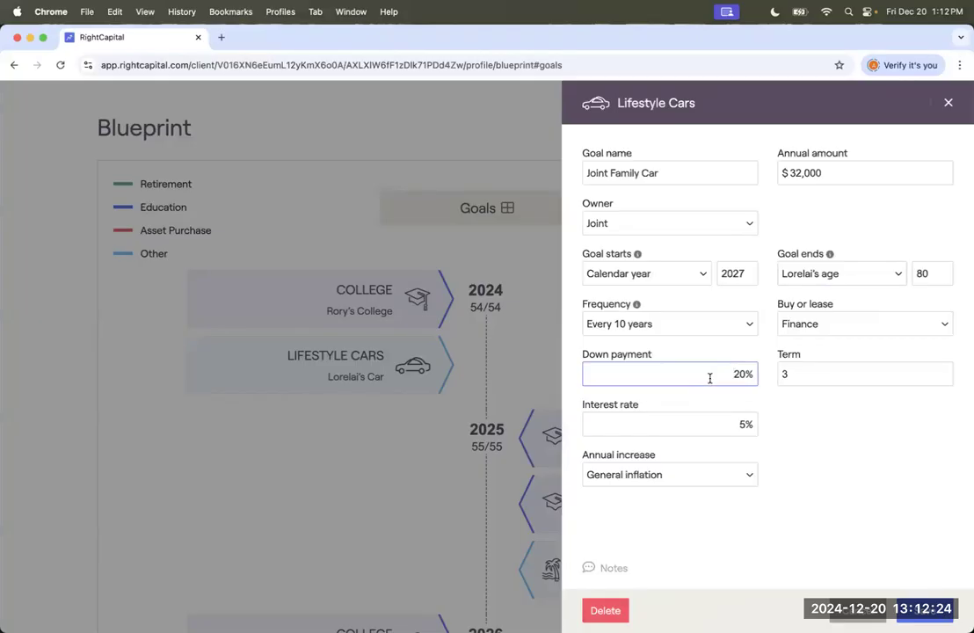
{"action": "key", "text": "Tab"}
{"action": "left_click", "coordinate": [757, 423]}
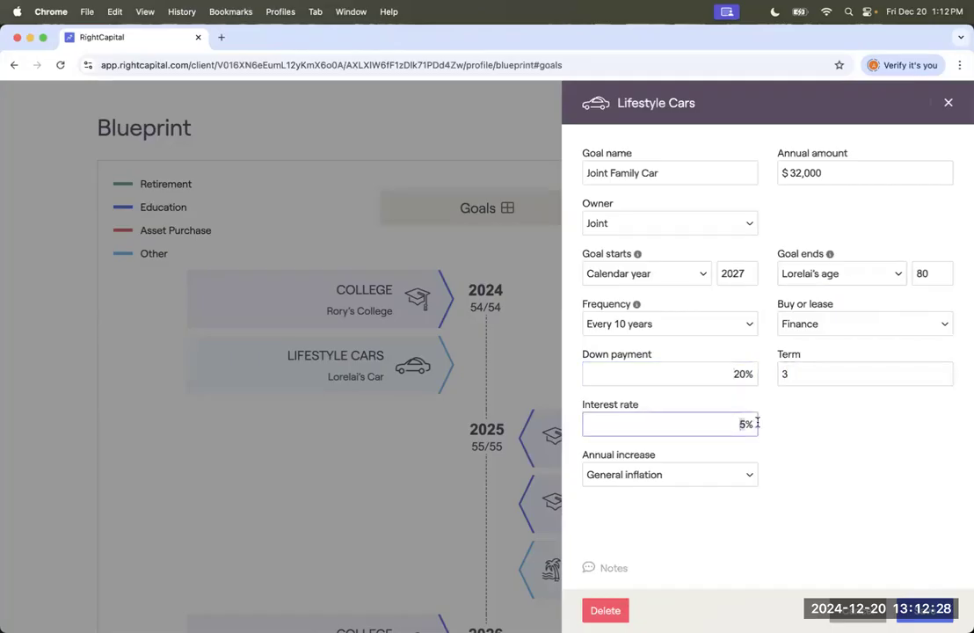
{"action": "key", "text": "Tab"}
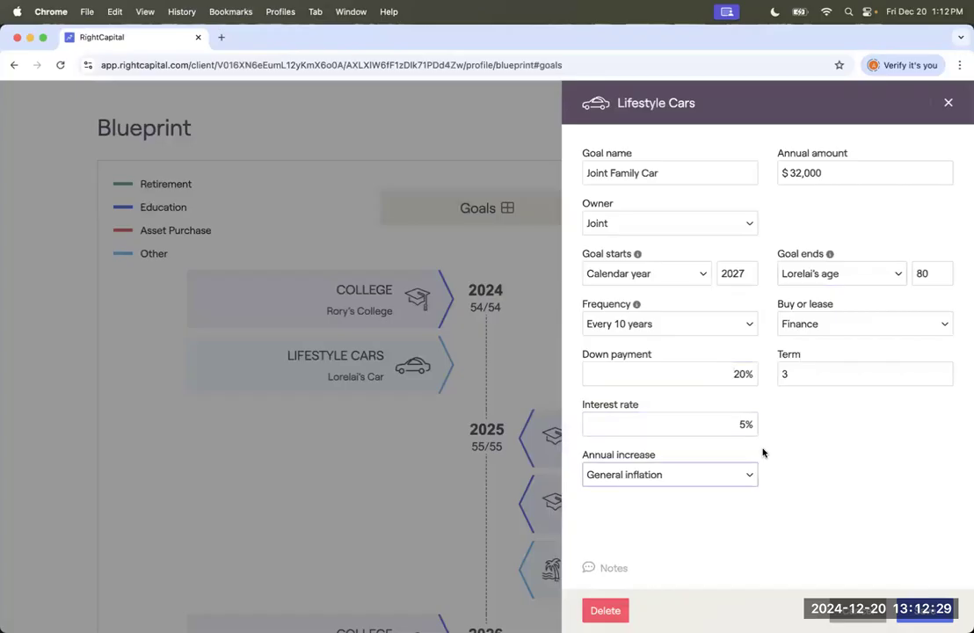
{"action": "left_click", "coordinate": [704, 477]}
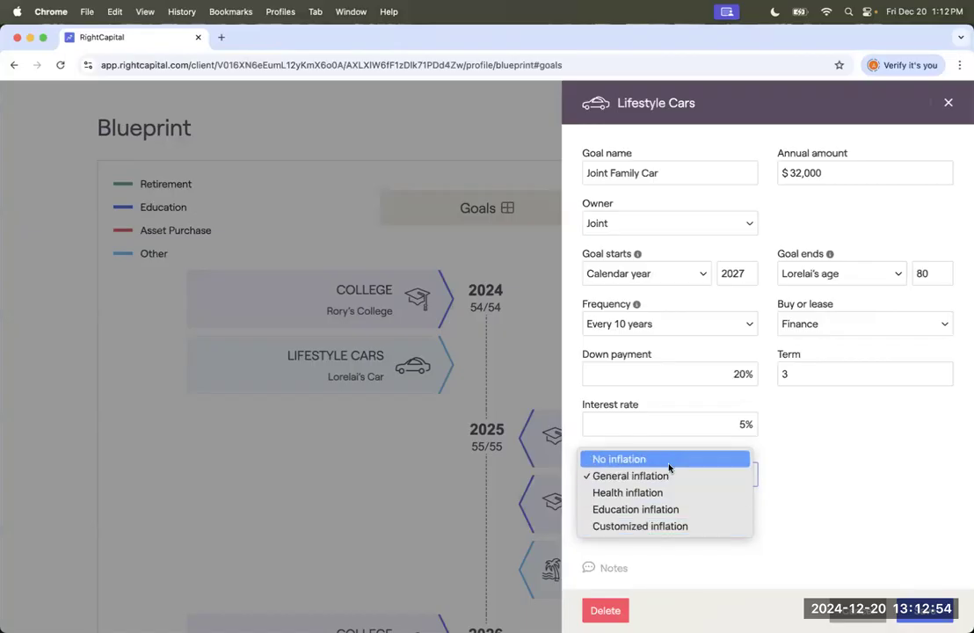
{"action": "left_click", "coordinate": [656, 526]}
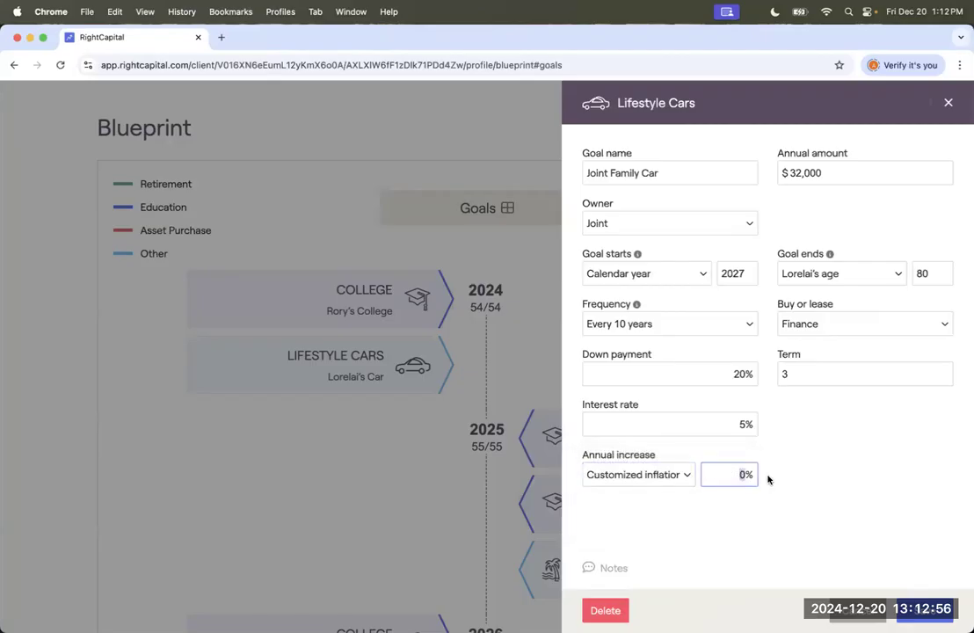
{"action": "type", "text": "1.5"}
{"action": "left_click", "coordinate": [925, 610]}
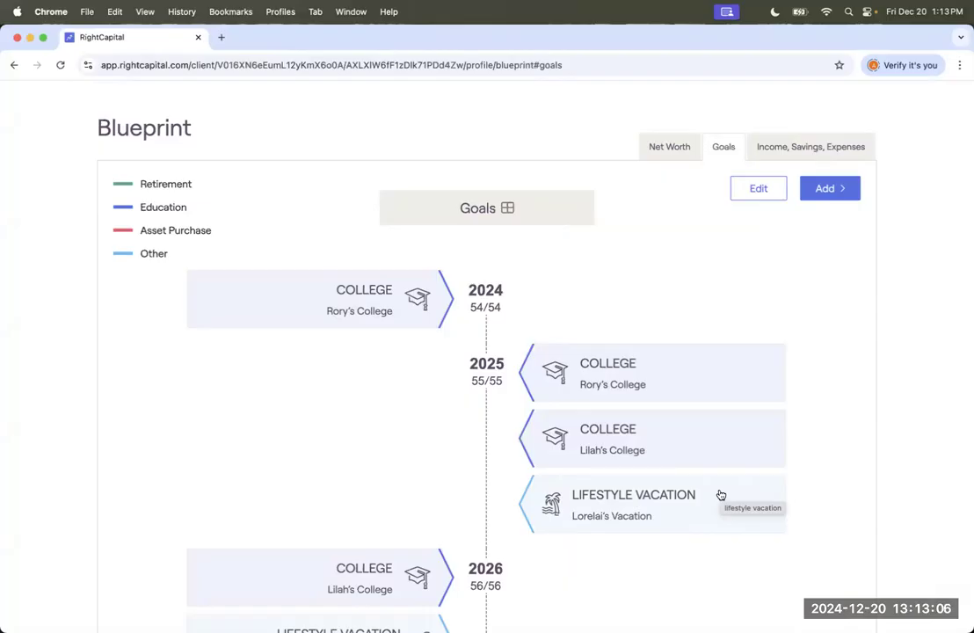
Step: Check where the Joint Family Car goal recurs along the Blueprint's Goals timeline
{"action": "scroll", "coordinate": [720, 495], "scroll_direction": "down", "scroll_amount": 5}
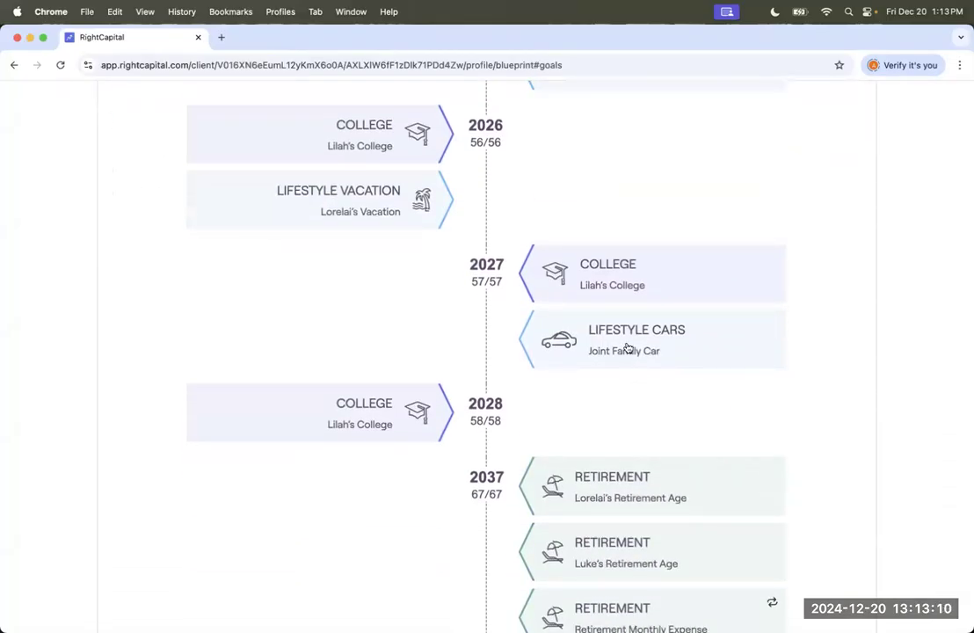
{"action": "scroll", "coordinate": [627, 348], "scroll_direction": "down", "scroll_amount": 6}
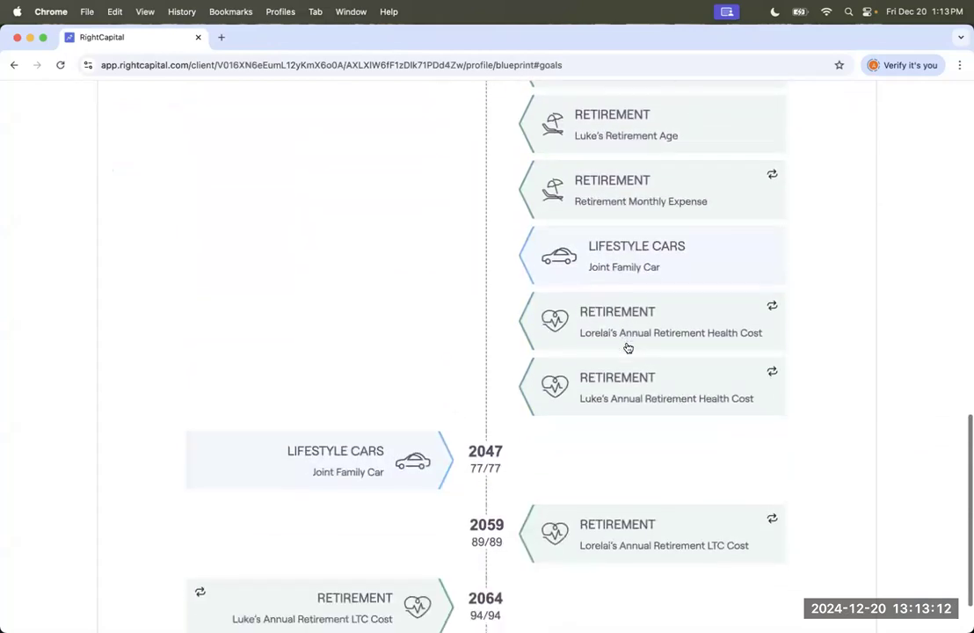
{"action": "scroll", "coordinate": [628, 349], "scroll_direction": "up", "scroll_amount": 2}
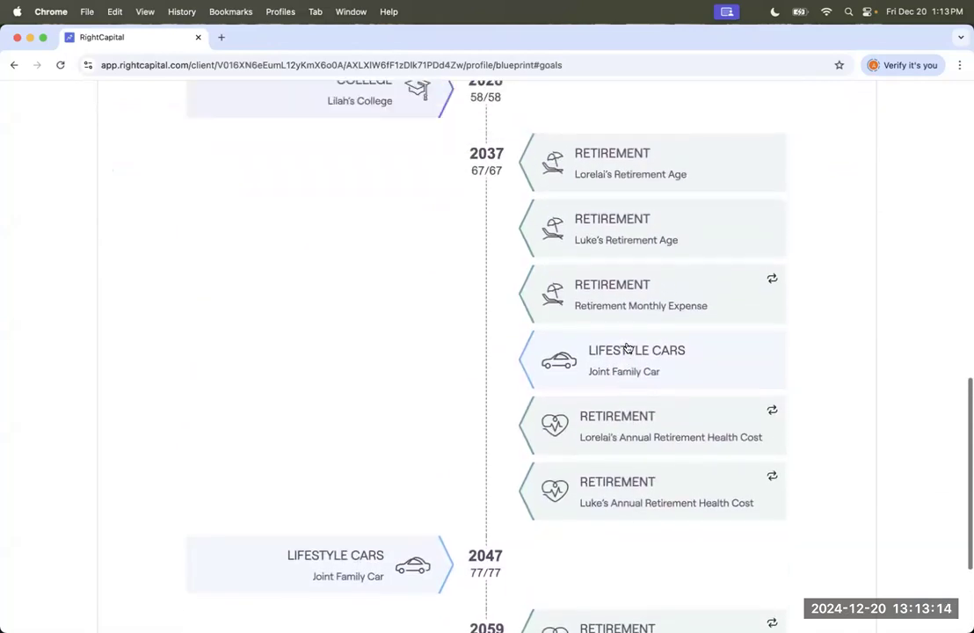
{"action": "scroll", "coordinate": [628, 348], "scroll_direction": "down", "scroll_amount": 2}
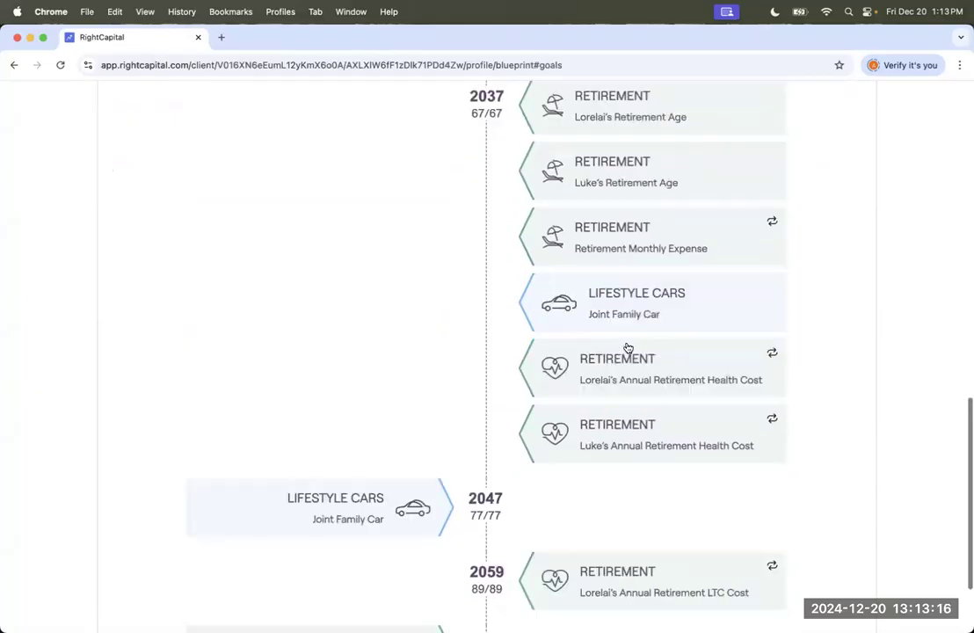
{"action": "scroll", "coordinate": [628, 348], "scroll_direction": "up", "scroll_amount": 2}
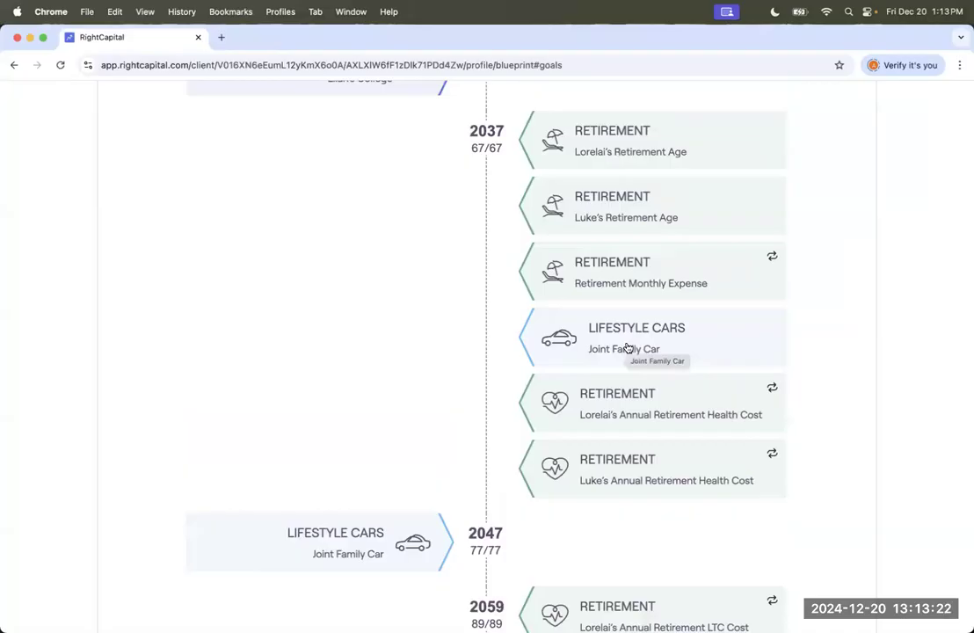
{"action": "scroll", "coordinate": [627, 348], "scroll_direction": "up", "scroll_amount": 12}
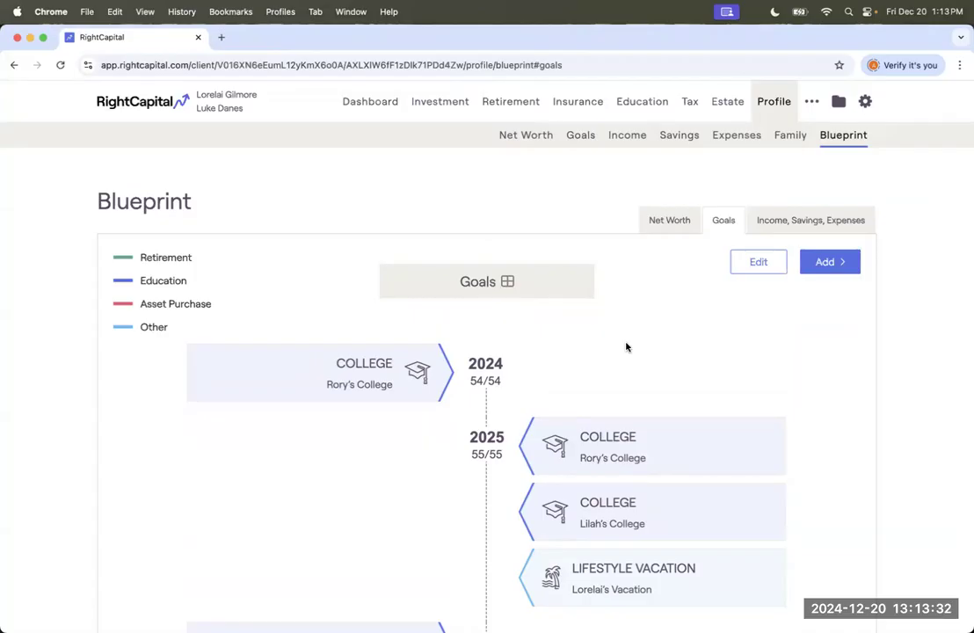
Step: Open the Retirement Analysis and examine the proposed and current plans' probability of success, financial goals, savings, strategies and asset sales
{"action": "left_click", "coordinate": [506, 103]}
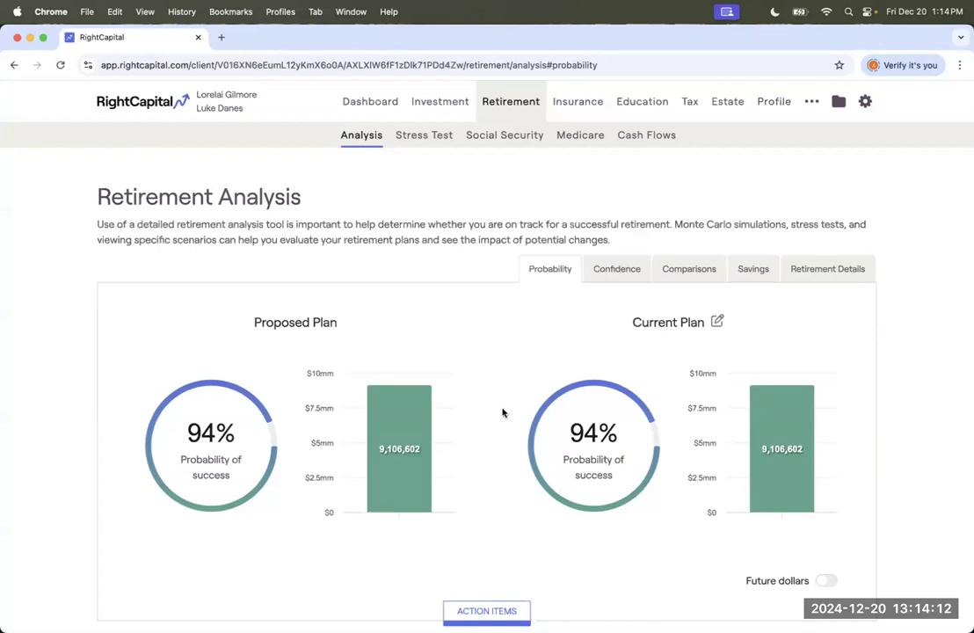
{"action": "scroll", "coordinate": [492, 440], "scroll_direction": "down", "scroll_amount": 1}
{"action": "scroll", "coordinate": [472, 598], "scroll_direction": "down", "scroll_amount": 10}
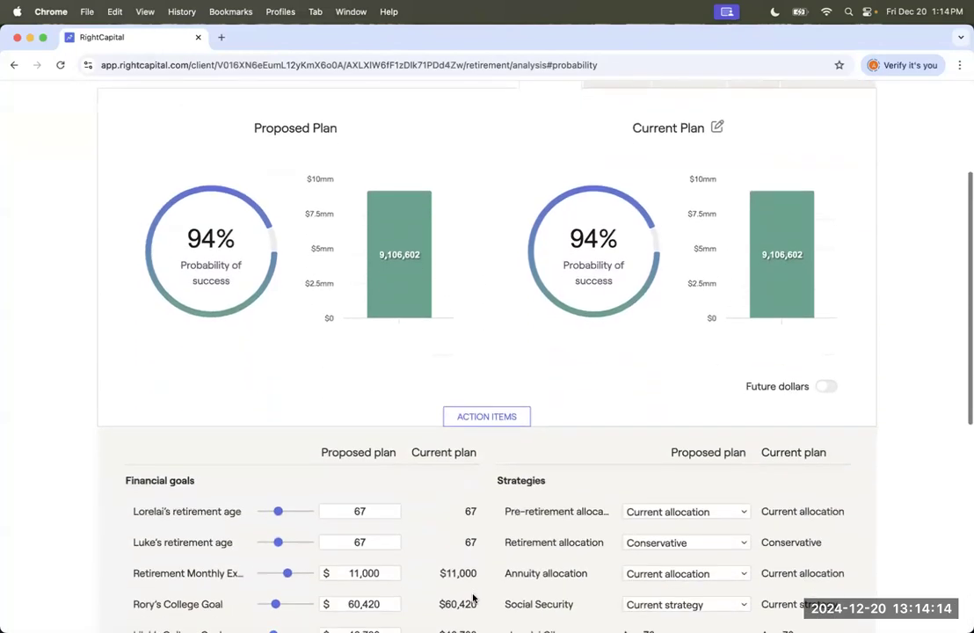
{"action": "scroll", "coordinate": [472, 598], "scroll_direction": "down", "scroll_amount": 1}
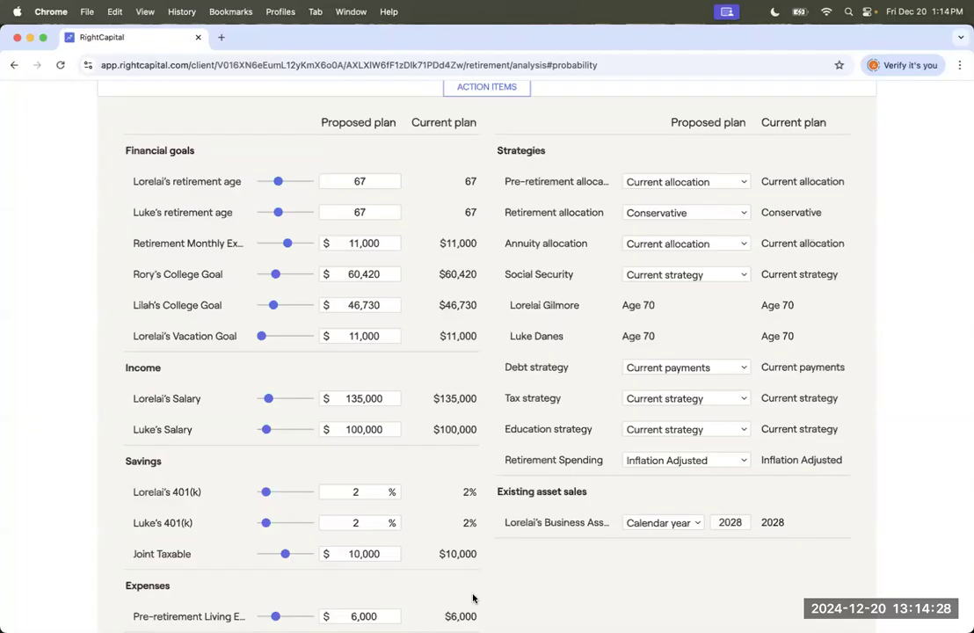
{"action": "scroll", "coordinate": [472, 596], "scroll_direction": "down", "scroll_amount": 3}
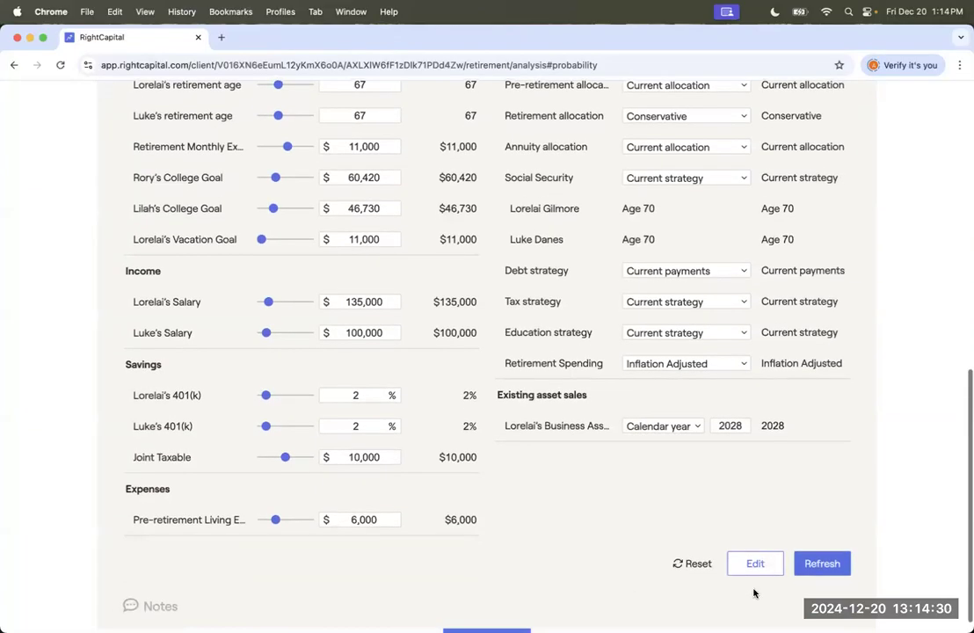
{"action": "scroll", "coordinate": [685, 522], "scroll_direction": "up", "scroll_amount": 3}
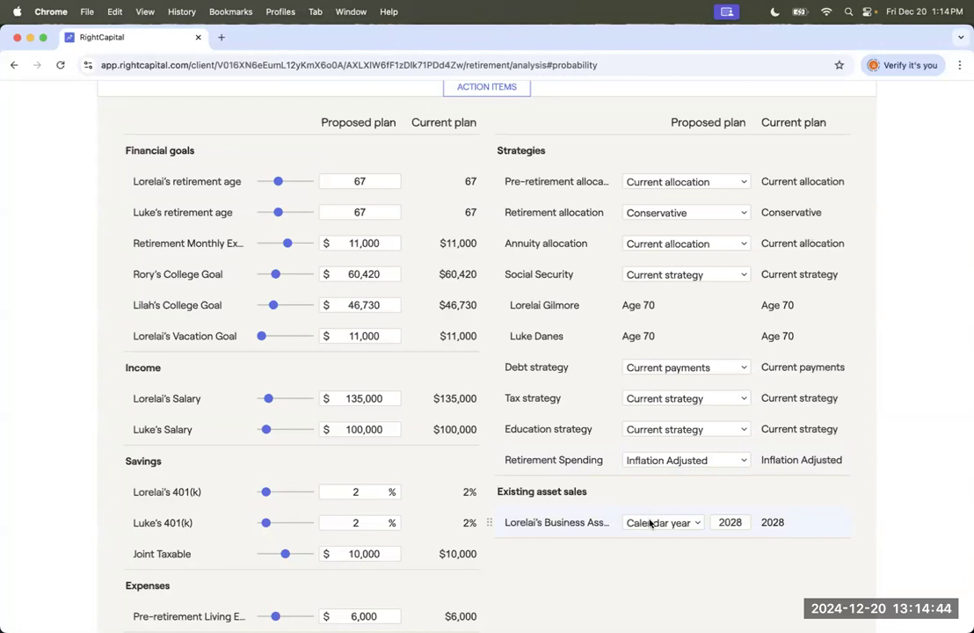
{"action": "scroll", "coordinate": [651, 522], "scroll_direction": "down", "scroll_amount": 3}
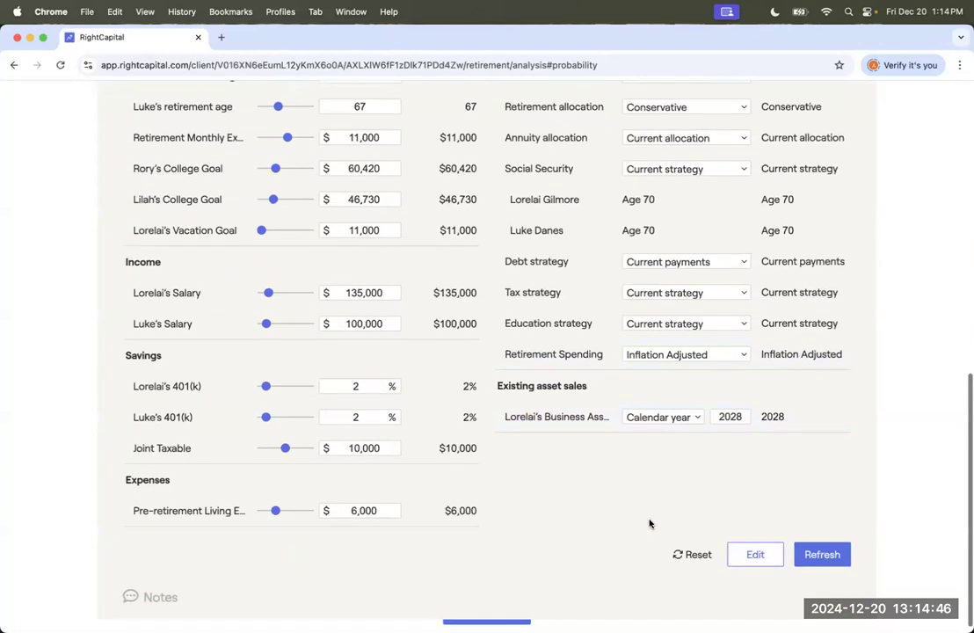
Step: Edit the Retirement Analysis action items and add a new Primary Home Relocation property goal to the proposed plan
{"action": "left_click", "coordinate": [750, 554]}
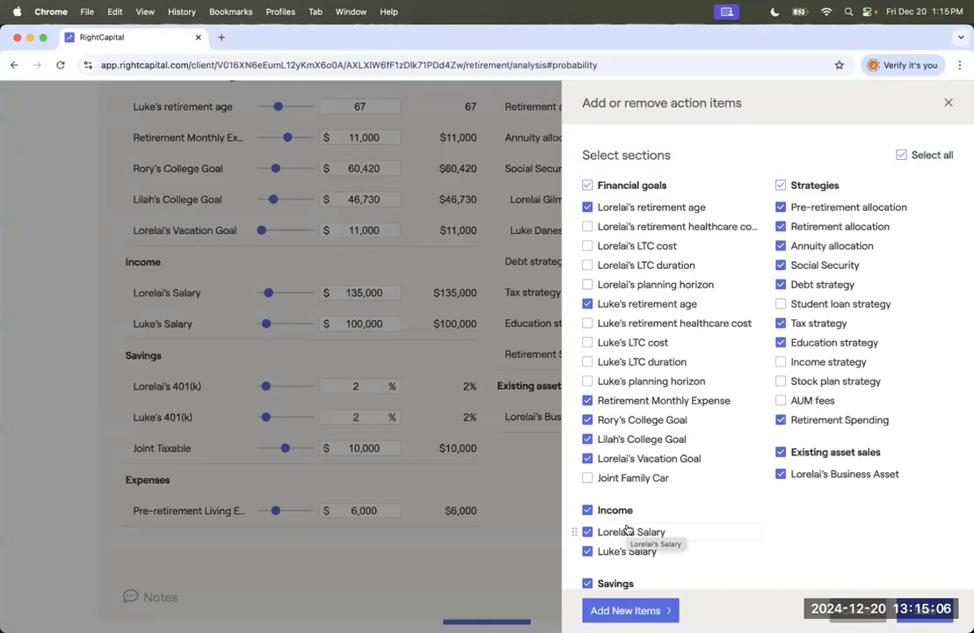
{"action": "left_click", "coordinate": [639, 610]}
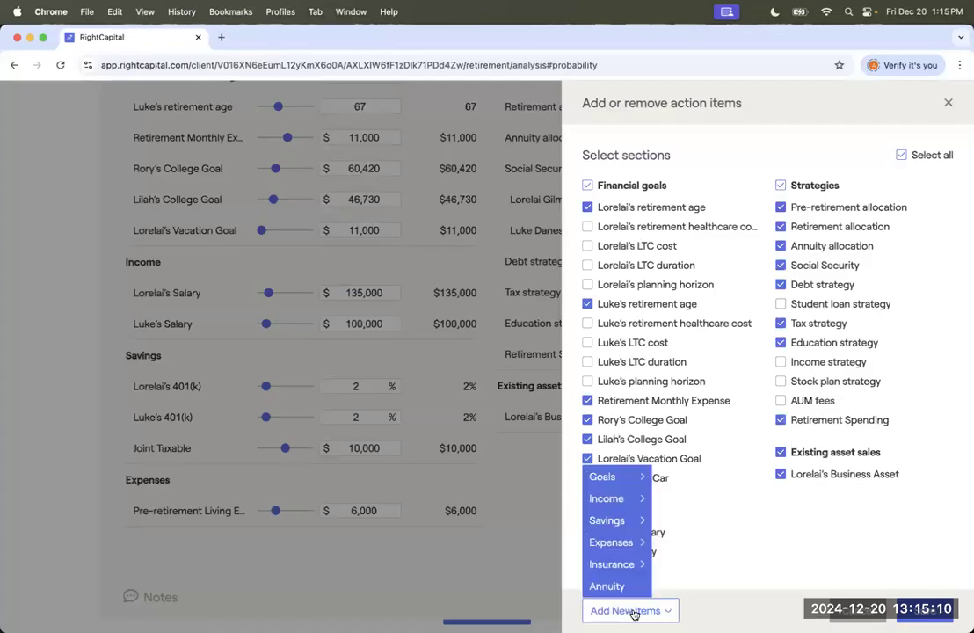
{"action": "mouse_move", "coordinate": [603, 486]}
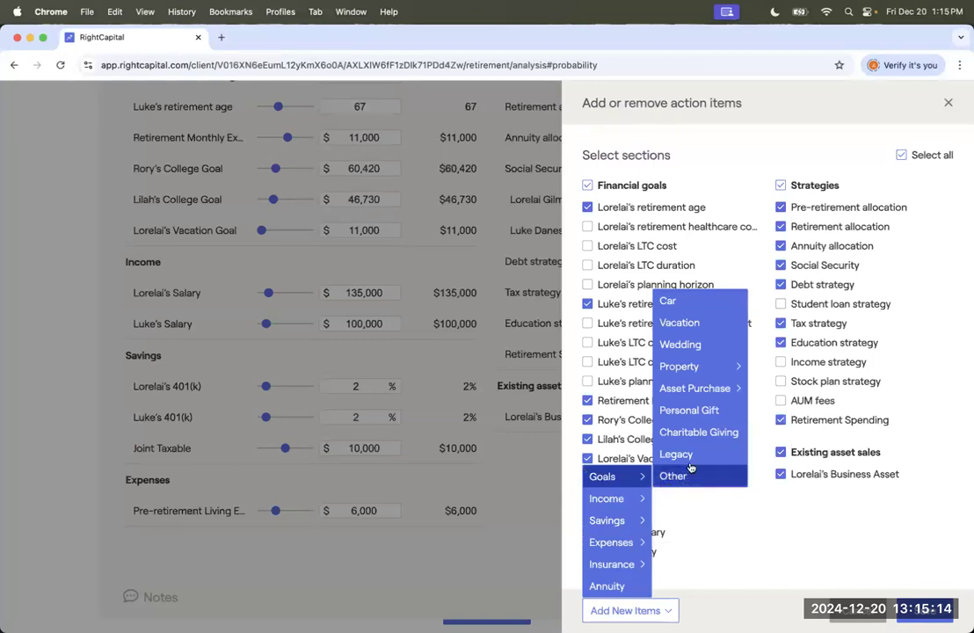
{"action": "mouse_move", "coordinate": [692, 376]}
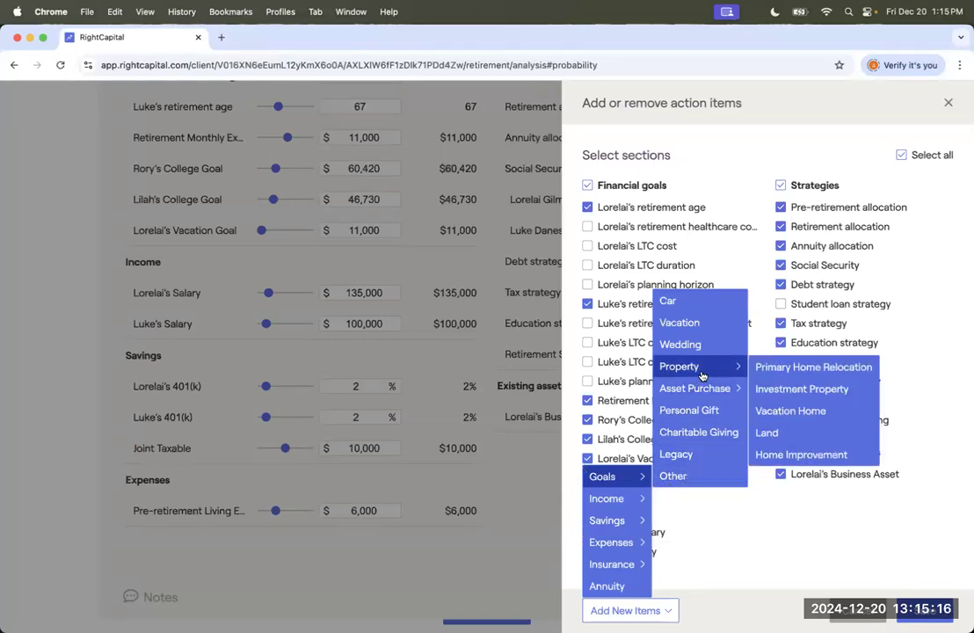
{"action": "left_click", "coordinate": [786, 374]}
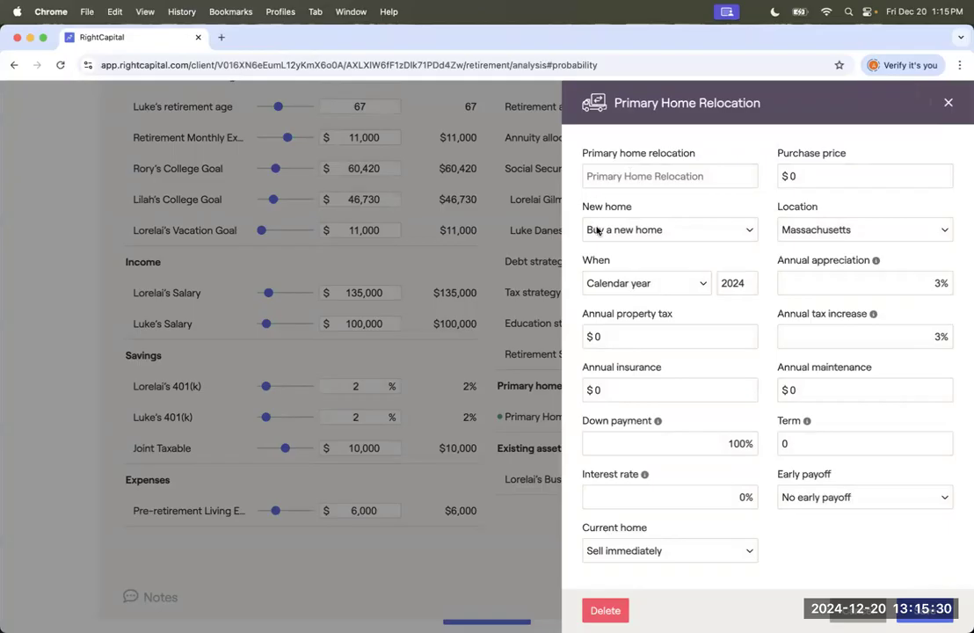
Step: Keep the relocation as buying a new home and set its purchase price to $375,000
{"action": "left_click", "coordinate": [673, 233]}
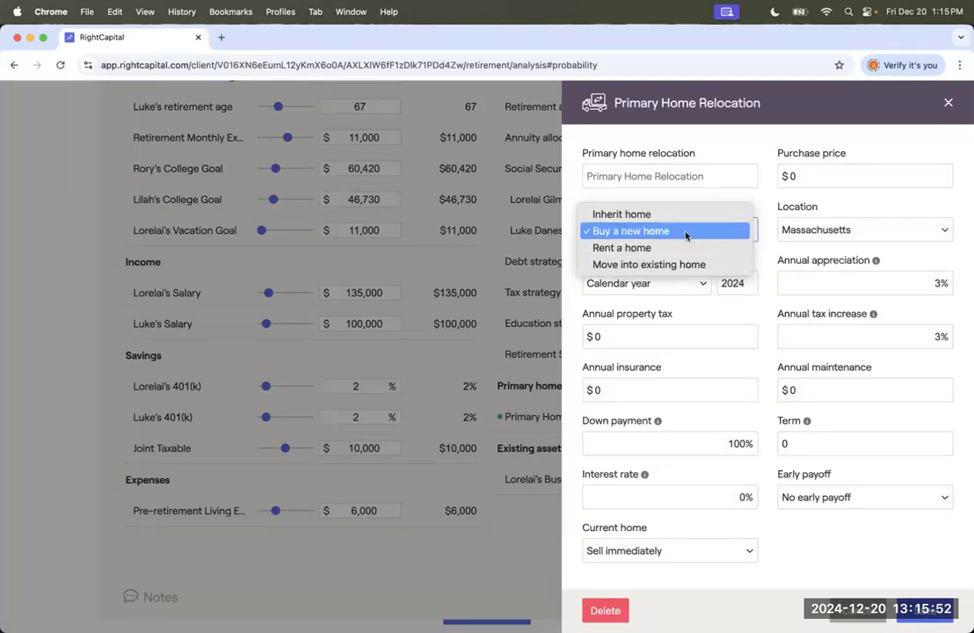
{"action": "left_click", "coordinate": [747, 194]}
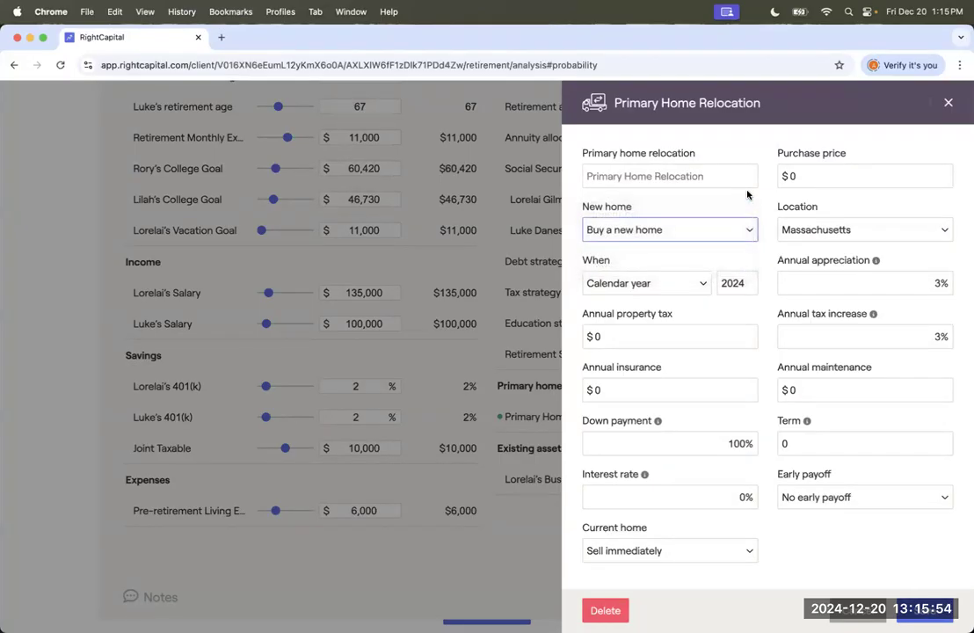
{"action": "left_click", "coordinate": [772, 176]}
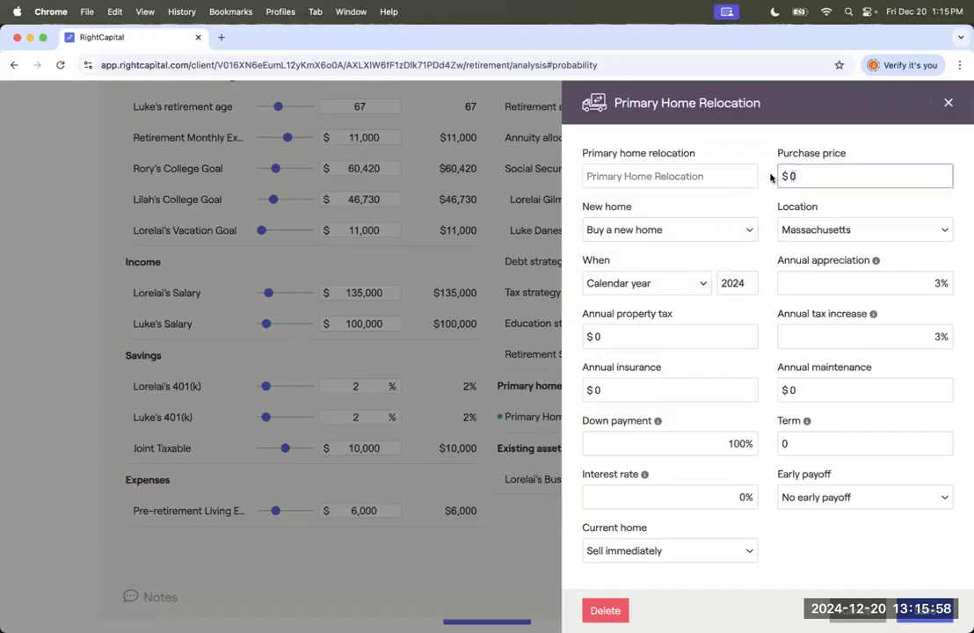
{"action": "key", "text": "BackSpace"}
{"action": "type", "text": "375000"}
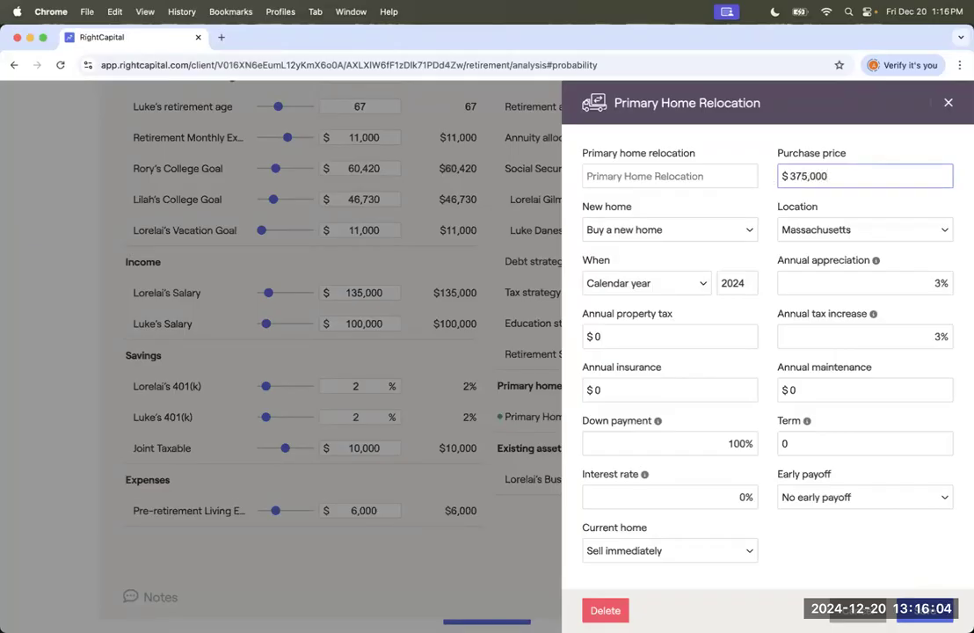
Step: Set the new home's location to Washington and time the relocation at the primary client's retirement
{"action": "left_click", "coordinate": [798, 233]}
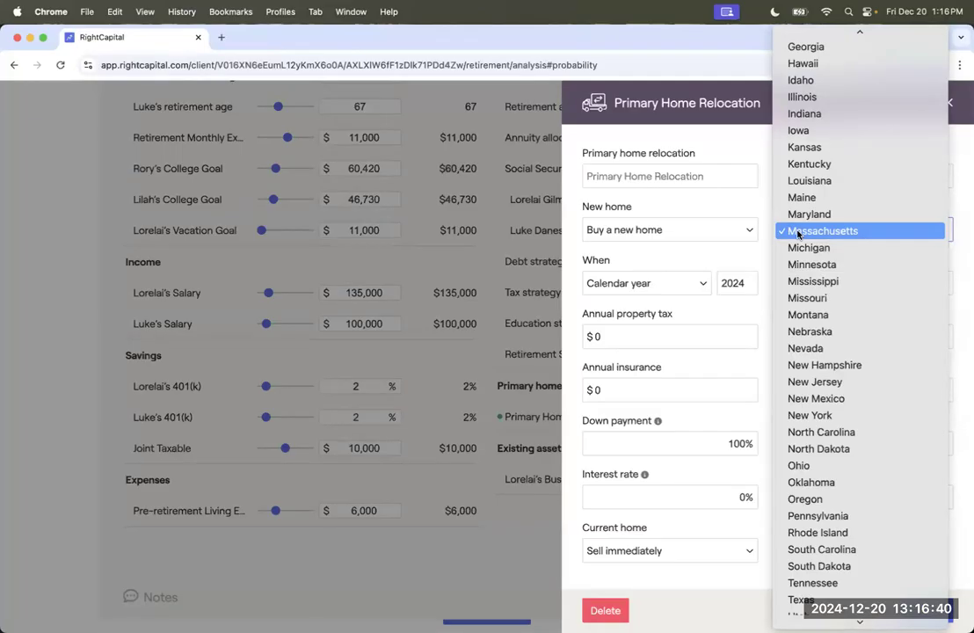
{"action": "scroll", "coordinate": [797, 234], "scroll_direction": "down", "scroll_amount": 3}
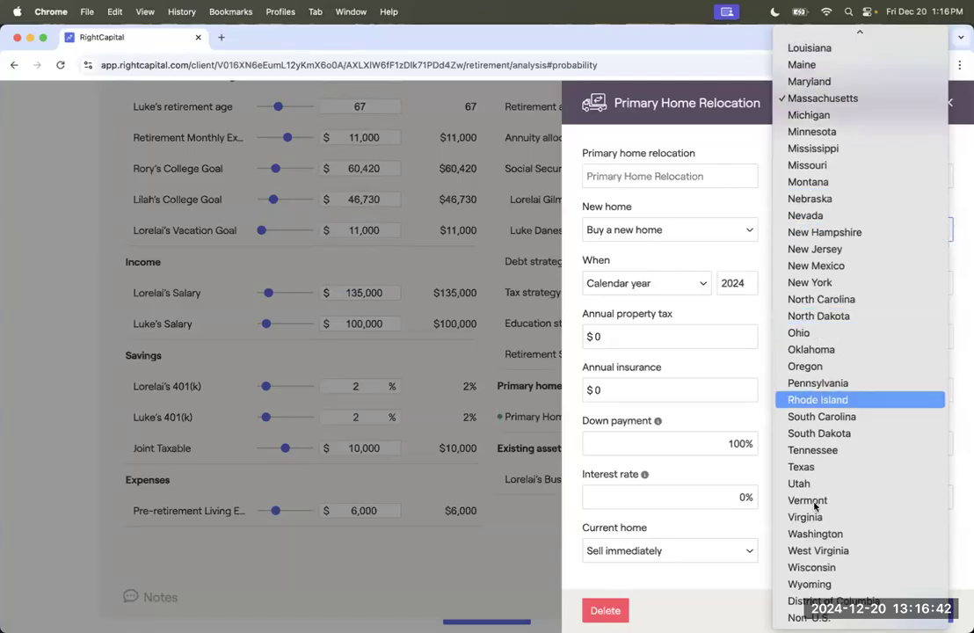
{"action": "left_click", "coordinate": [823, 536]}
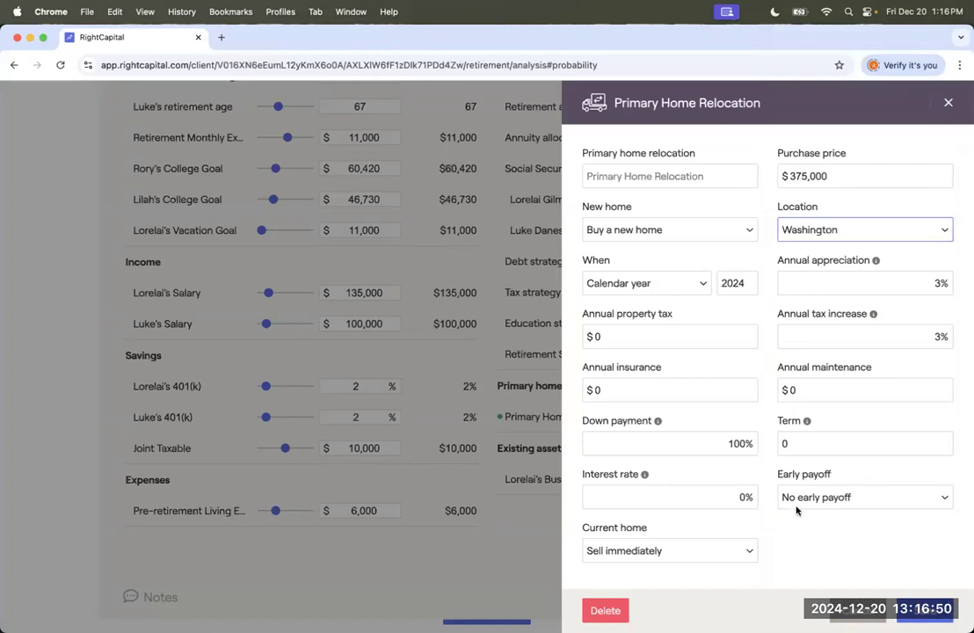
{"action": "left_click", "coordinate": [651, 289]}
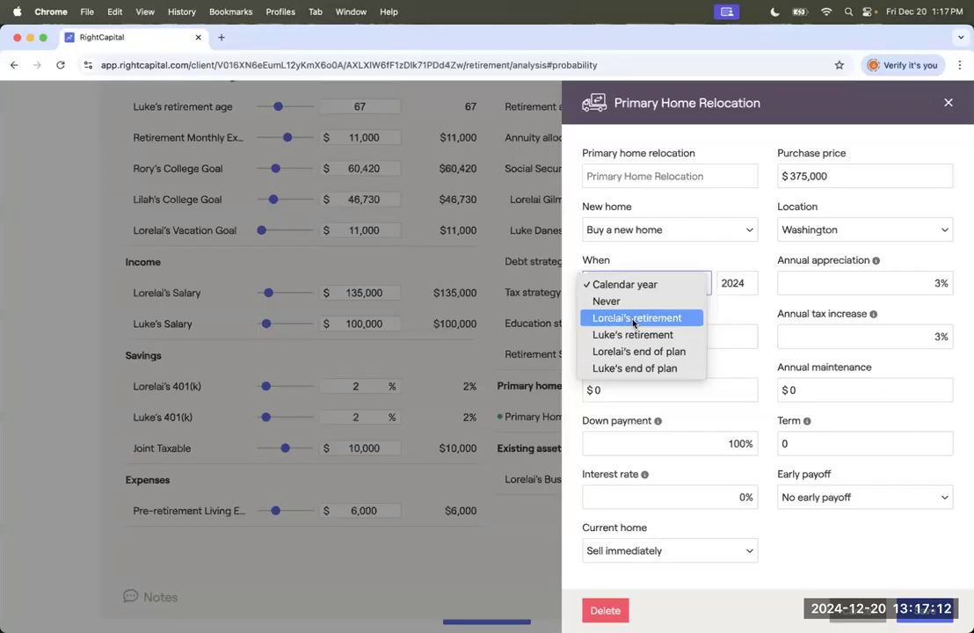
{"action": "left_click", "coordinate": [633, 323]}
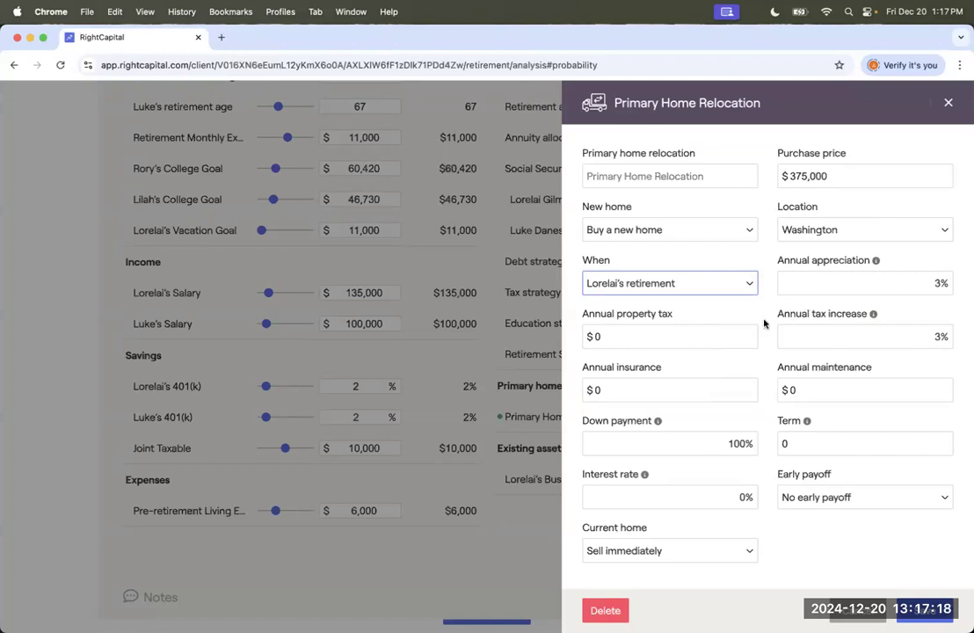
Step: Set the new home's annual property tax to $3,000, annual insurance to $4,500 and annual maintenance to $1,500
{"action": "left_click", "coordinate": [714, 330]}
{"action": "double_click", "coordinate": [714, 330]}
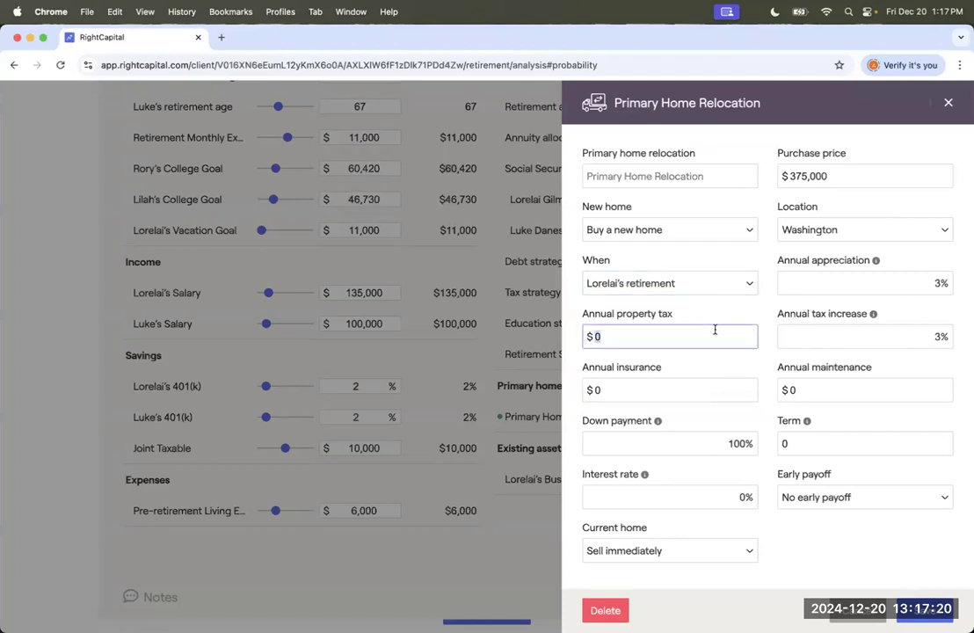
{"action": "type", "text": "3000"}
{"action": "key", "text": "Tab"}
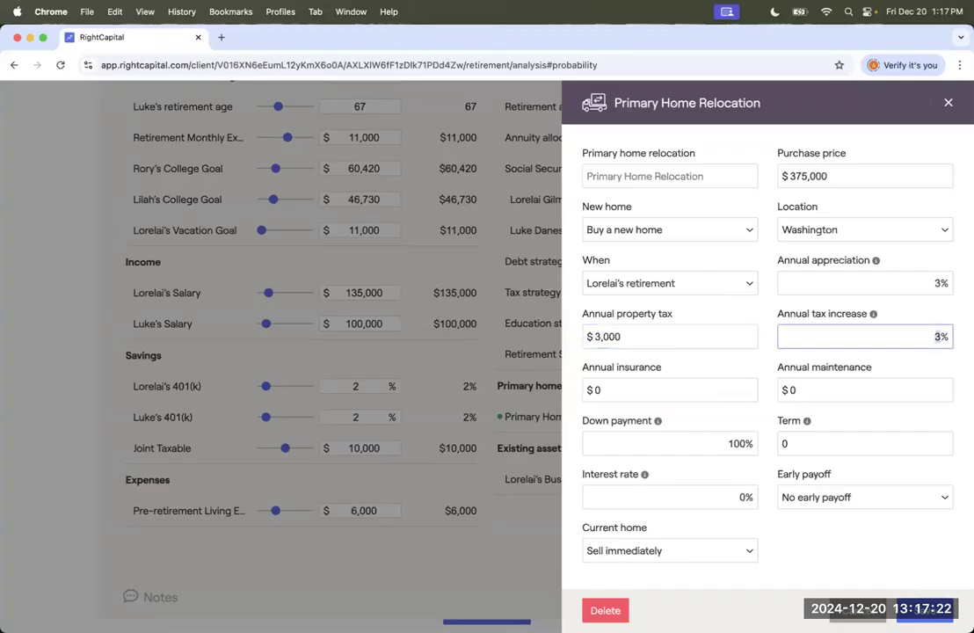
{"action": "key", "text": "Tab"}
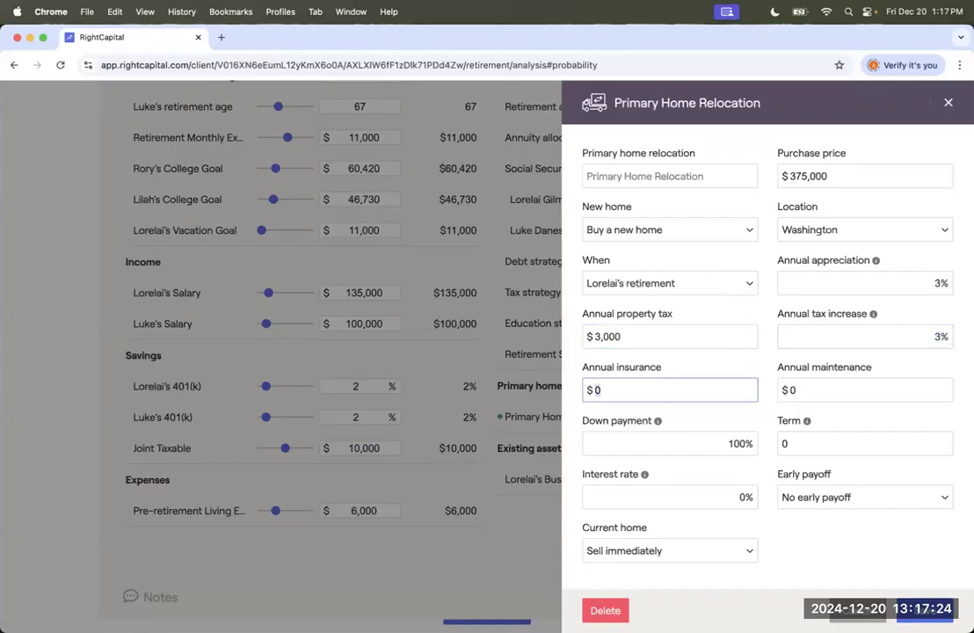
{"action": "type", "text": "45000"}
{"action": "key", "text": "BackSpace"}
{"action": "key", "text": "Tab"}
{"action": "type", "text": "1500"}
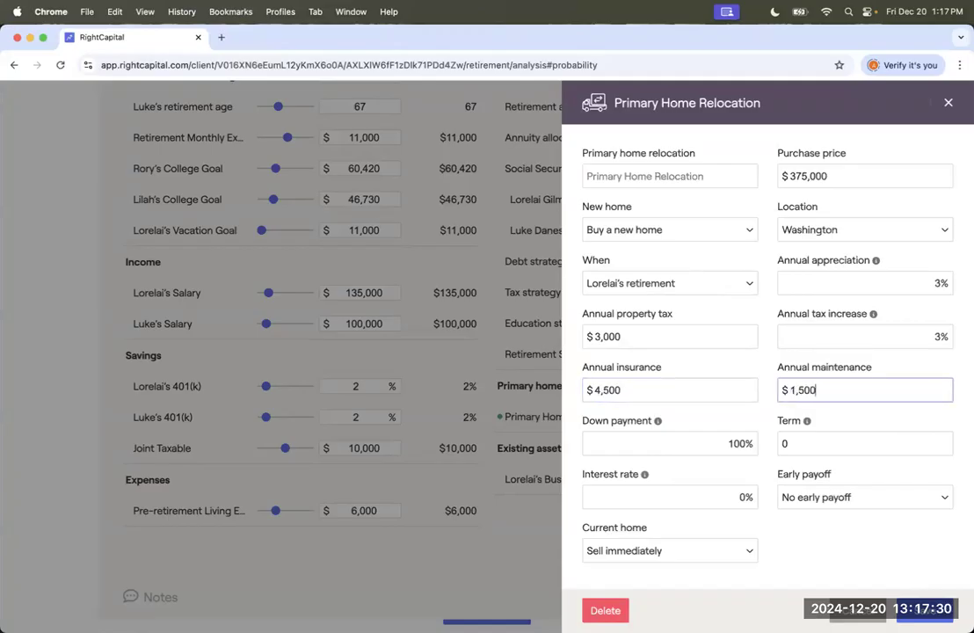
Step: Set the new home's down payment to 20% and the mortgage term to 30
{"action": "scroll", "coordinate": [714, 411], "scroll_direction": "down", "scroll_amount": 1}
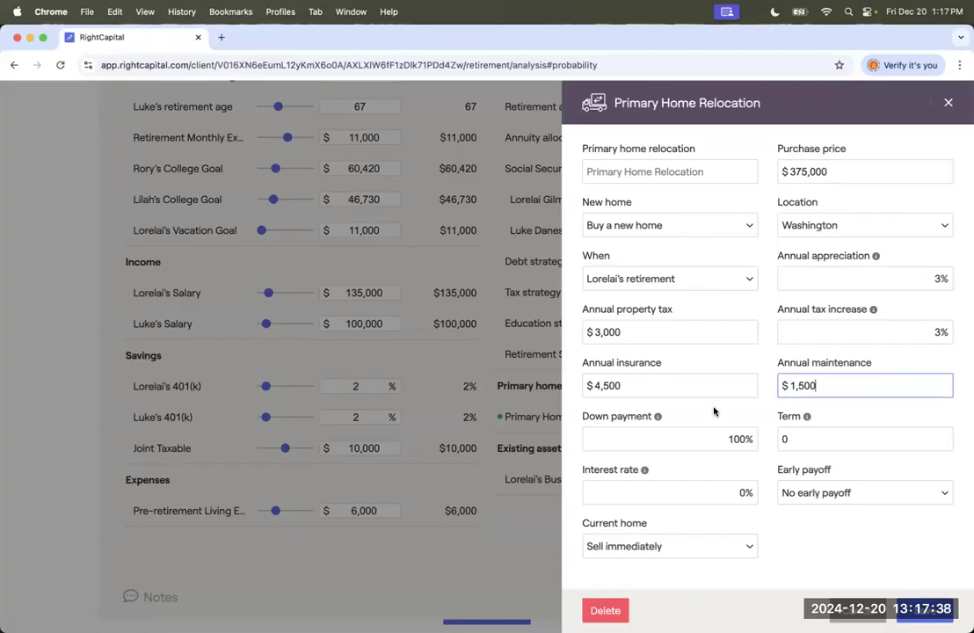
{"action": "left_click", "coordinate": [707, 444]}
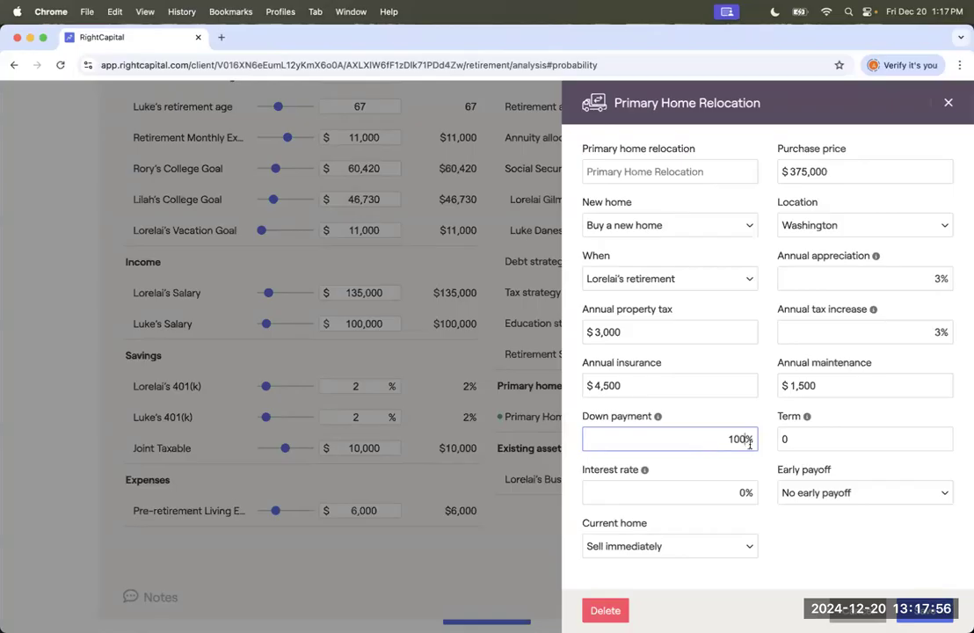
{"action": "double_click", "coordinate": [736, 437]}
{"action": "key", "text": "BackSpace"}
{"action": "type", "text": "20"}
{"action": "key", "text": "Tab"}
{"action": "key", "text": "BackSpace"}
{"action": "type", "text": "30"}
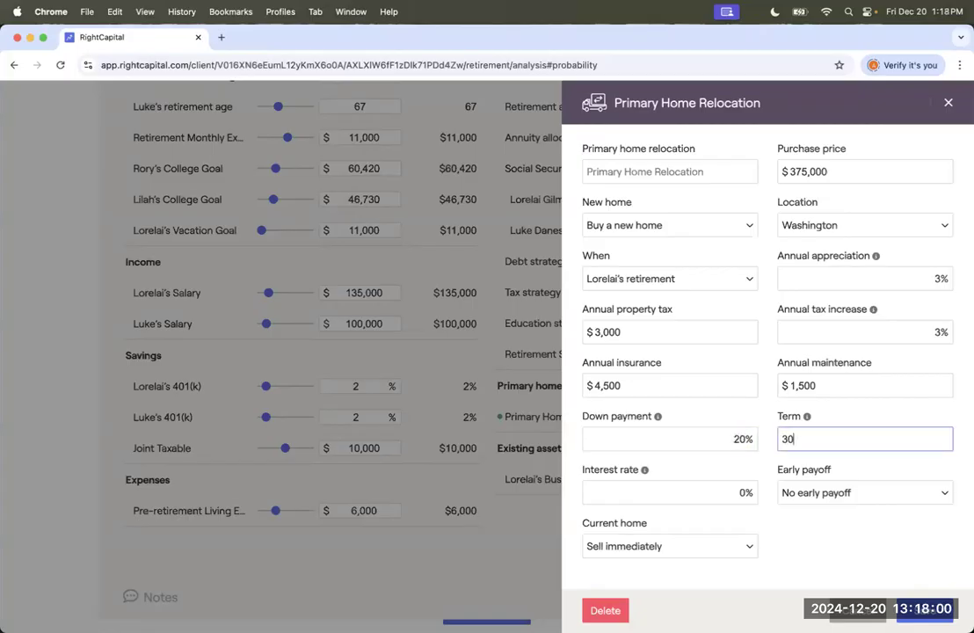
Step: Set the mortgage interest rate to 7% and keep the No early payoff option
{"action": "key", "text": "Tab"}
{"action": "key", "text": "BackSpace"}
{"action": "type", "text": "7"}
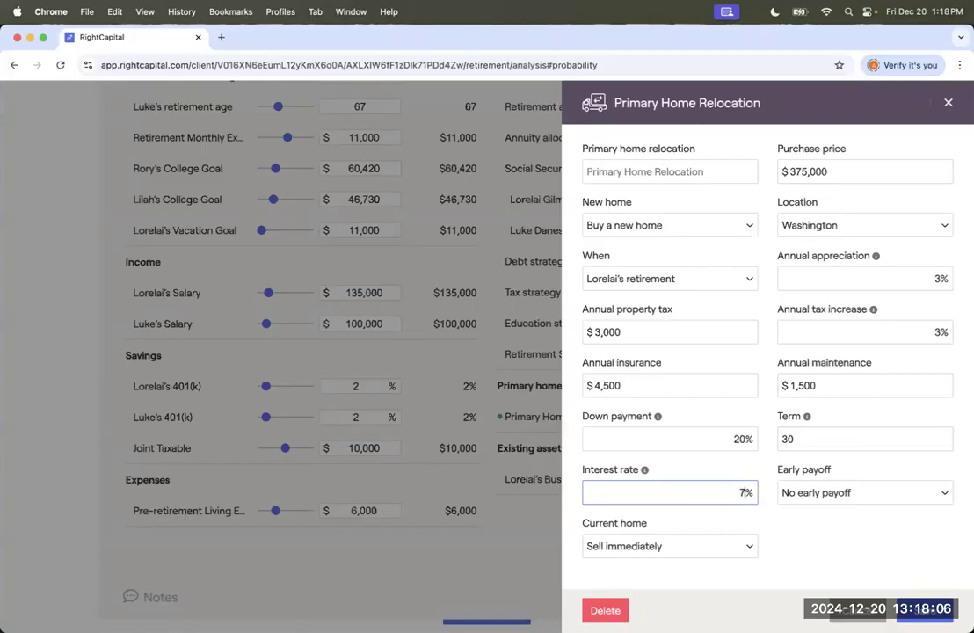
{"action": "left_click", "coordinate": [815, 493]}
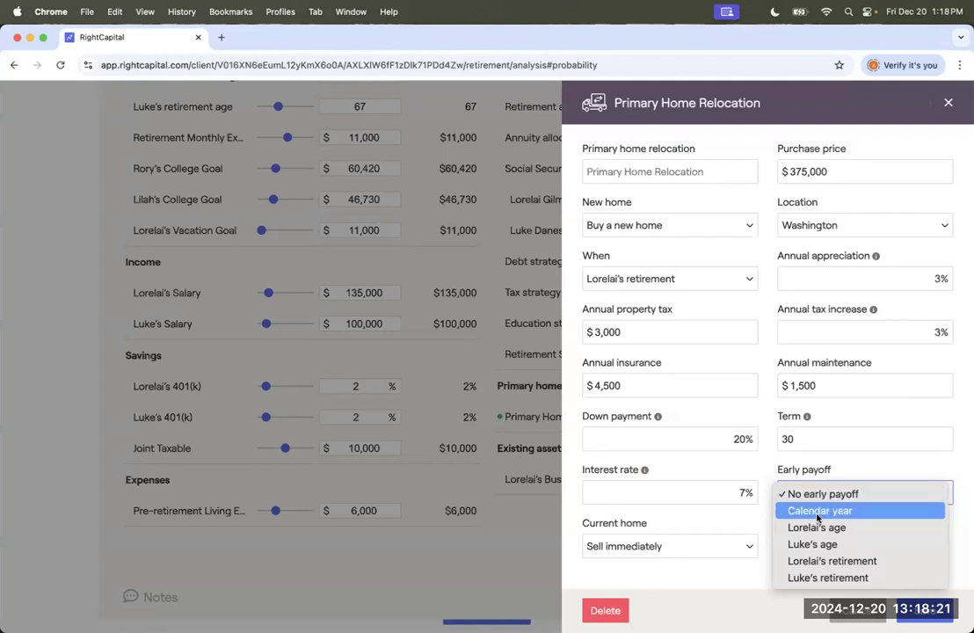
{"action": "left_click", "coordinate": [830, 472]}
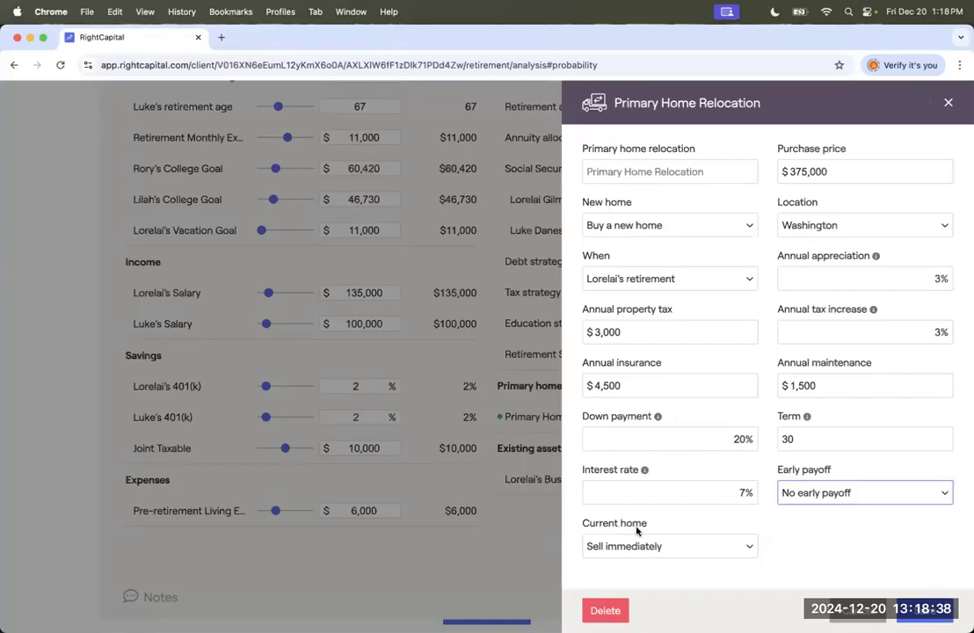
Step: Try converting the current home to a rental home and to a vacation home, checking the fields each option requires
{"action": "left_click", "coordinate": [639, 549]}
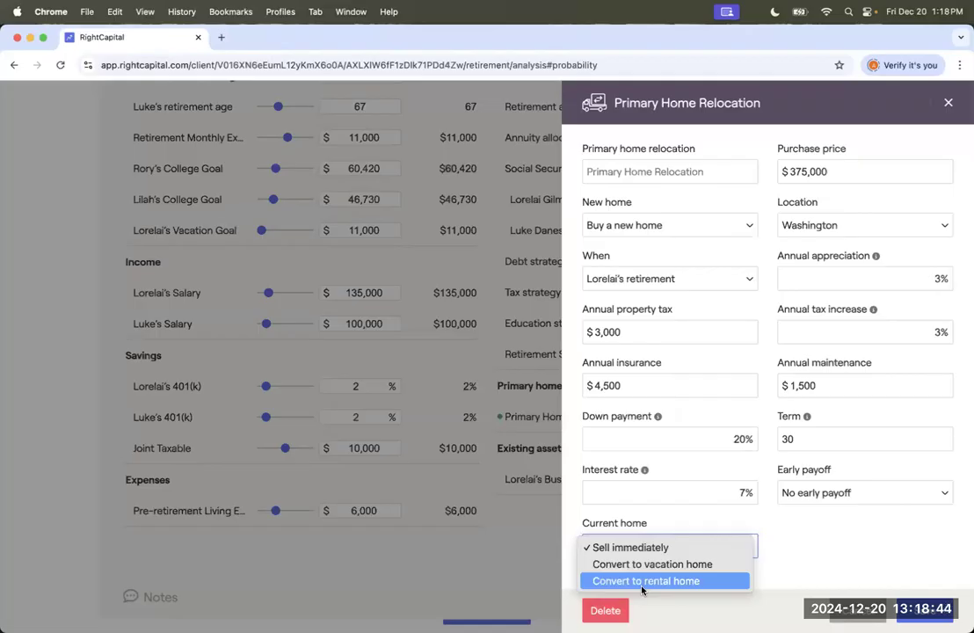
{"action": "left_click", "coordinate": [642, 583]}
{"action": "scroll", "coordinate": [705, 532], "scroll_direction": "down", "scroll_amount": 5}
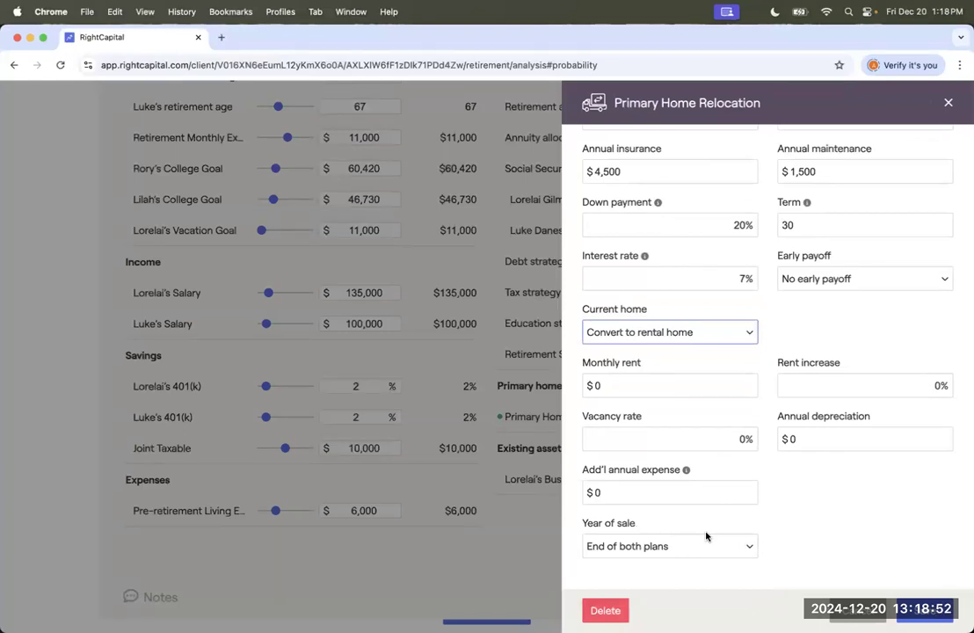
{"action": "left_click", "coordinate": [674, 341]}
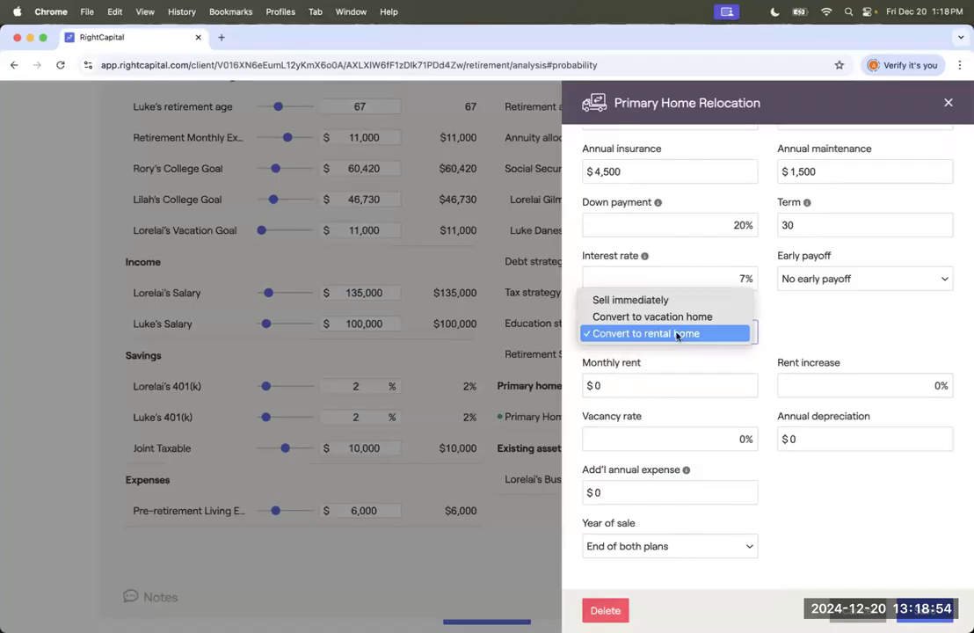
{"action": "left_click", "coordinate": [678, 317]}
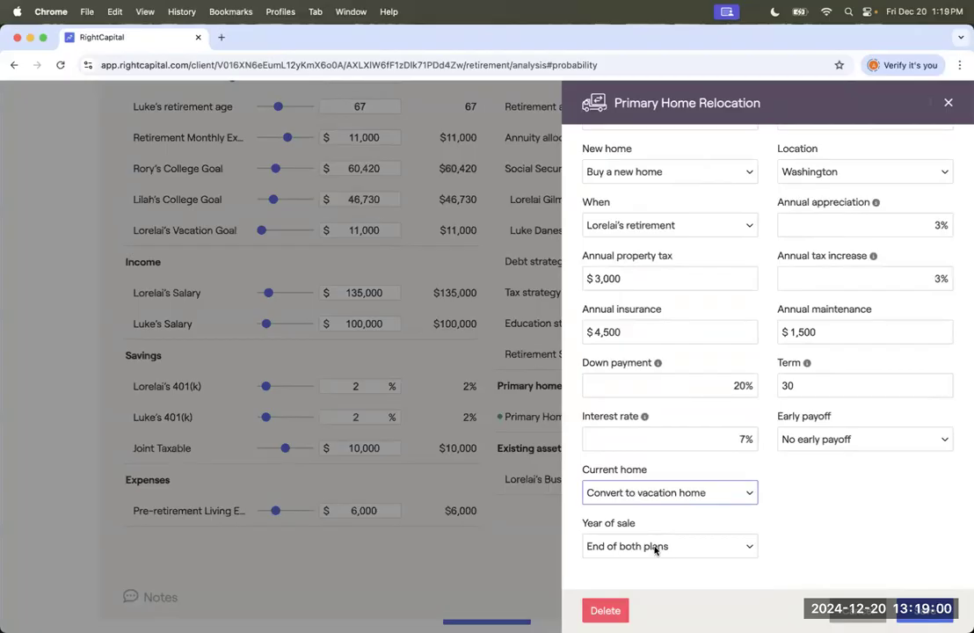
Step: Set the current home to Sell immediately and save the Primary Home Relocation goal
{"action": "left_click", "coordinate": [668, 493]}
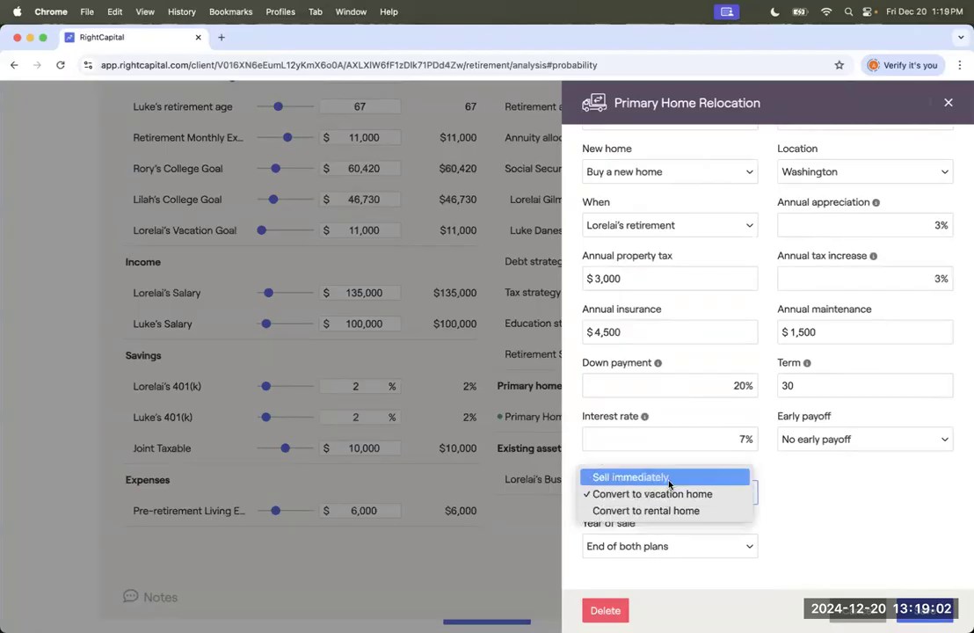
{"action": "left_click", "coordinate": [630, 478]}
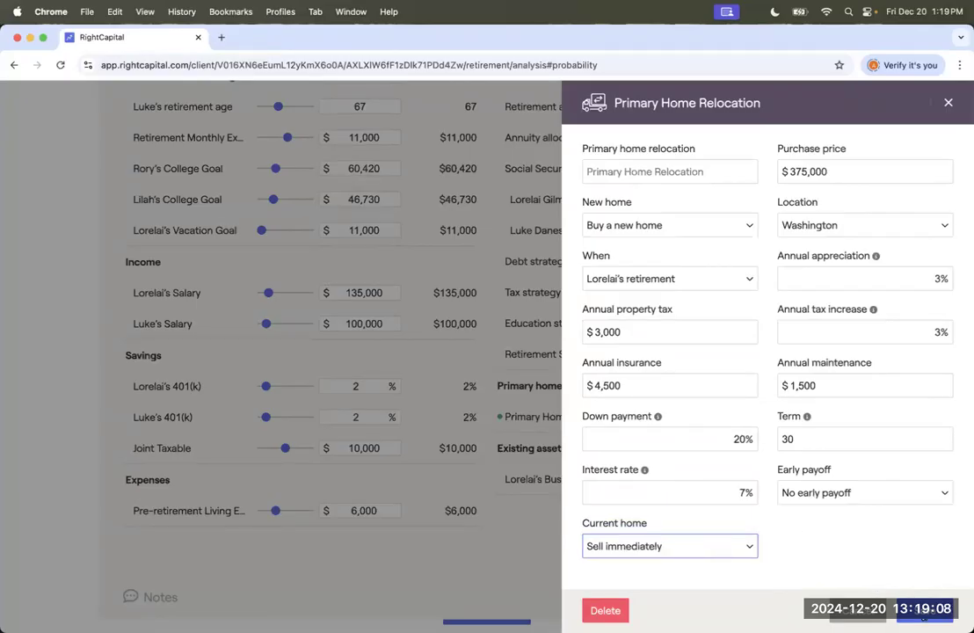
{"action": "left_click", "coordinate": [924, 611]}
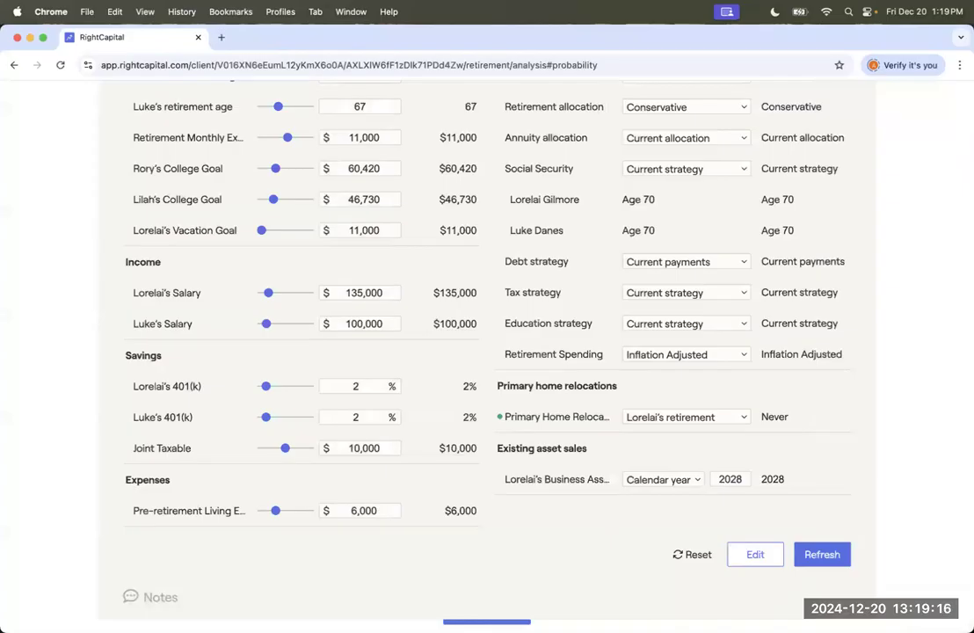
Step: Compare the proposed and current plans' probability of success and ending assets, and open the retirement Cash Flows
{"action": "scroll", "coordinate": [483, 218], "scroll_direction": "up", "scroll_amount": 10}
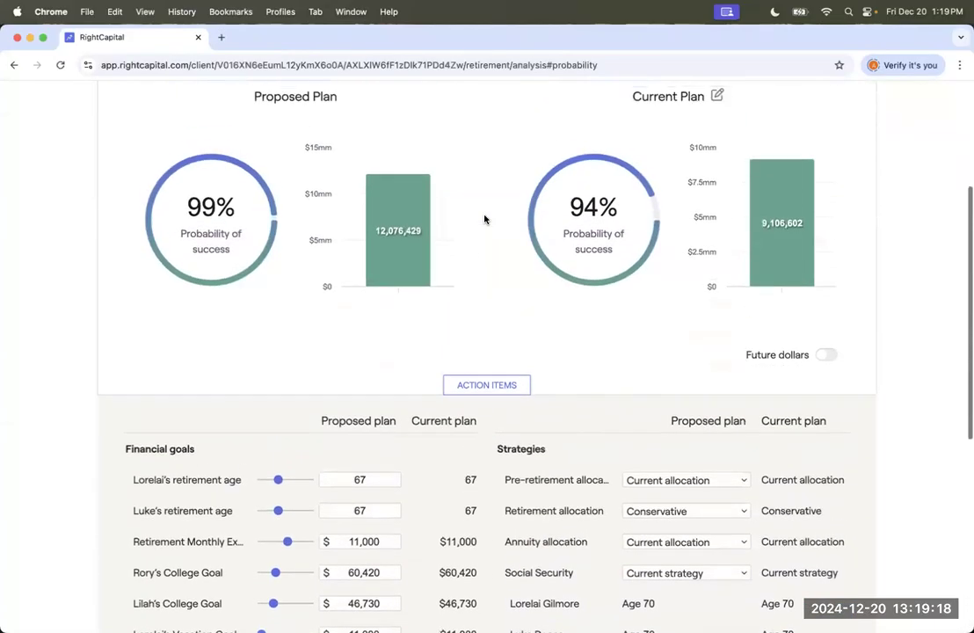
{"action": "scroll", "coordinate": [485, 219], "scroll_direction": "up", "scroll_amount": 3}
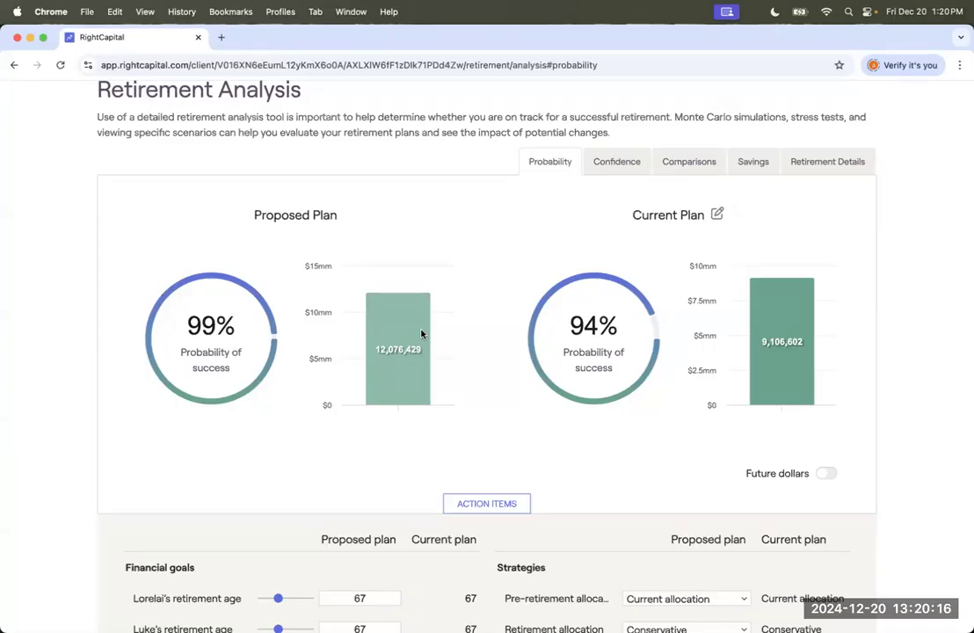
{"action": "scroll", "coordinate": [421, 333], "scroll_direction": "up", "scroll_amount": 3}
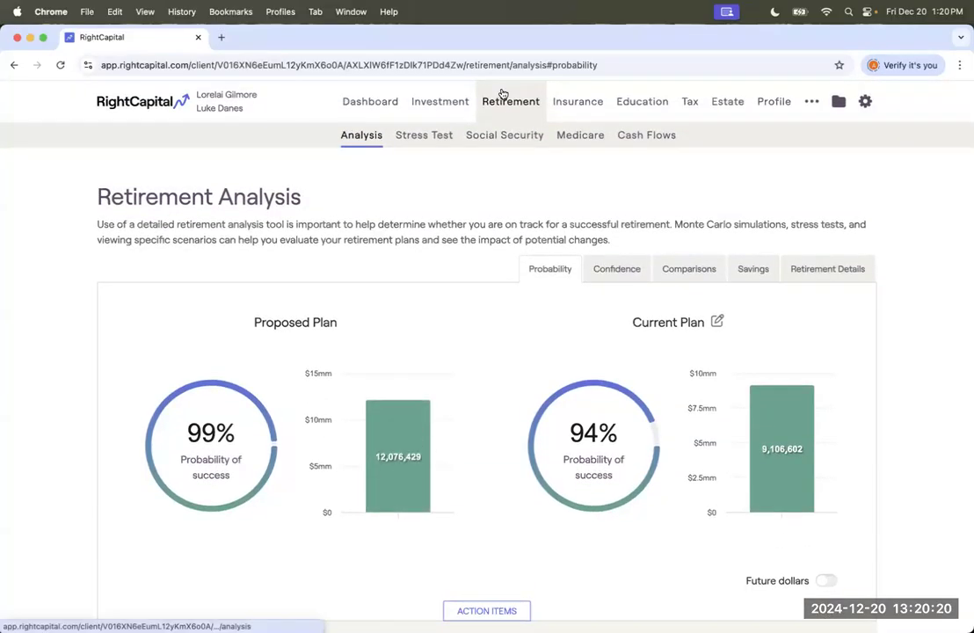
{"action": "left_click", "coordinate": [636, 139]}
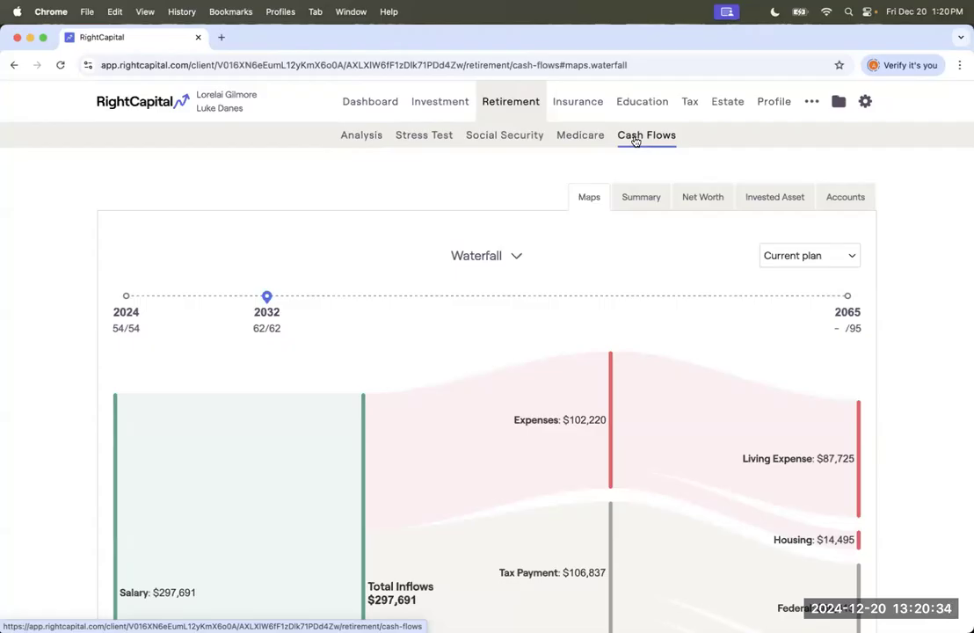
Step: Show the year-by-year cash flow summary for the Proposed plan and examine the 2037 relocation year
{"action": "left_click", "coordinate": [627, 198]}
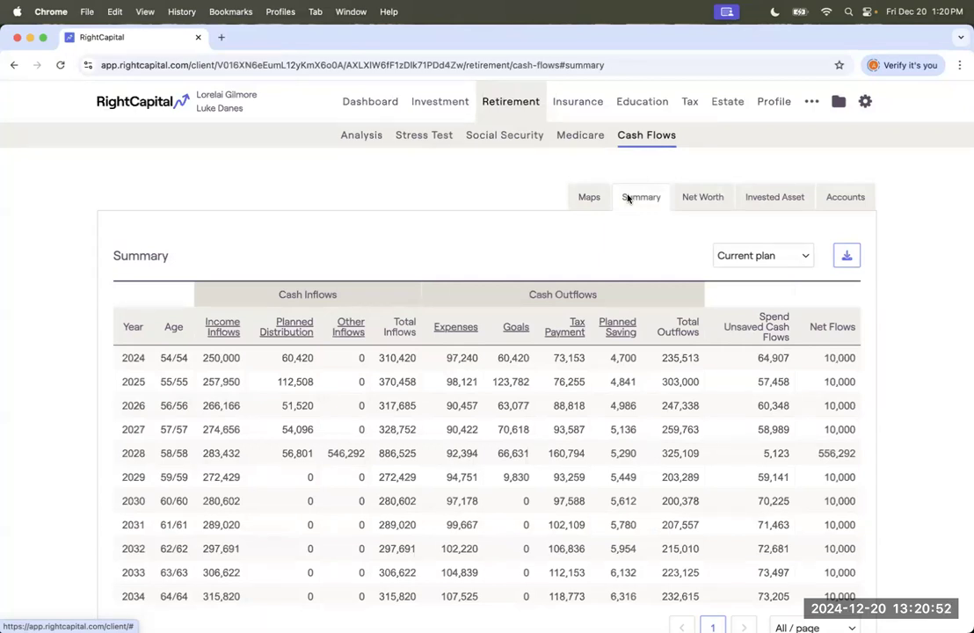
{"action": "left_click", "coordinate": [773, 257]}
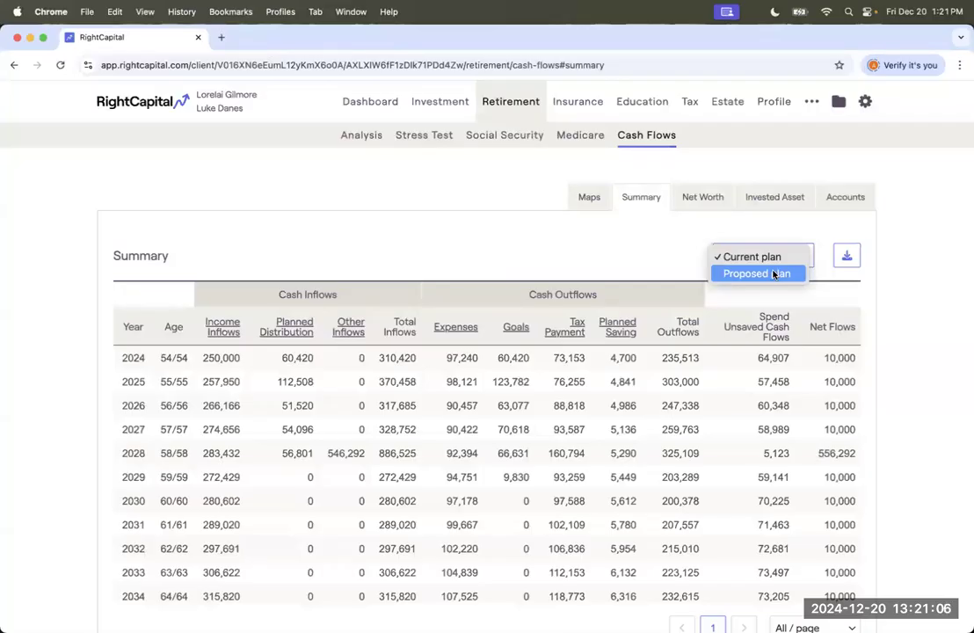
{"action": "left_click", "coordinate": [774, 274]}
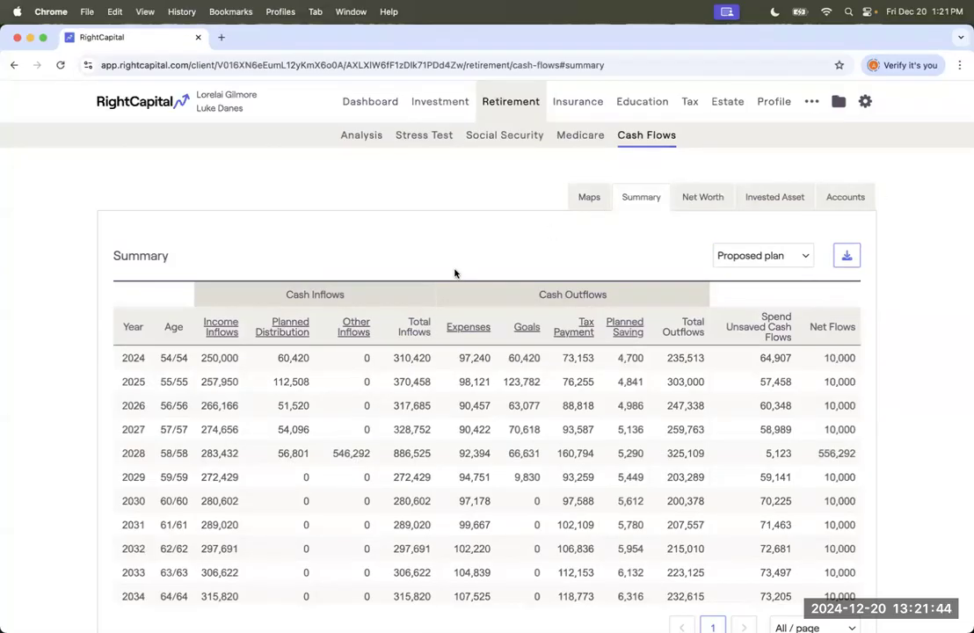
{"action": "scroll", "coordinate": [457, 264], "scroll_direction": "down", "scroll_amount": 2}
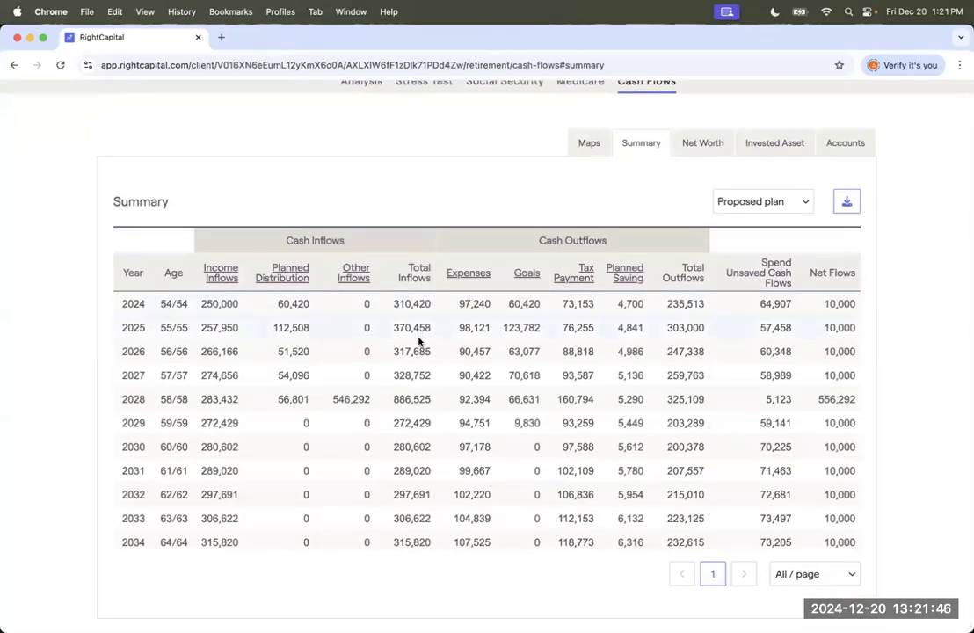
{"action": "scroll", "coordinate": [311, 429], "scroll_direction": "down", "scroll_amount": 5}
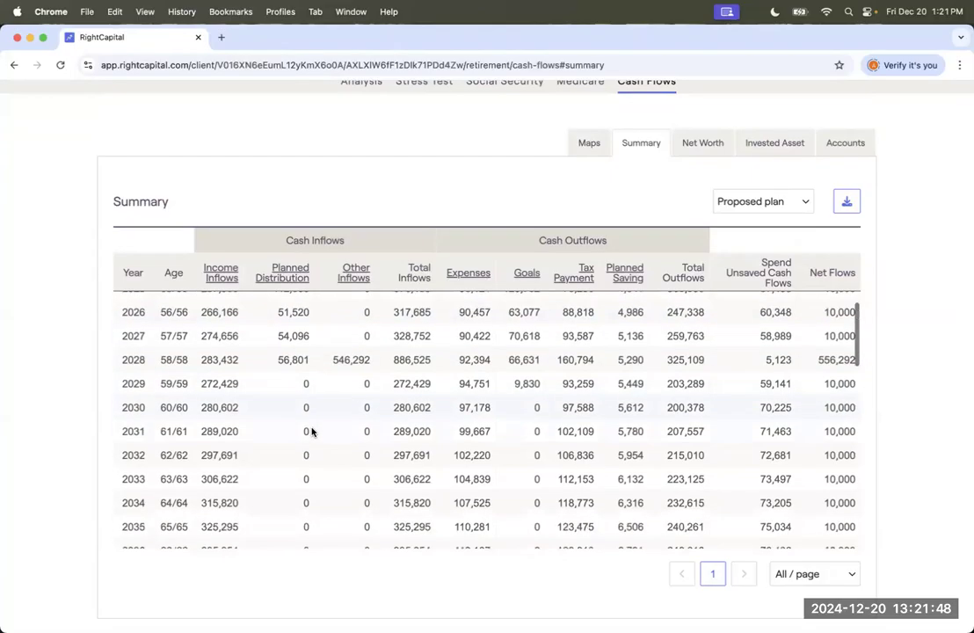
{"action": "scroll", "coordinate": [311, 429], "scroll_direction": "down", "scroll_amount": 3}
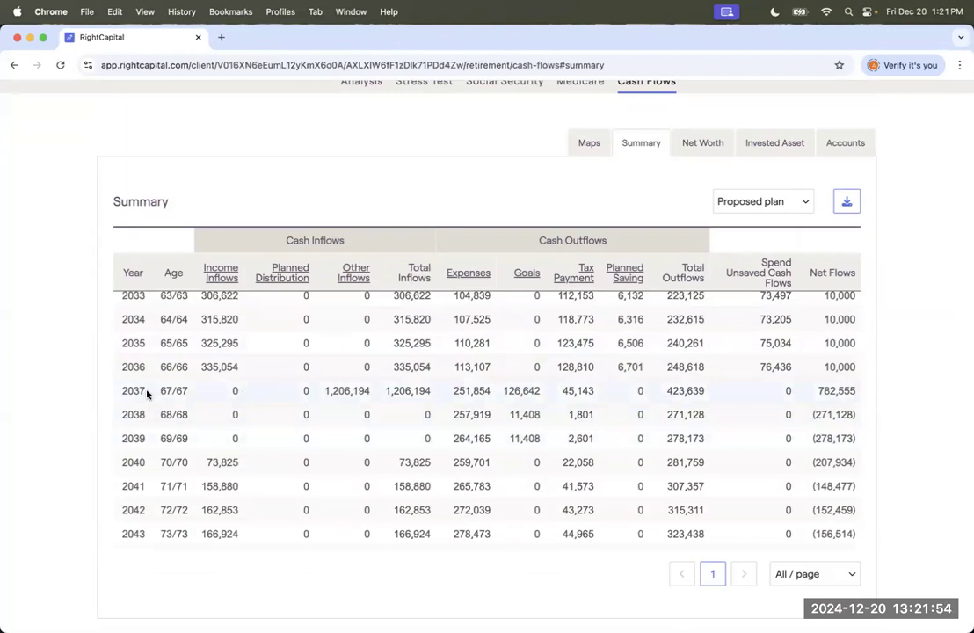
Step: Examine the Sale of Real Estate breakdown under Other Inflows for 2037, and return to the summary
{"action": "left_click", "coordinate": [354, 274]}
{"action": "left_click", "coordinate": [237, 275]}
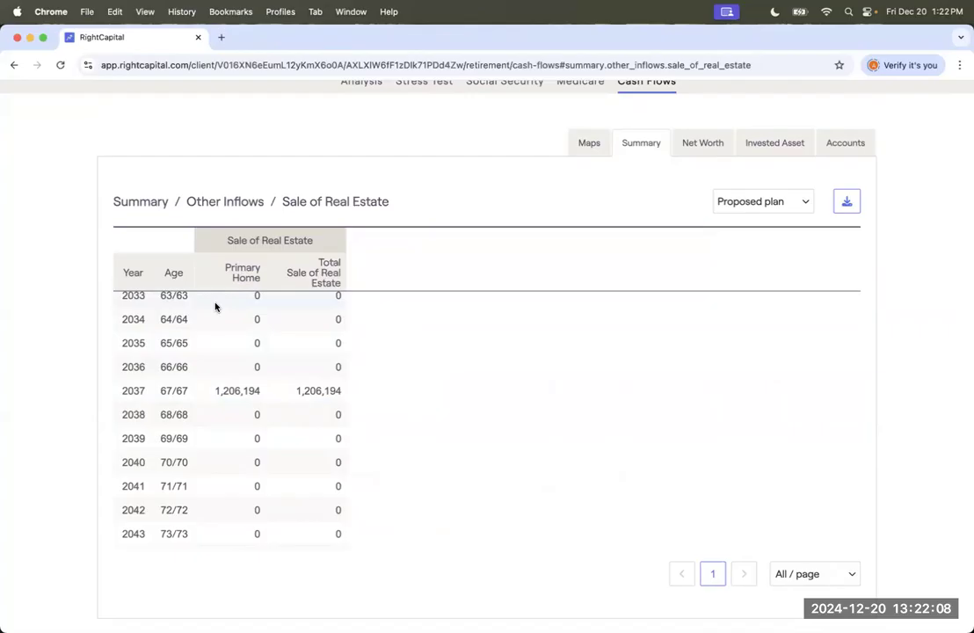
{"action": "left_click", "coordinate": [140, 203]}
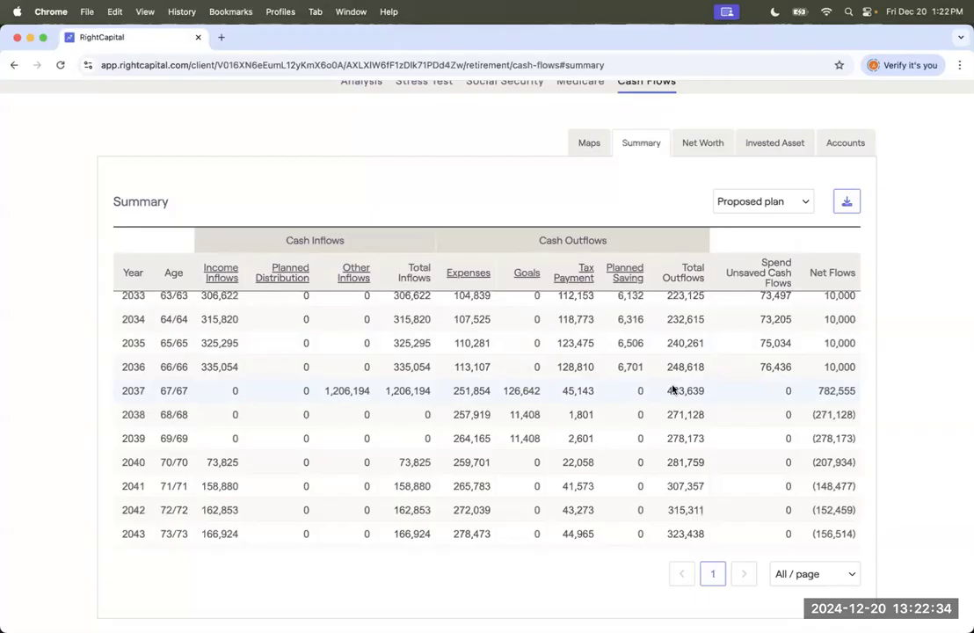
Step: Examine the Property breakdown under Goals for the Primary Home Relocation cost, and return to the summary
{"action": "left_click", "coordinate": [515, 279]}
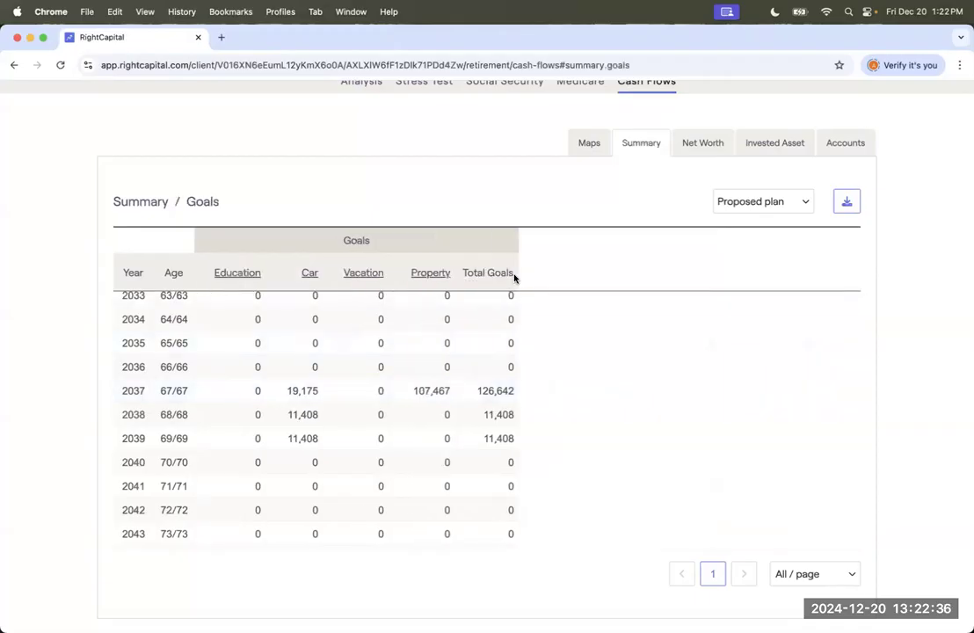
{"action": "left_click", "coordinate": [430, 273]}
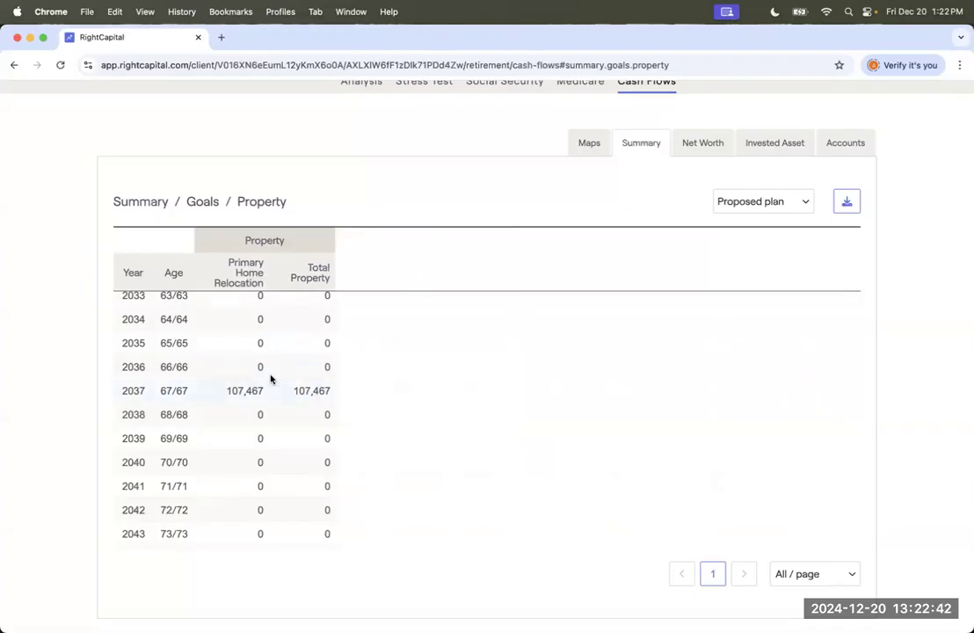
{"action": "left_click", "coordinate": [141, 202]}
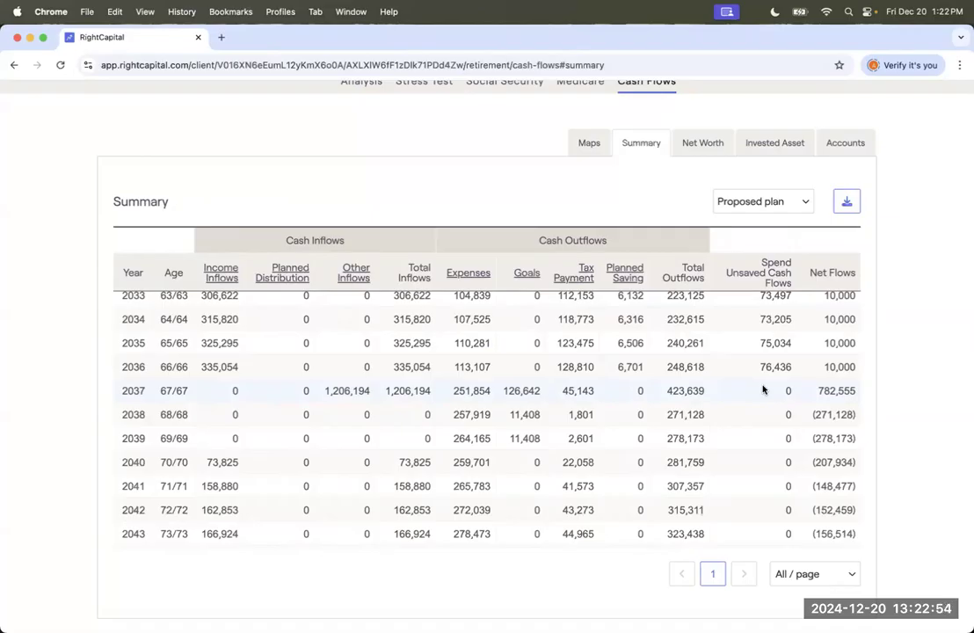
Step: Review Addition to accounts for the Proposed plan, checking which taxable account receives the 2037 net flow
{"action": "left_click", "coordinate": [849, 146]}
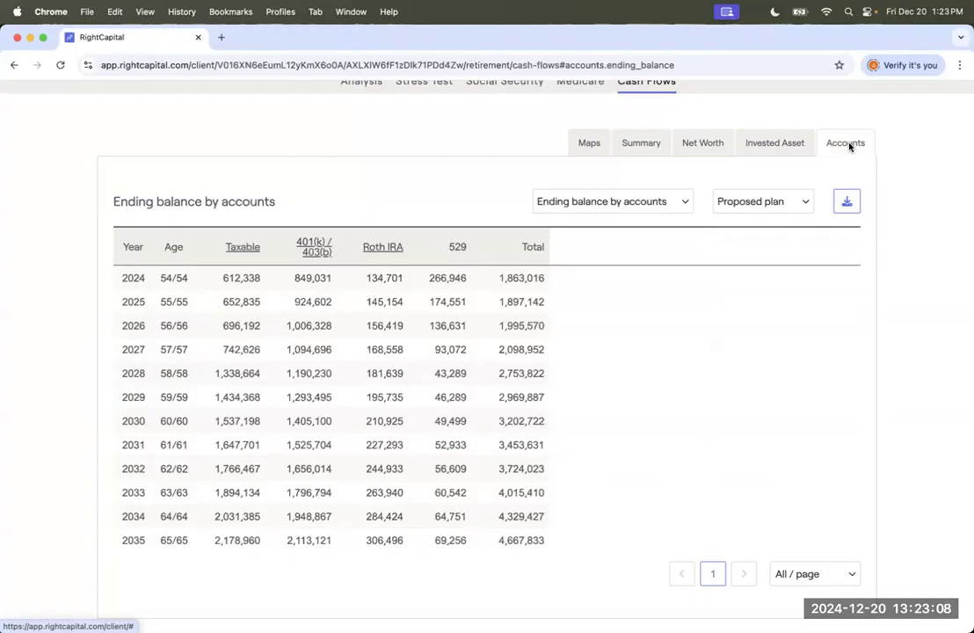
{"action": "left_click", "coordinate": [621, 202]}
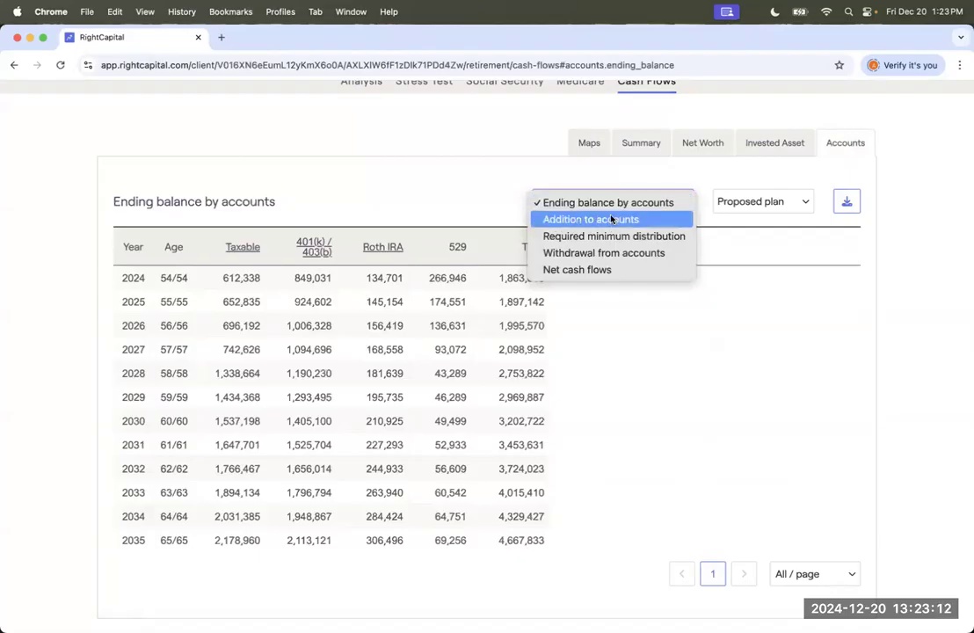
{"action": "left_click", "coordinate": [607, 219]}
{"action": "scroll", "coordinate": [465, 388], "scroll_direction": "down", "scroll_amount": 2}
{"action": "scroll", "coordinate": [465, 388], "scroll_direction": "down", "scroll_amount": 6}
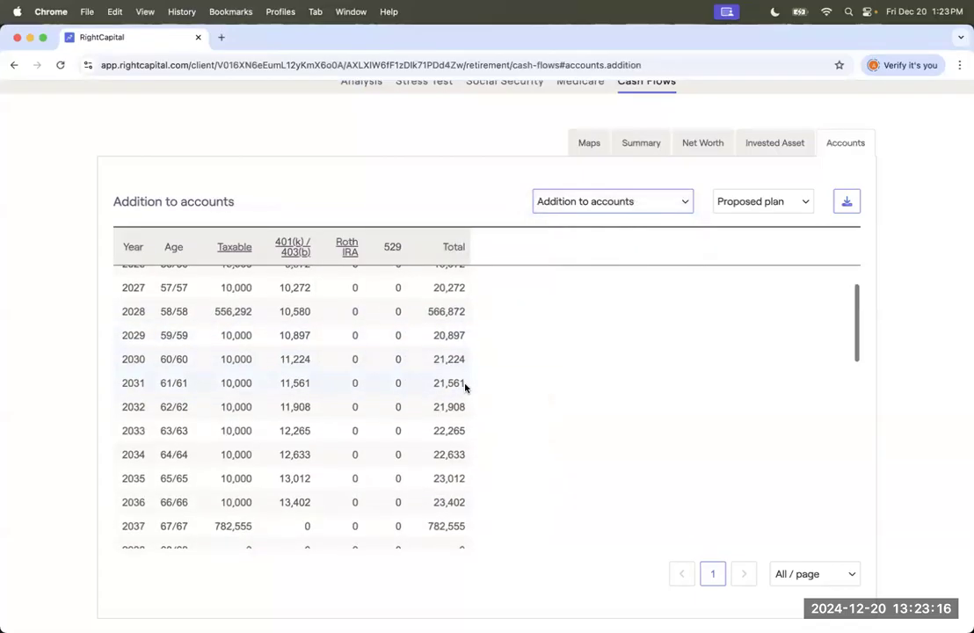
{"action": "left_click", "coordinate": [225, 253]}
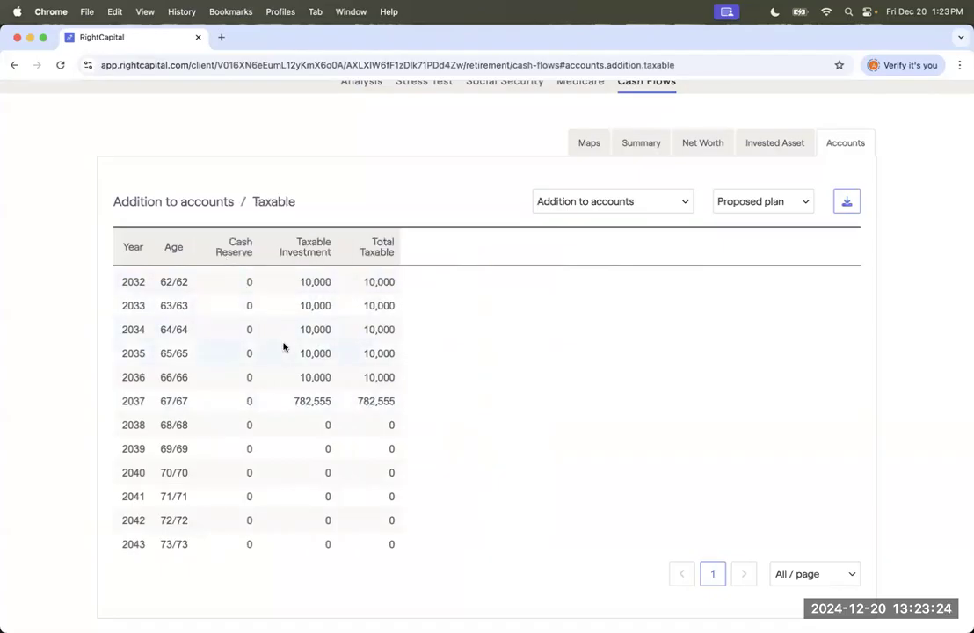
{"action": "left_click", "coordinate": [187, 204]}
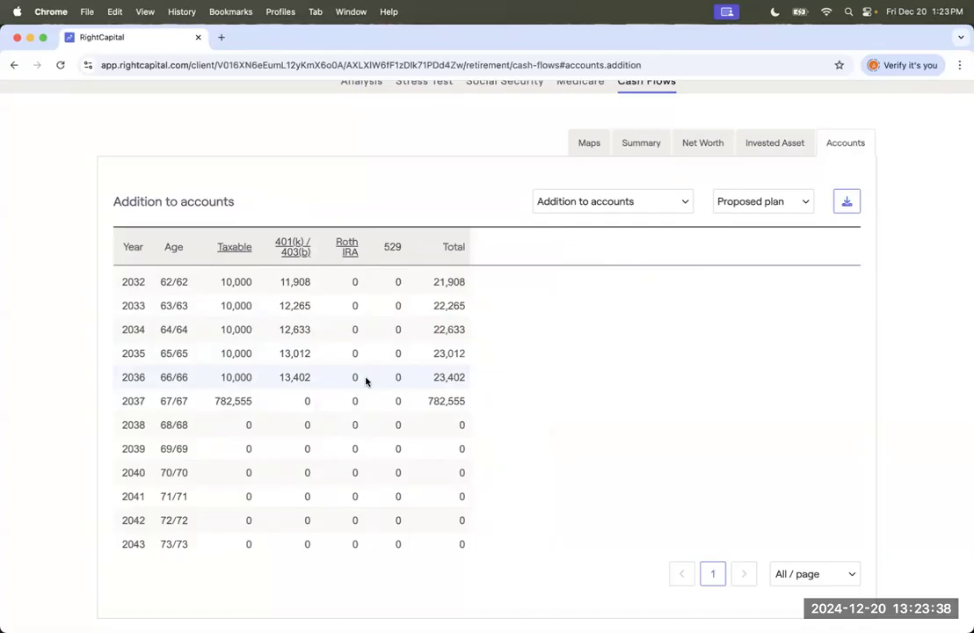
{"action": "scroll", "coordinate": [365, 381], "scroll_direction": "up", "scroll_amount": 6}
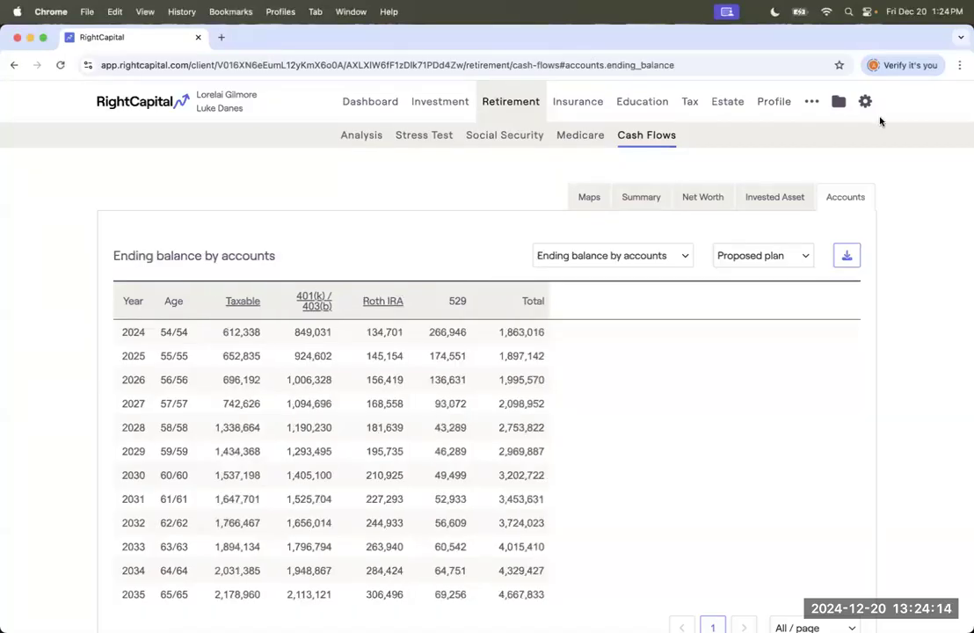
Step: In the client's Other Assumptions settings, set the cost of selling a real estate property to Customized Assumptions at 7%
{"action": "mouse_move", "coordinate": [865, 102]}
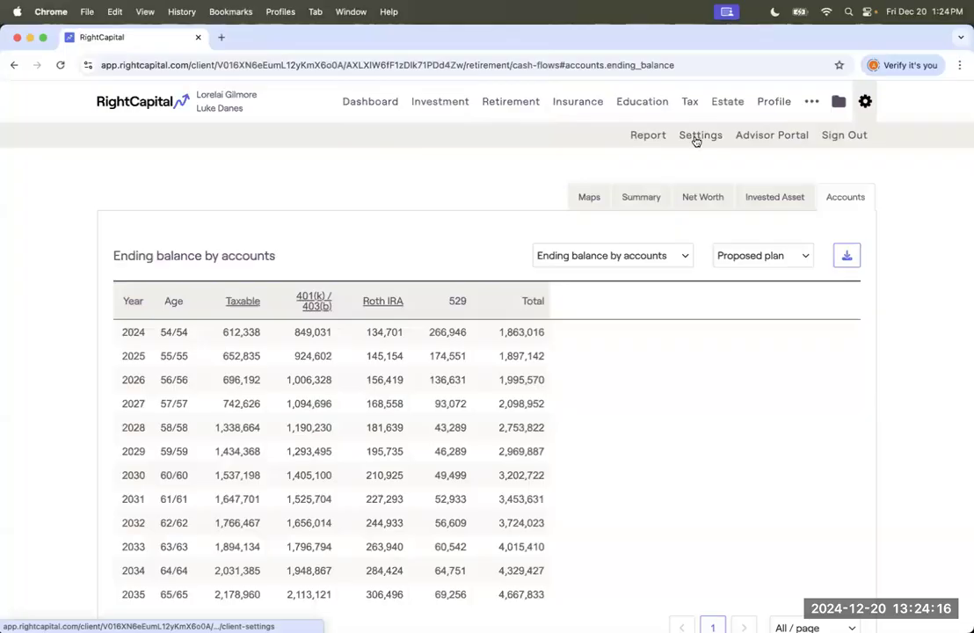
{"action": "left_click", "coordinate": [696, 139]}
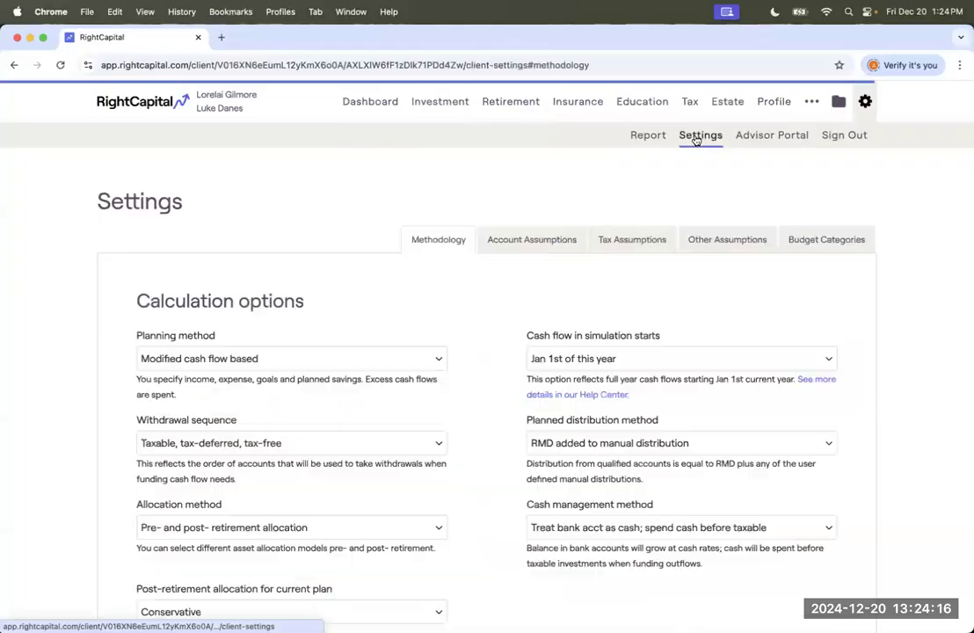
{"action": "left_click", "coordinate": [724, 244]}
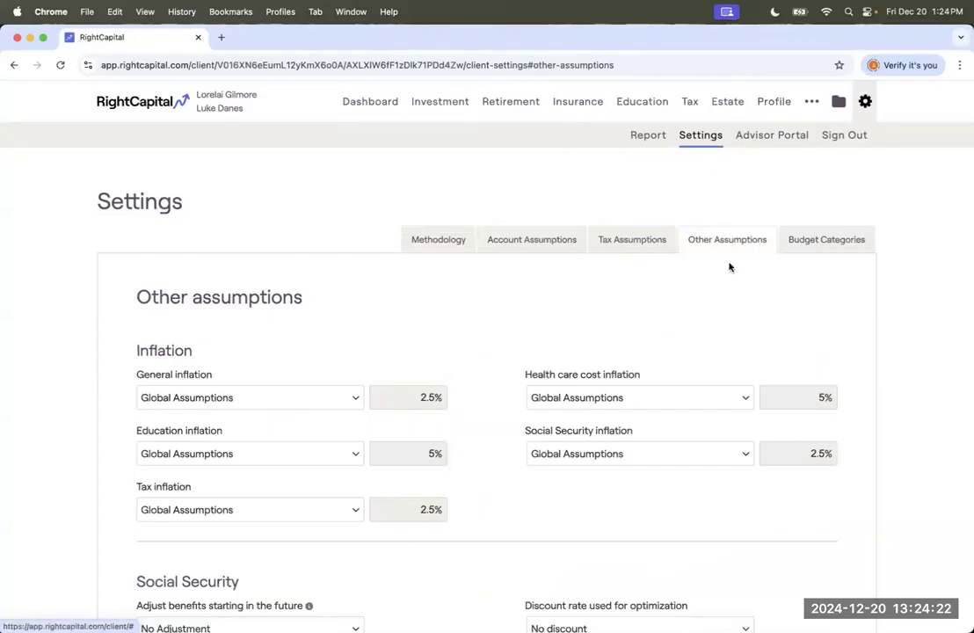
{"action": "scroll", "coordinate": [728, 265], "scroll_direction": "down", "scroll_amount": 4}
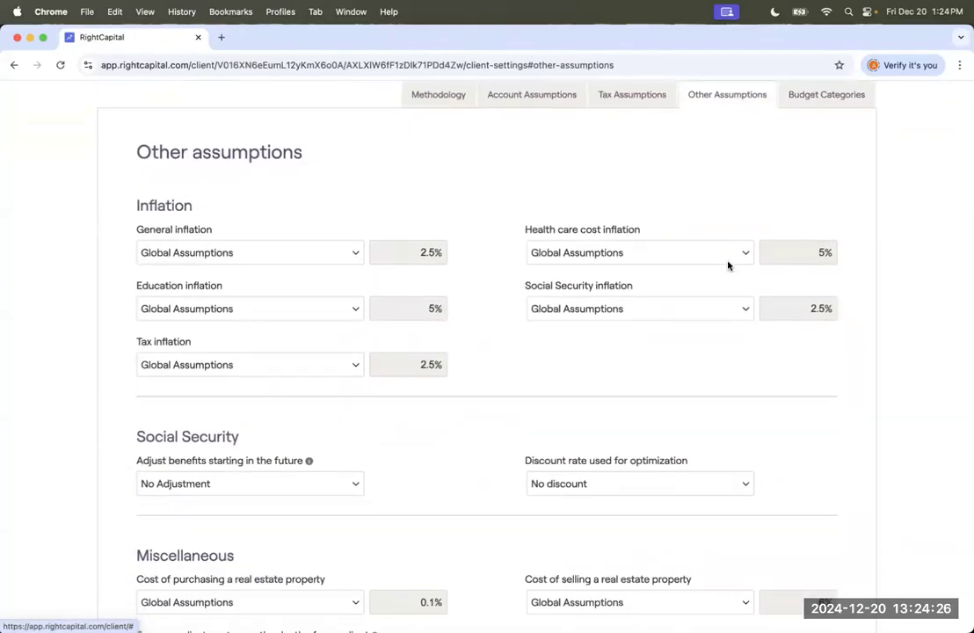
{"action": "scroll", "coordinate": [728, 266], "scroll_direction": "down", "scroll_amount": 3}
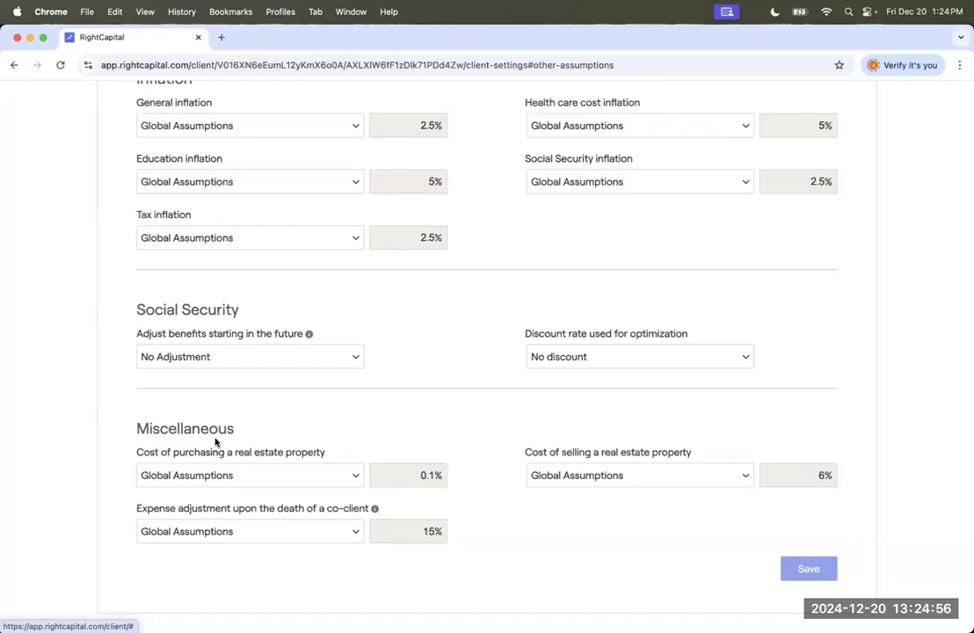
{"action": "left_click", "coordinate": [589, 475]}
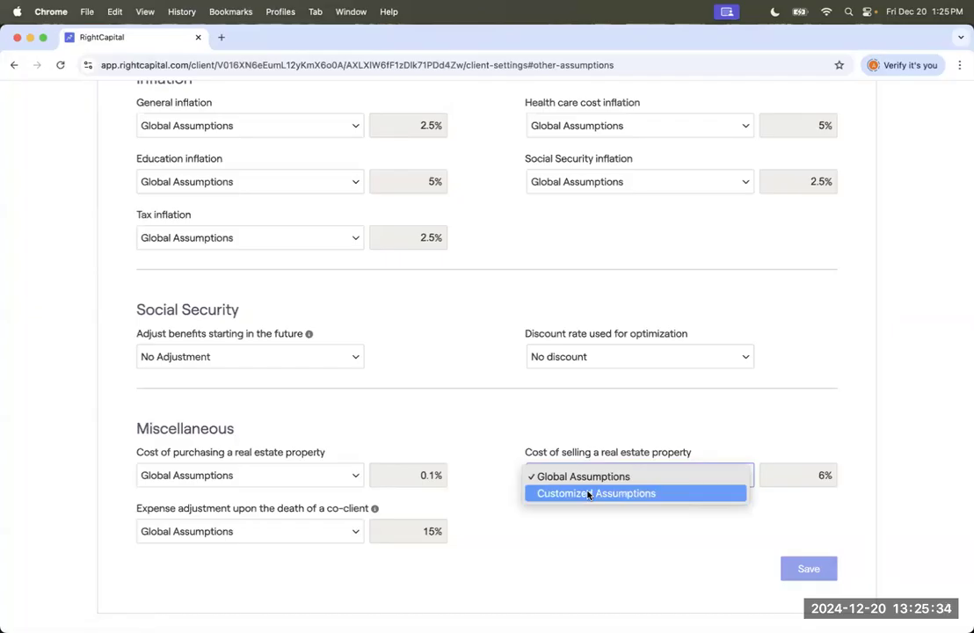
{"action": "left_click", "coordinate": [588, 494]}
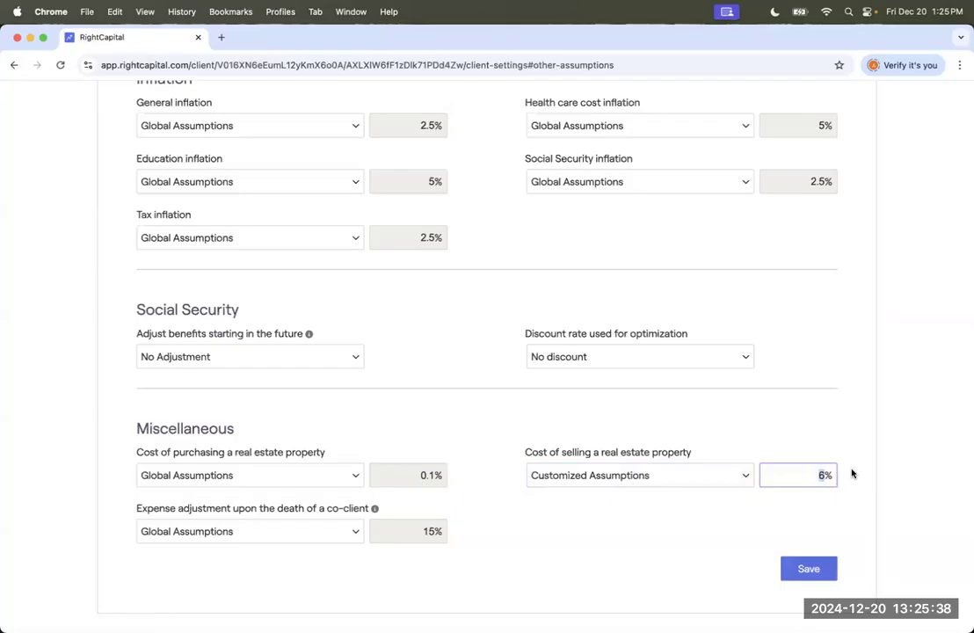
{"action": "key", "text": "BackSpace"}
{"action": "type", "text": "7"}
Step: Set the cost of purchasing a real estate property to Customized Assumptions at 0% and save the settings
{"action": "left_click", "coordinate": [269, 478]}
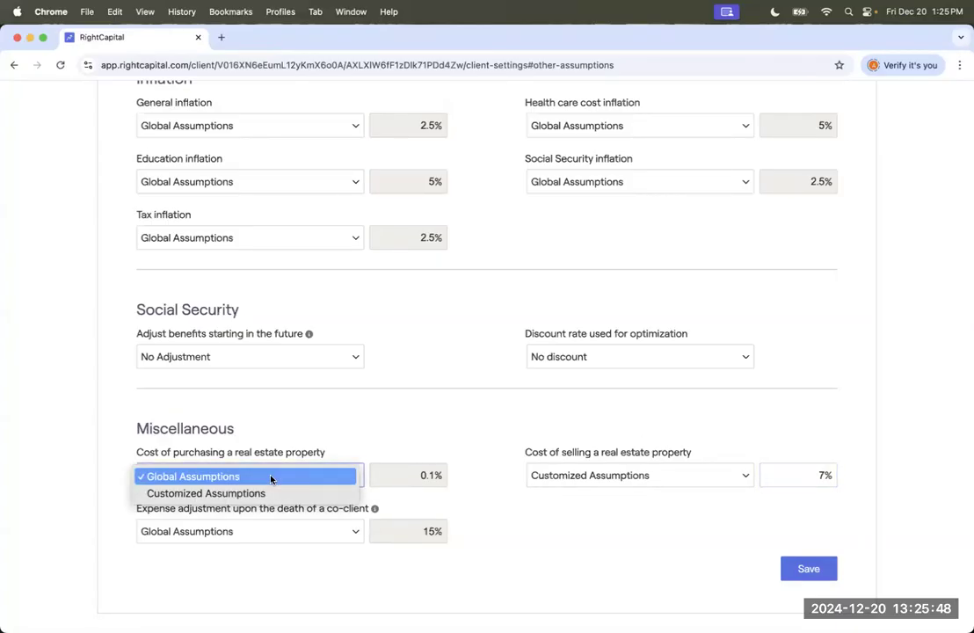
{"action": "left_click", "coordinate": [269, 493]}
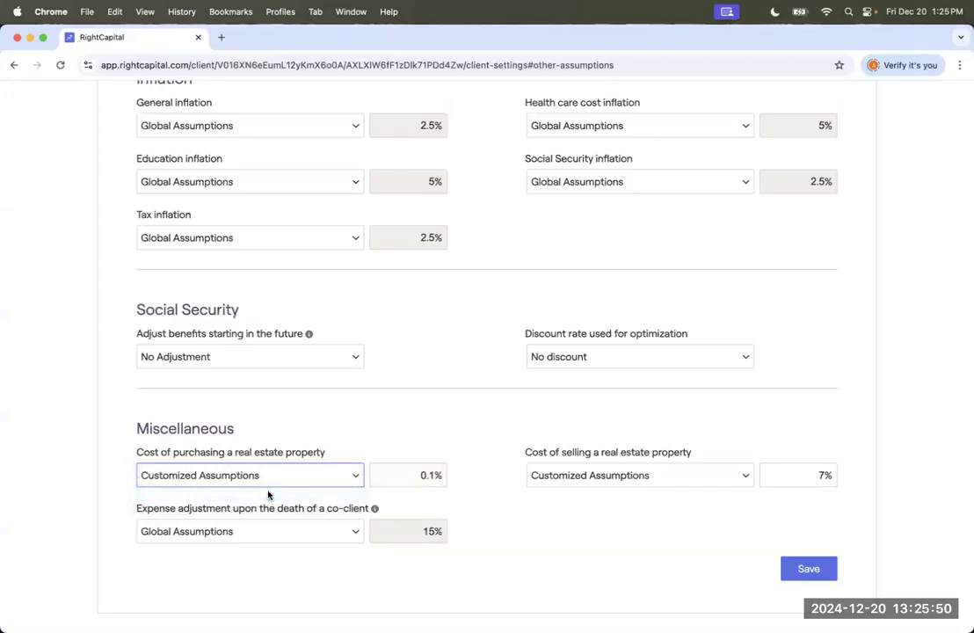
{"action": "left_click_drag", "start_coordinate": [402, 477], "coordinate": [463, 480]}
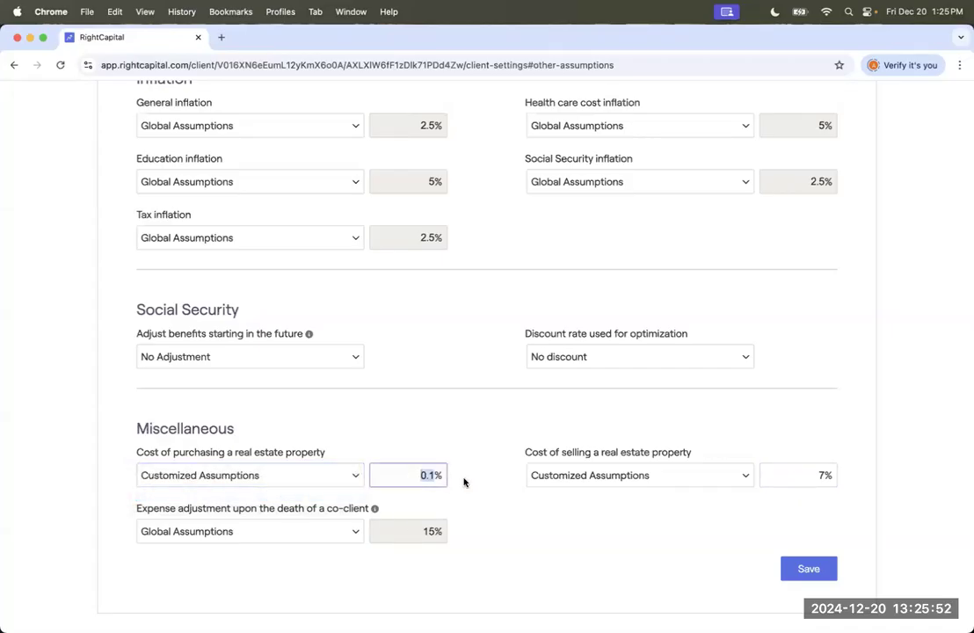
{"action": "type", "text": "0"}
{"action": "left_click", "coordinate": [828, 571]}
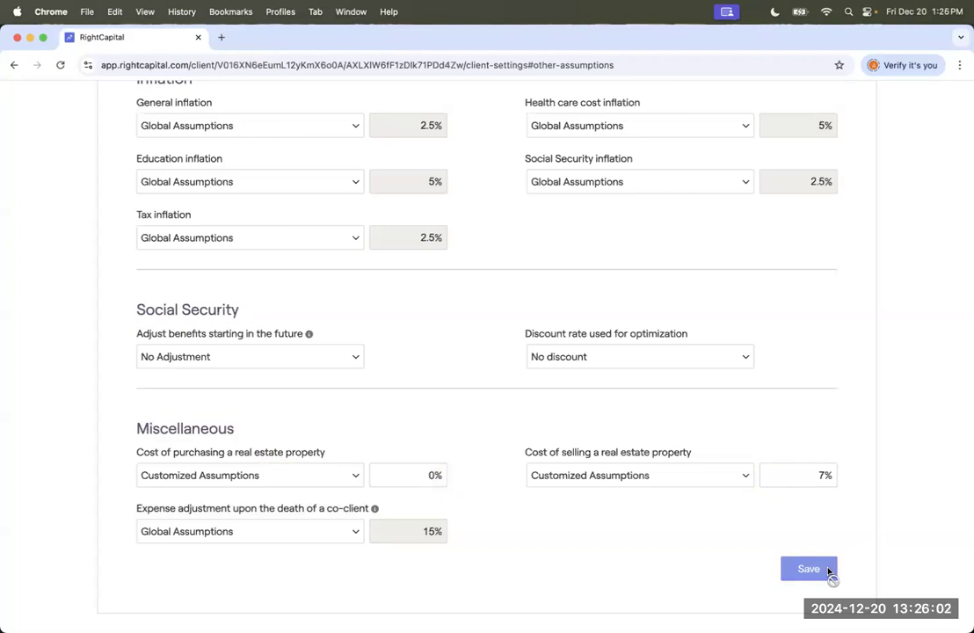
Step: Reopen the Proposed plan's retirement cash flow summary and check 2037 inflows and goals under the customized real estate costs
{"action": "scroll", "coordinate": [732, 476], "scroll_direction": "up", "scroll_amount": 5}
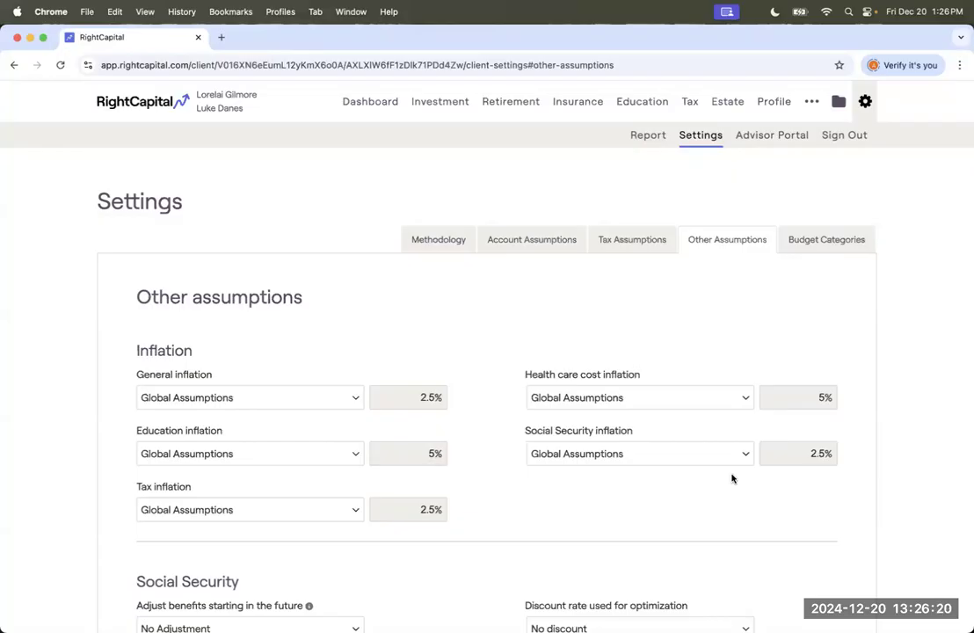
{"action": "left_click", "coordinate": [514, 117]}
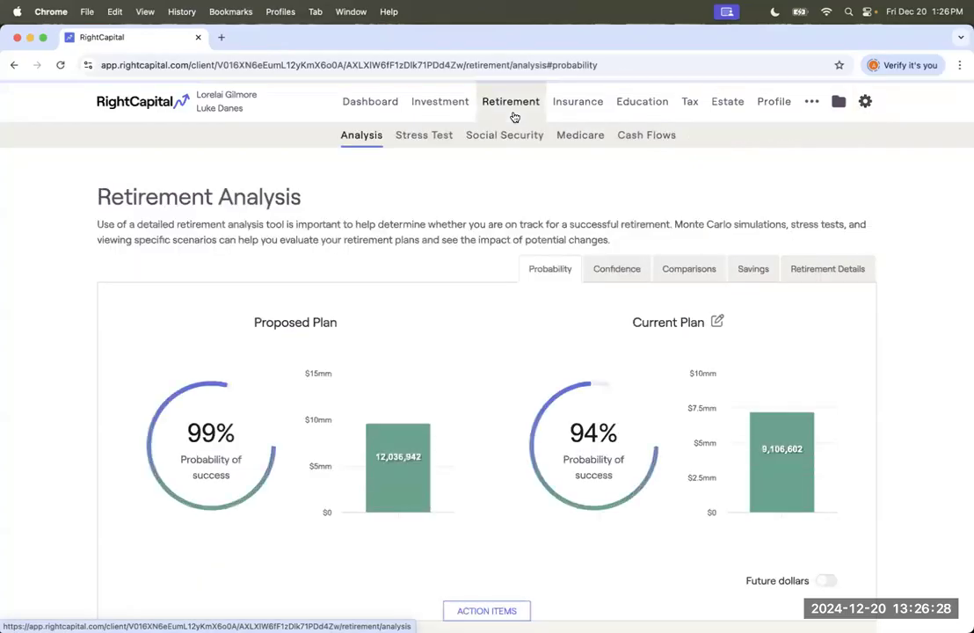
{"action": "left_click", "coordinate": [648, 134]}
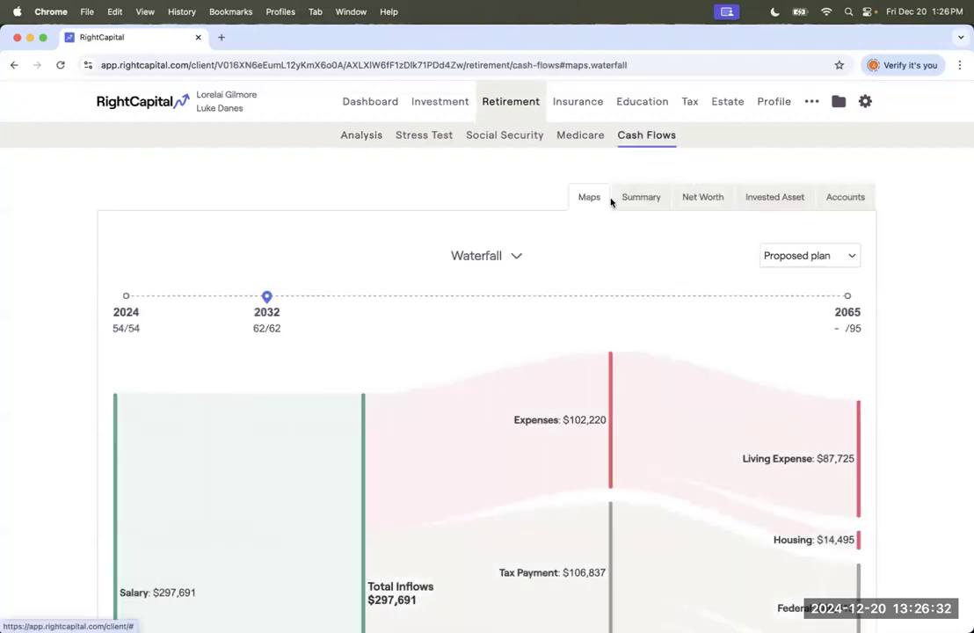
{"action": "left_click", "coordinate": [624, 197]}
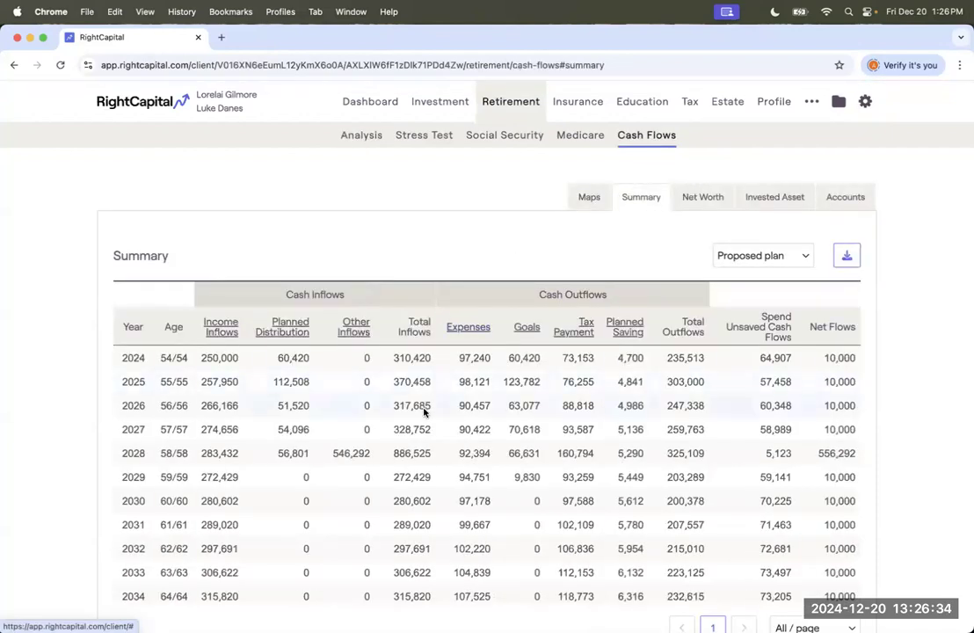
{"action": "scroll", "coordinate": [424, 411], "scroll_direction": "down", "scroll_amount": 5}
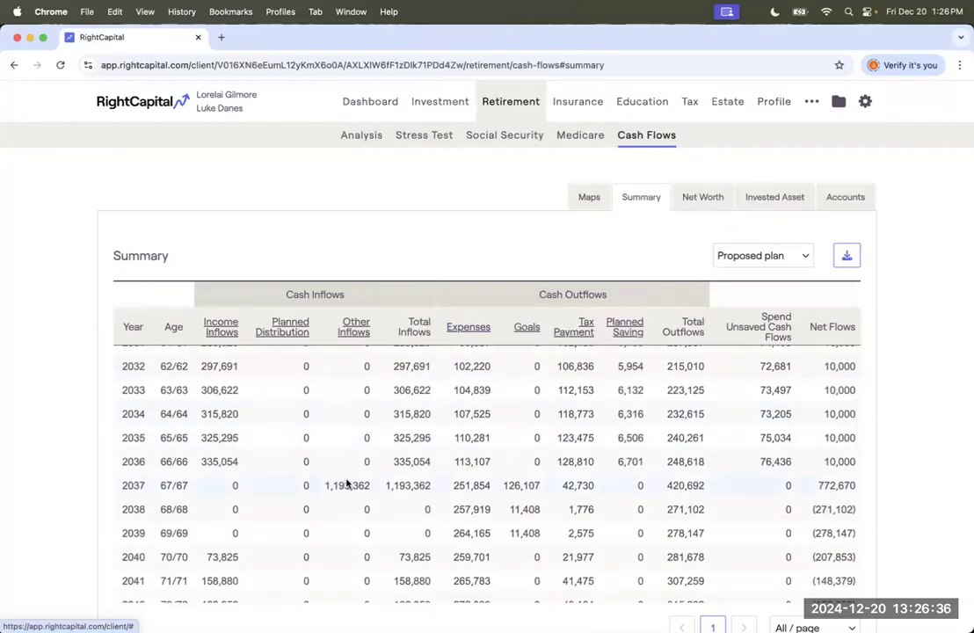
{"action": "scroll", "coordinate": [440, 260], "scroll_direction": "down", "scroll_amount": 2}
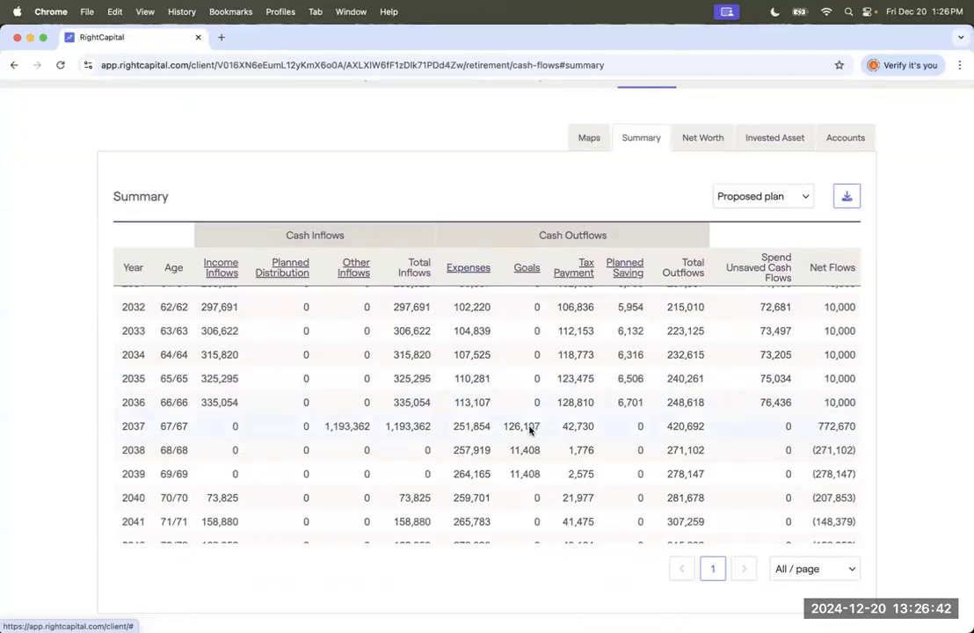
{"action": "scroll", "coordinate": [485, 236], "scroll_direction": "up", "scroll_amount": 2}
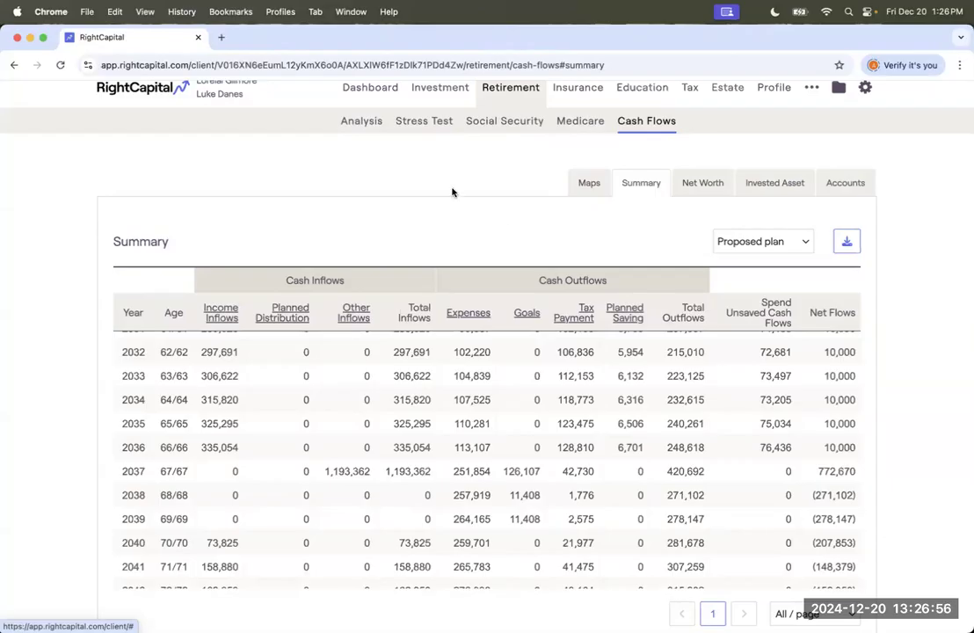
Step: In the Retirement Analysis, open the plan editor and make a copy of the Proposed plan
{"action": "left_click", "coordinate": [358, 126]}
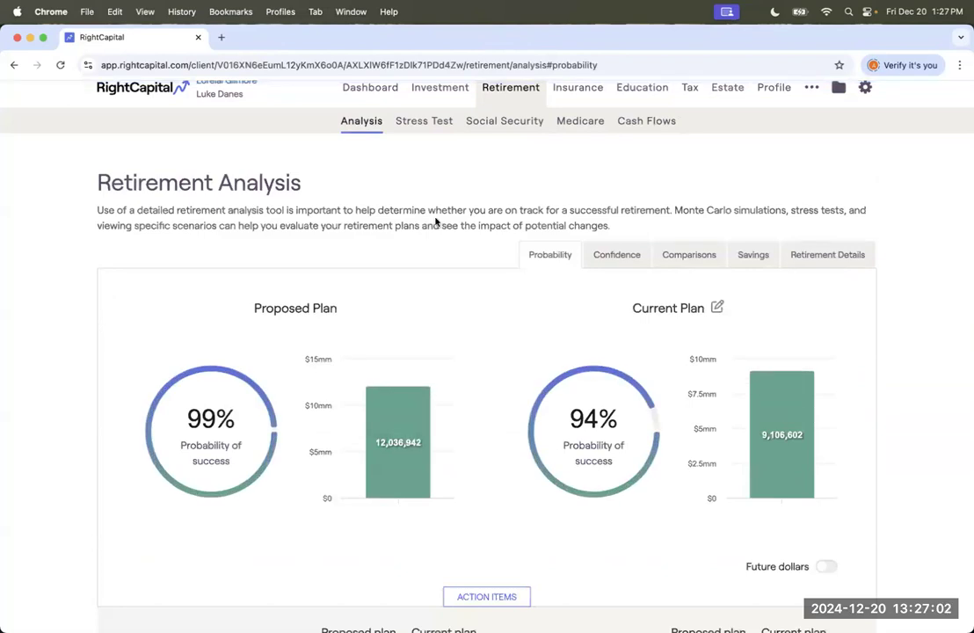
{"action": "scroll", "coordinate": [450, 227], "scroll_direction": "down", "scroll_amount": 3}
{"action": "scroll", "coordinate": [451, 231], "scroll_direction": "down", "scroll_amount": 1}
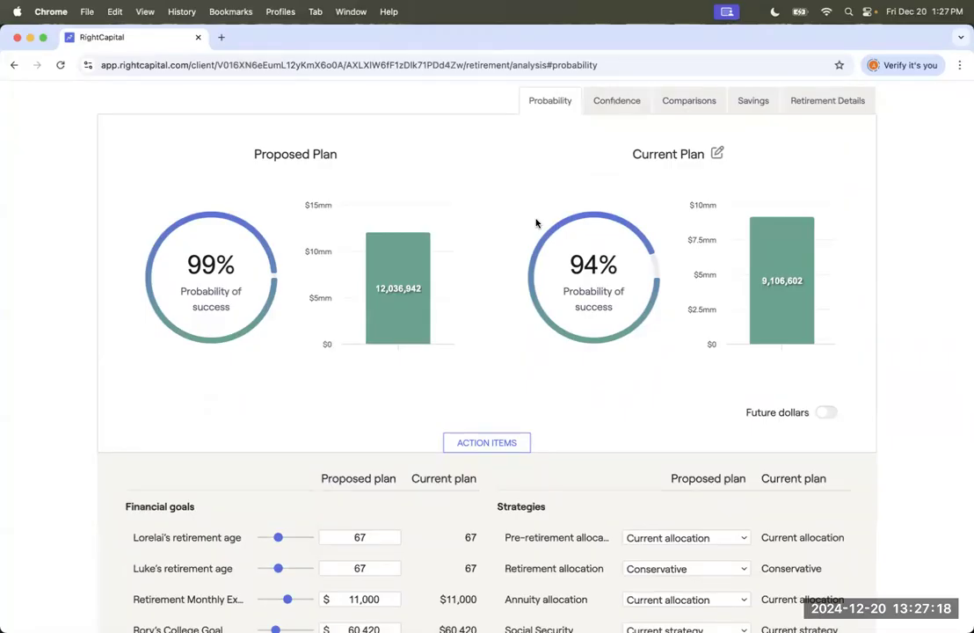
{"action": "left_click", "coordinate": [718, 155]}
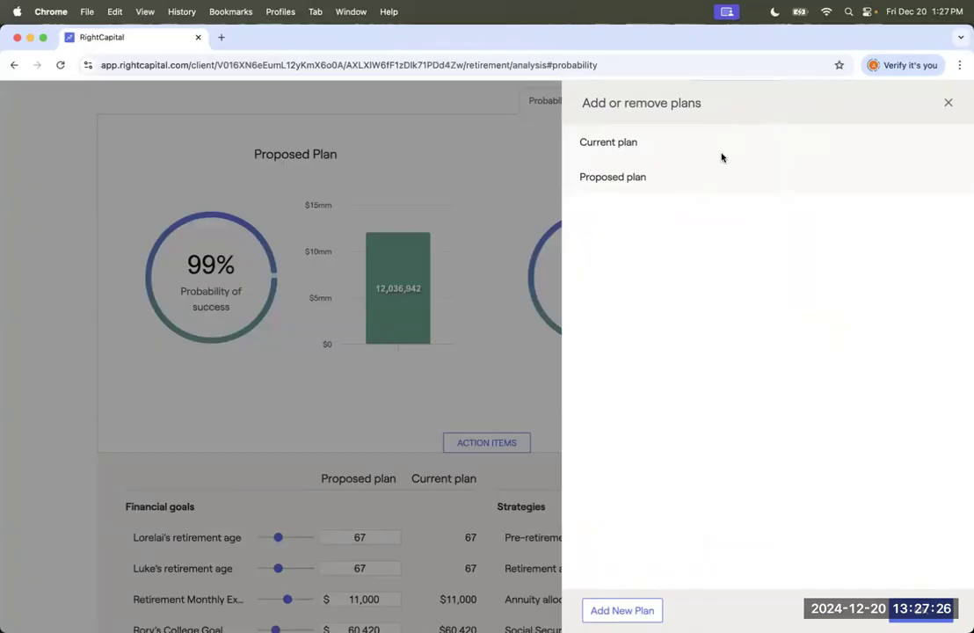
{"action": "mouse_move", "coordinate": [694, 181]}
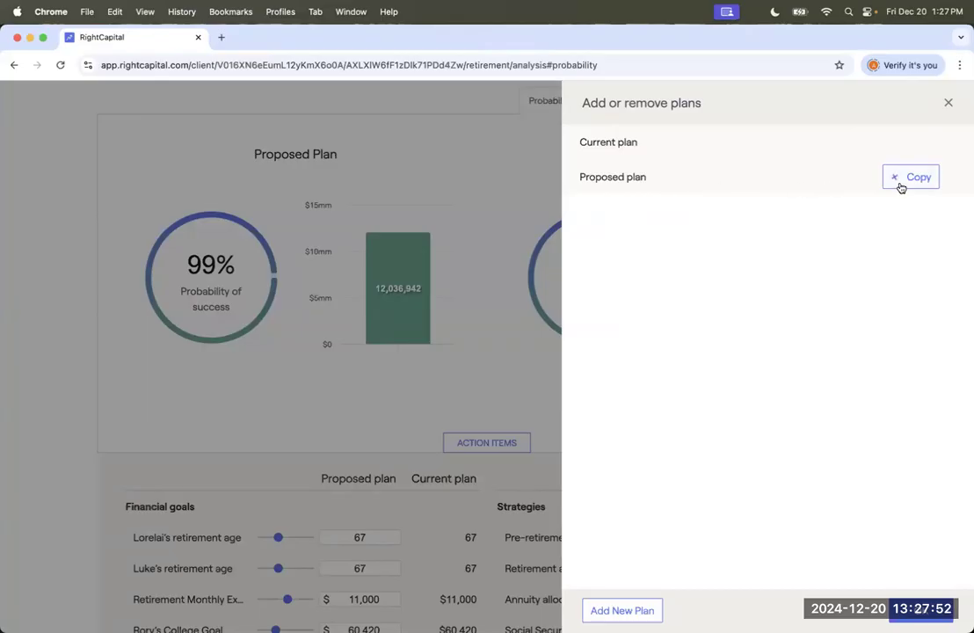
{"action": "left_click", "coordinate": [901, 180]}
Step: Rename the copied plan as Downsizing + New Business and save the plan list
{"action": "left_click", "coordinate": [659, 215]}
{"action": "left_click_drag", "start_coordinate": [686, 215], "coordinate": [567, 215]}
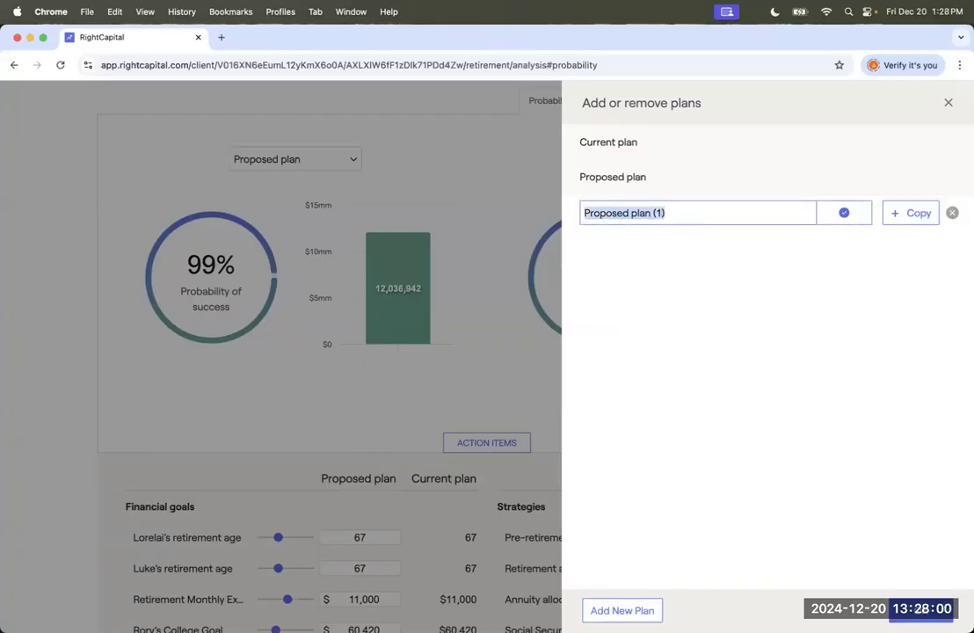
{"action": "type", "text": "Downsizing + New Business"}
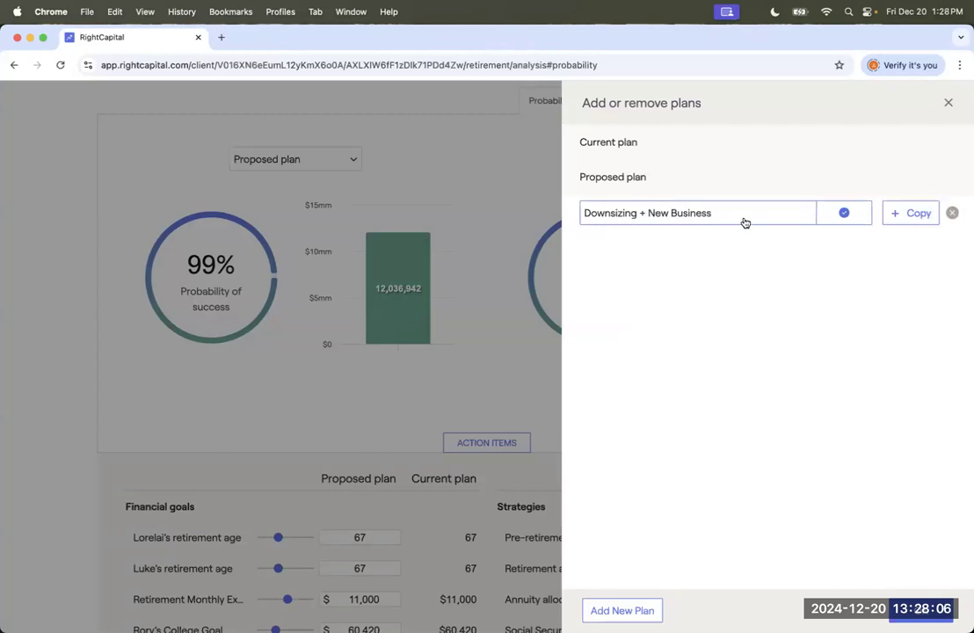
{"action": "left_click", "coordinate": [842, 215]}
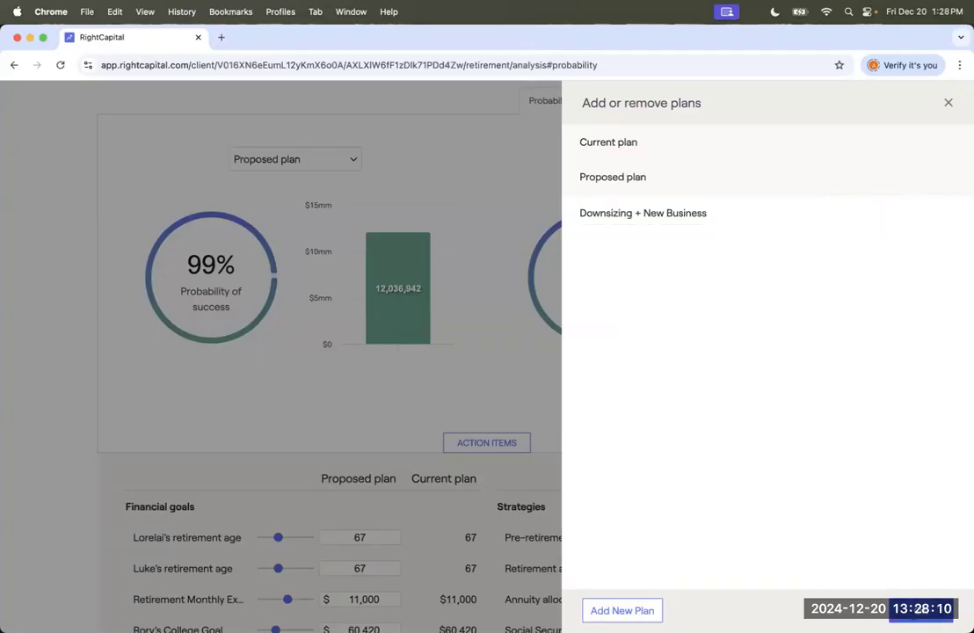
{"action": "left_click", "coordinate": [920, 611]}
Step: Show the Downsizing + New Business plan beside the current plan and review its action items
{"action": "scroll", "coordinate": [681, 490], "scroll_direction": "up", "scroll_amount": 2}
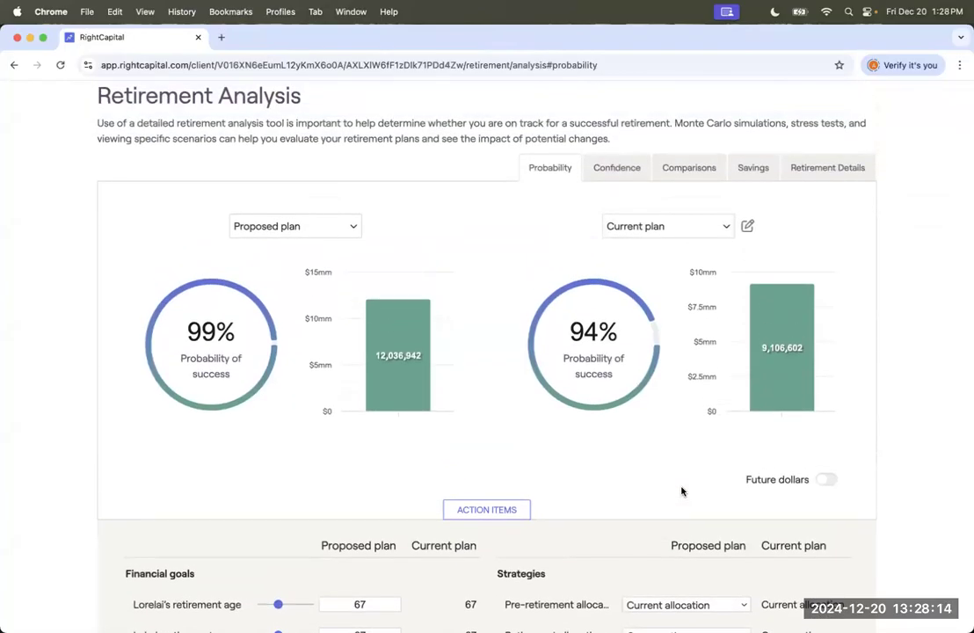
{"action": "left_click", "coordinate": [276, 226]}
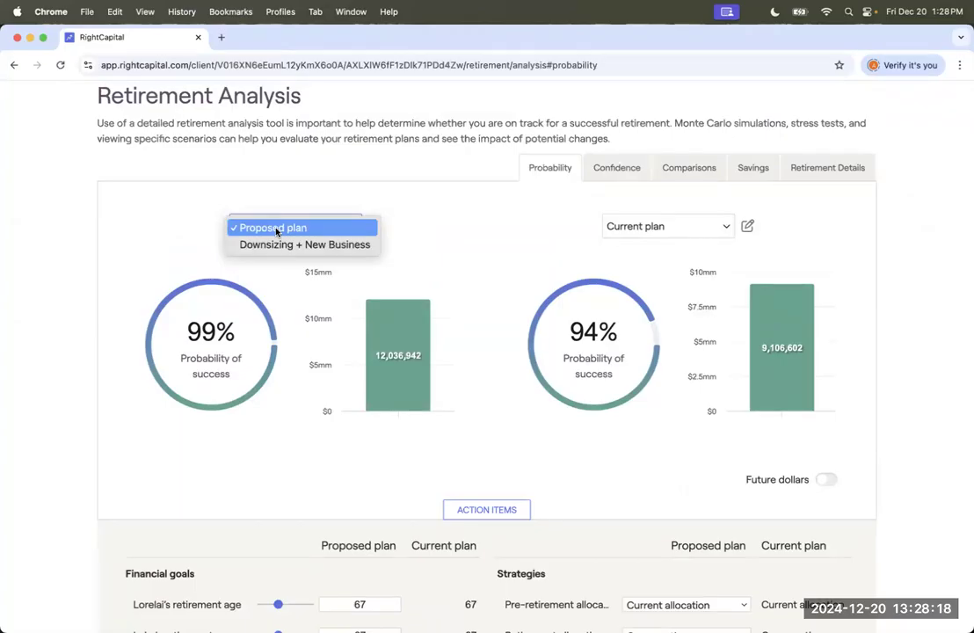
{"action": "left_click", "coordinate": [279, 246]}
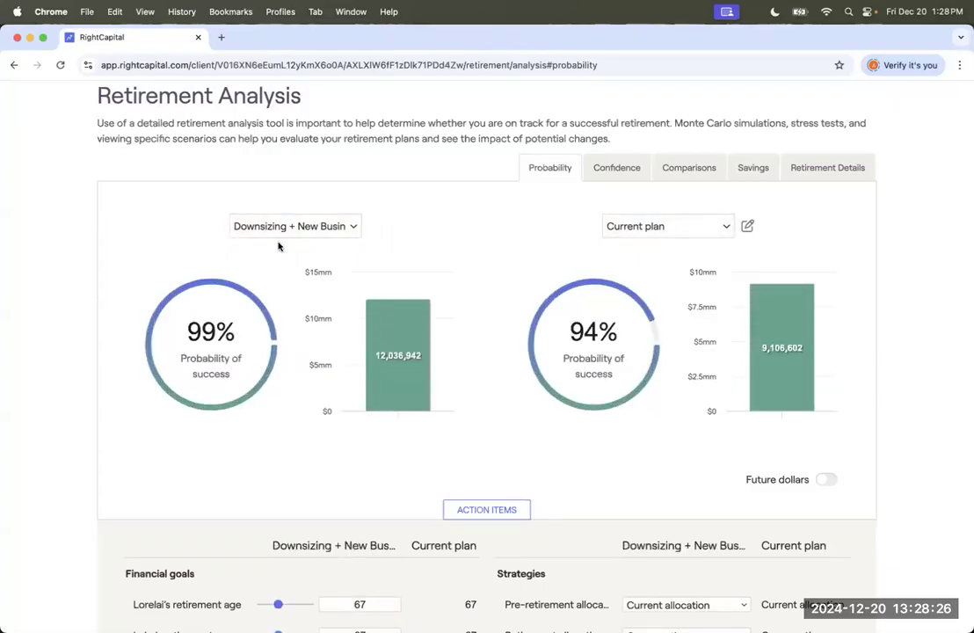
{"action": "scroll", "coordinate": [277, 246], "scroll_direction": "down", "scroll_amount": 10}
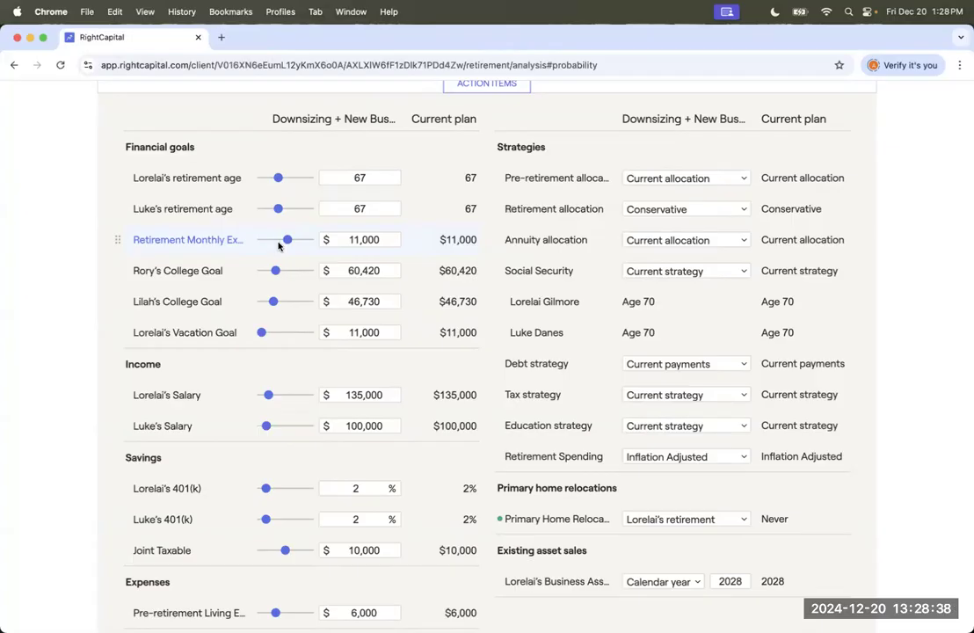
{"action": "scroll", "coordinate": [351, 316], "scroll_direction": "down", "scroll_amount": 3}
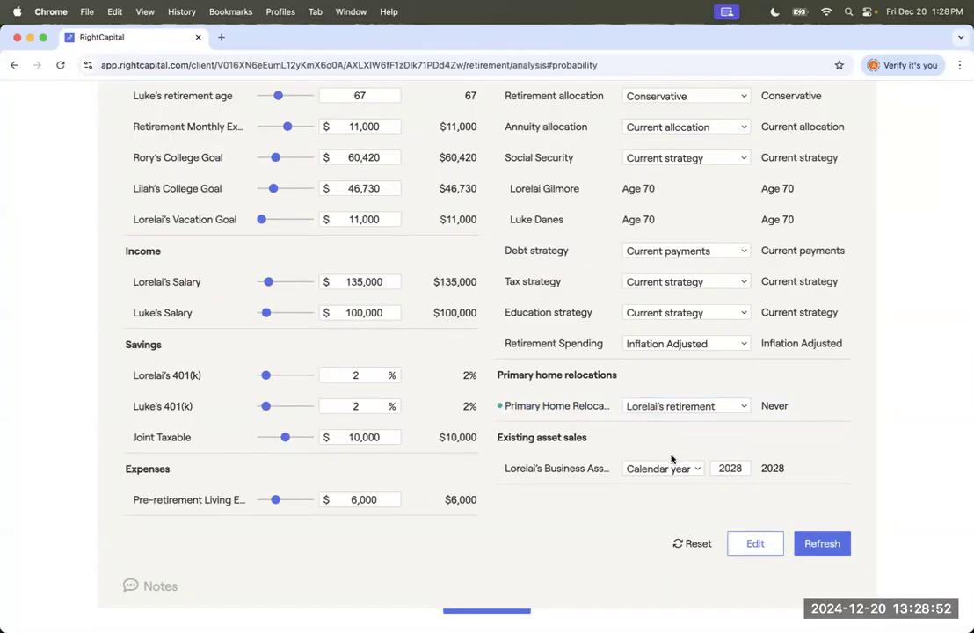
Step: Add a new Business Purchase goal to the plan's action items
{"action": "left_click", "coordinate": [752, 551]}
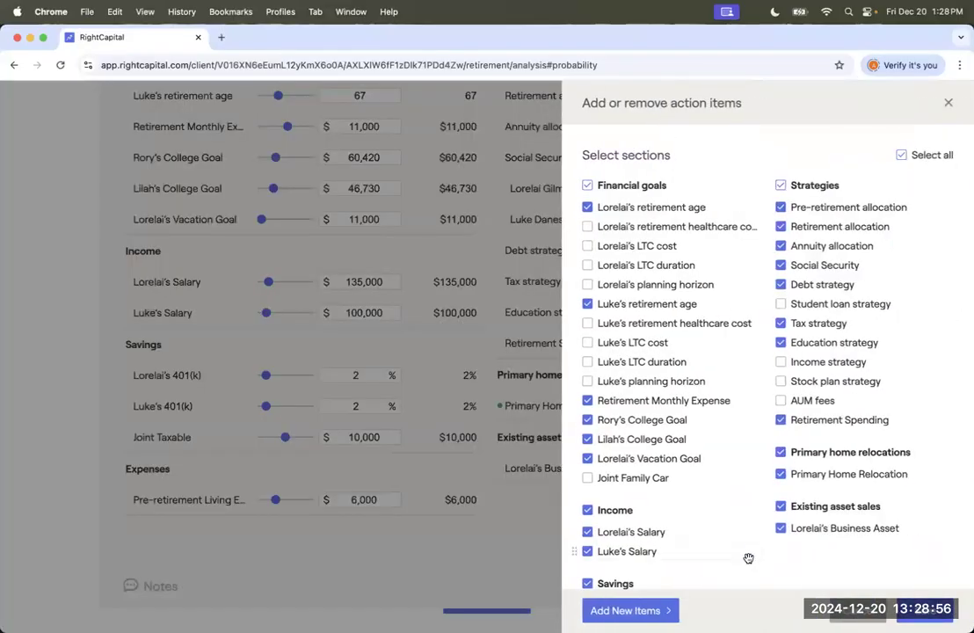
{"action": "left_click", "coordinate": [651, 616]}
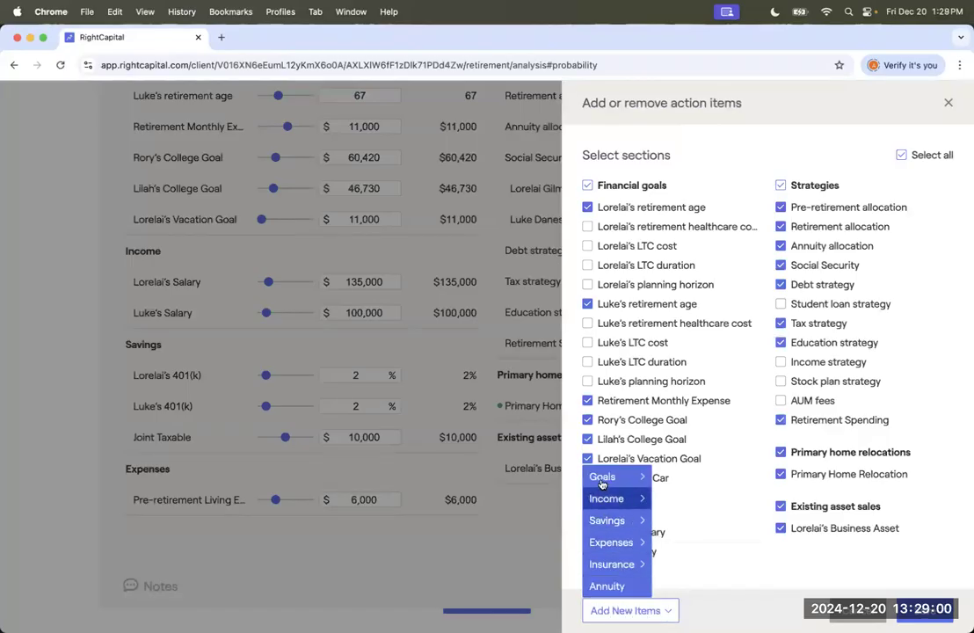
{"action": "mouse_move", "coordinate": [603, 481]}
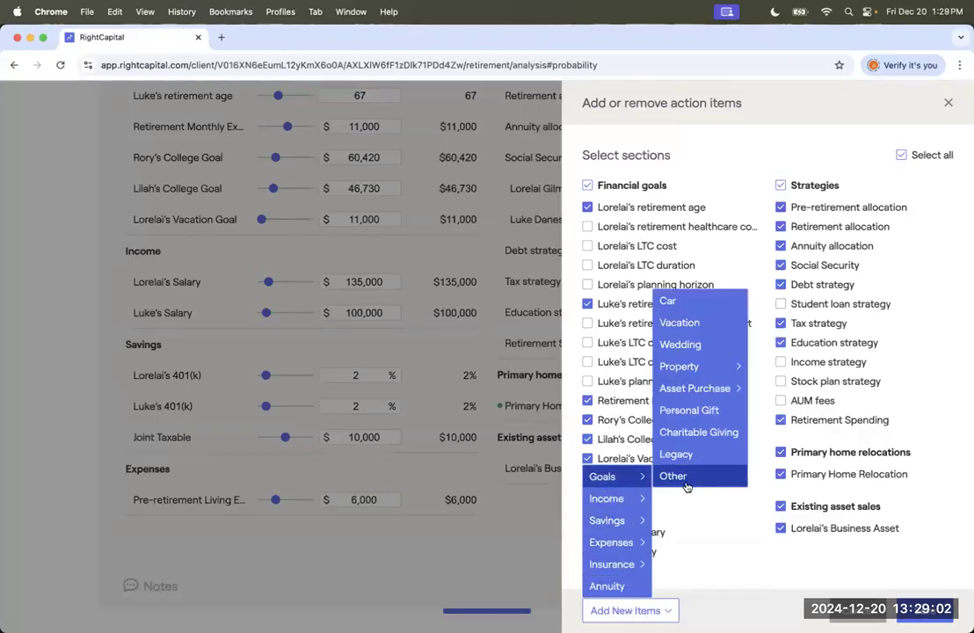
{"action": "mouse_move", "coordinate": [701, 391]}
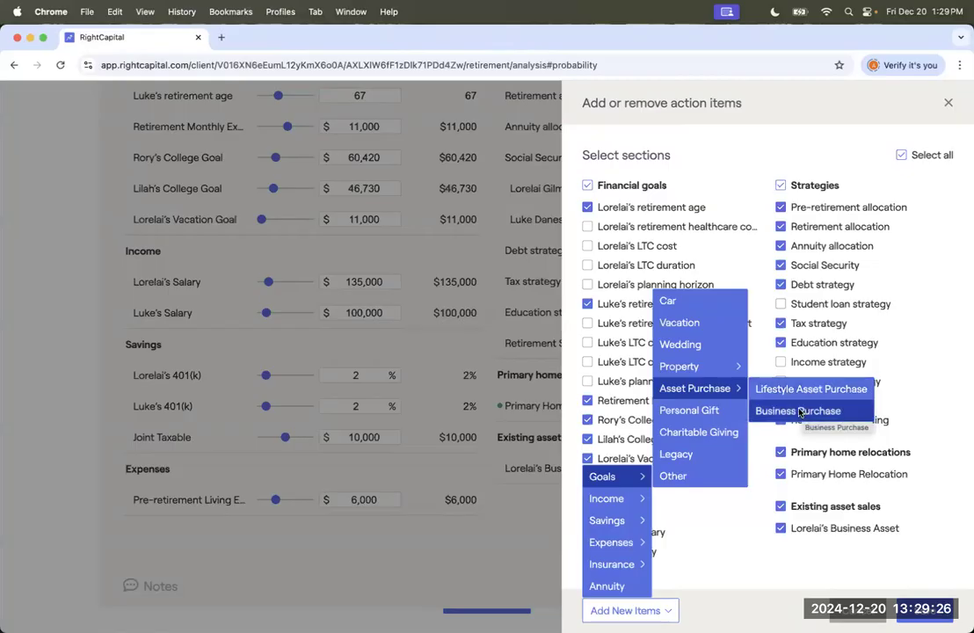
{"action": "left_click", "coordinate": [799, 412]}
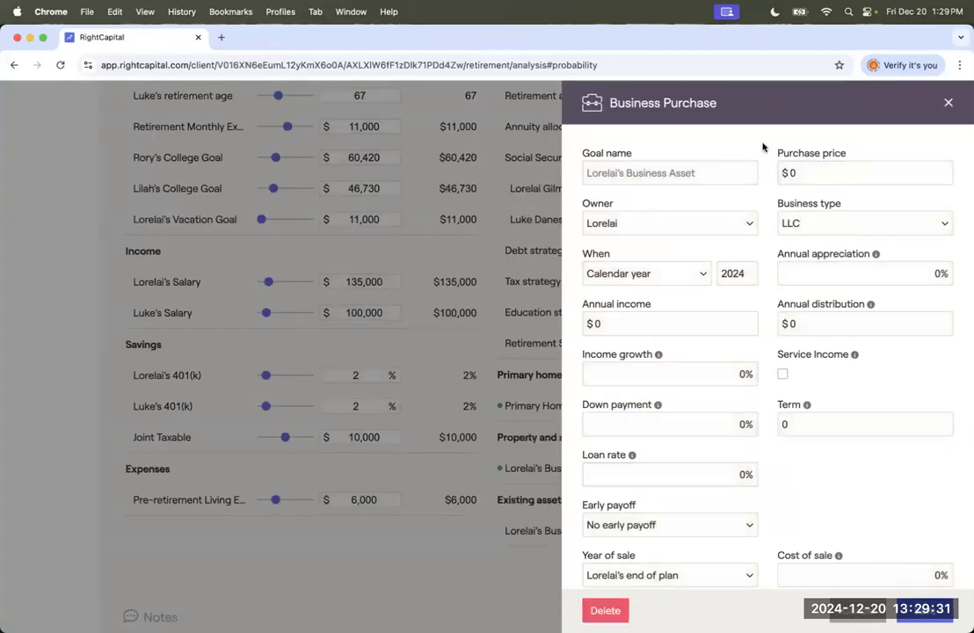
Step: Name the business purchase goal Business 2.0 and set its purchase price to $200,000
{"action": "left_click", "coordinate": [704, 173]}
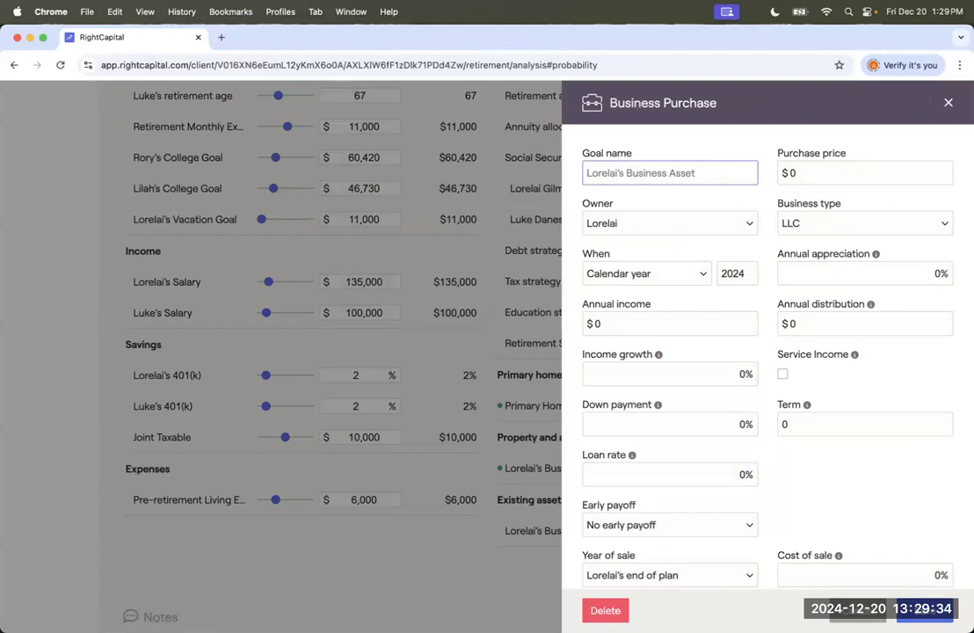
{"action": "type", "text": "Business 2.0"}
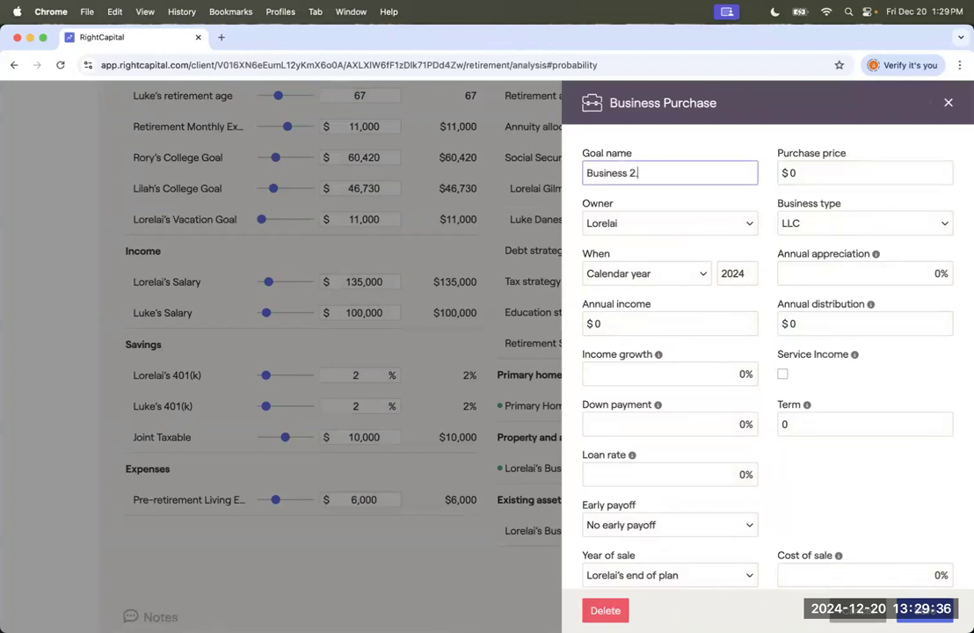
{"action": "left_click", "coordinate": [889, 175]}
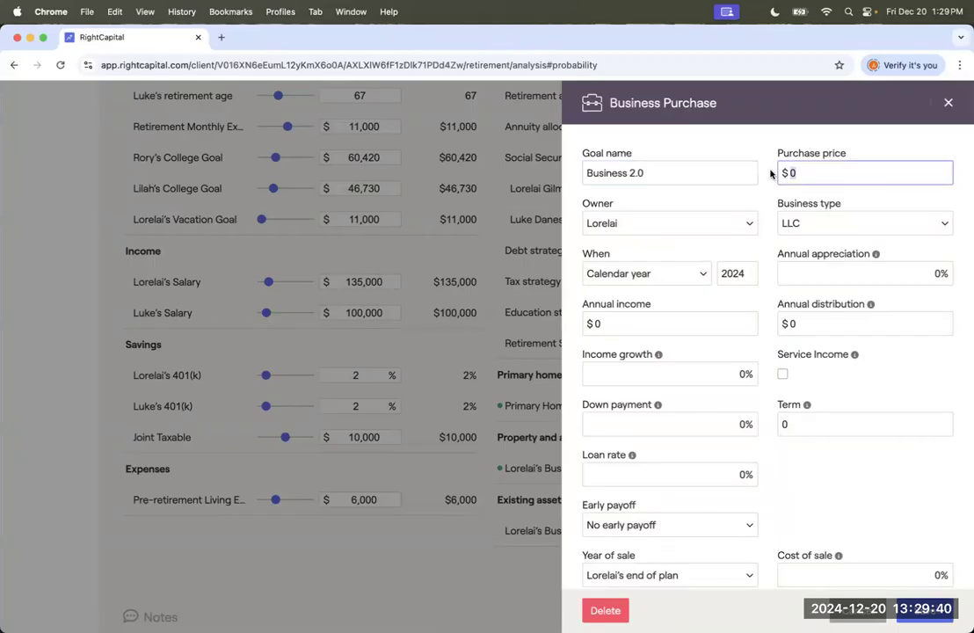
{"action": "type", "text": "200,000"}
Step: Check the owner and business type options for Business 2.0, keeping the preset owner and LLC
{"action": "left_click", "coordinate": [696, 224]}
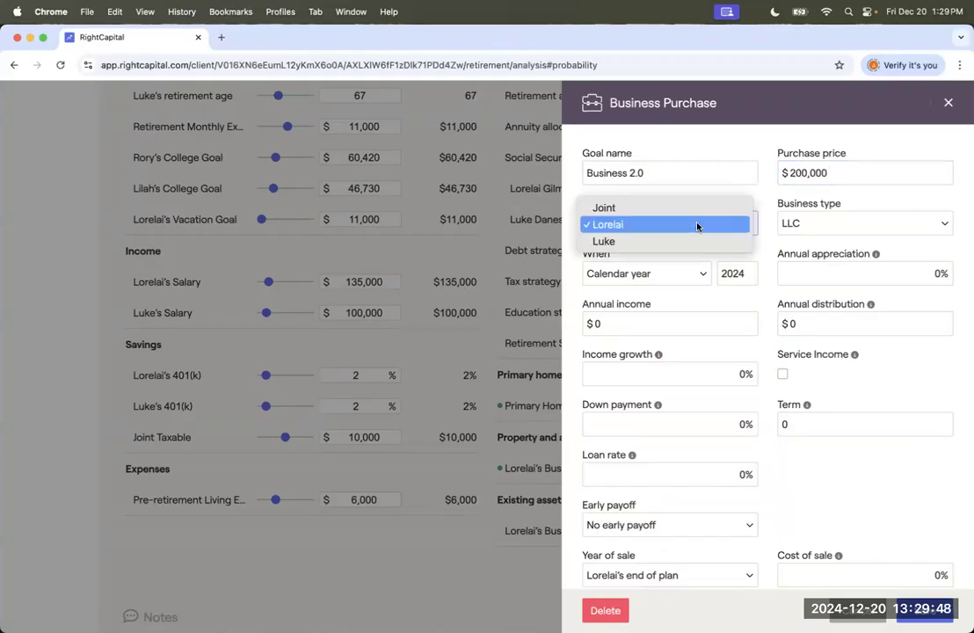
{"action": "left_click", "coordinate": [816, 206]}
{"action": "left_click", "coordinate": [816, 222]}
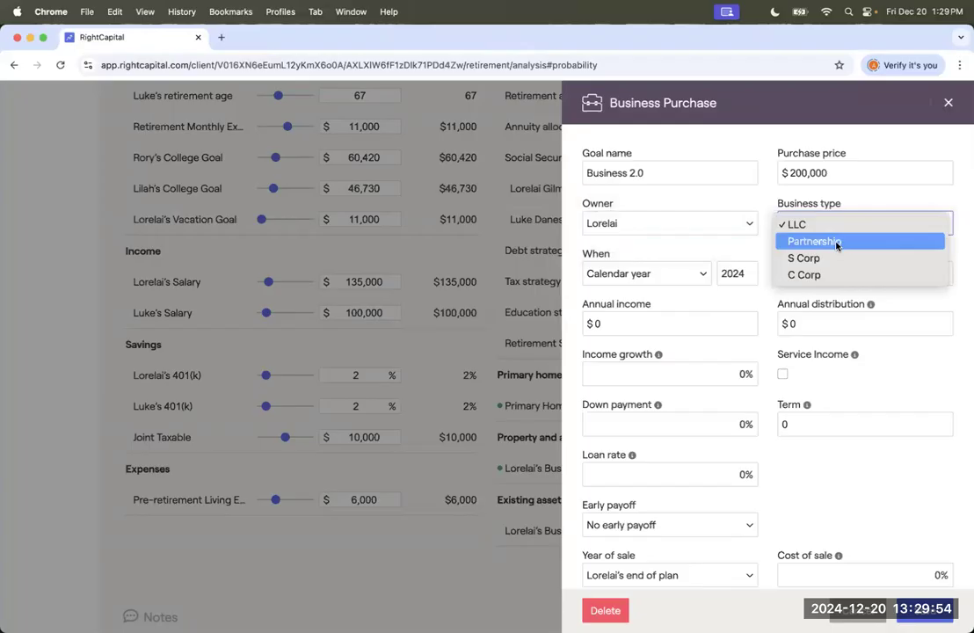
{"action": "left_click", "coordinate": [714, 252]}
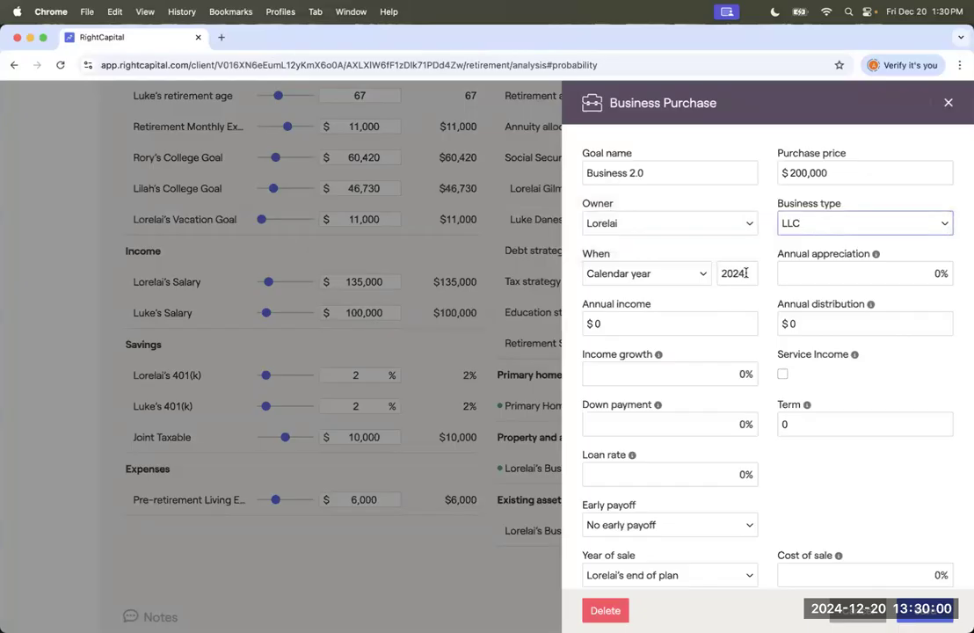
Step: Schedule the Business 2.0 purchase for calendar year 2029 and set its annual appreciation to 15%
{"action": "left_click", "coordinate": [696, 275]}
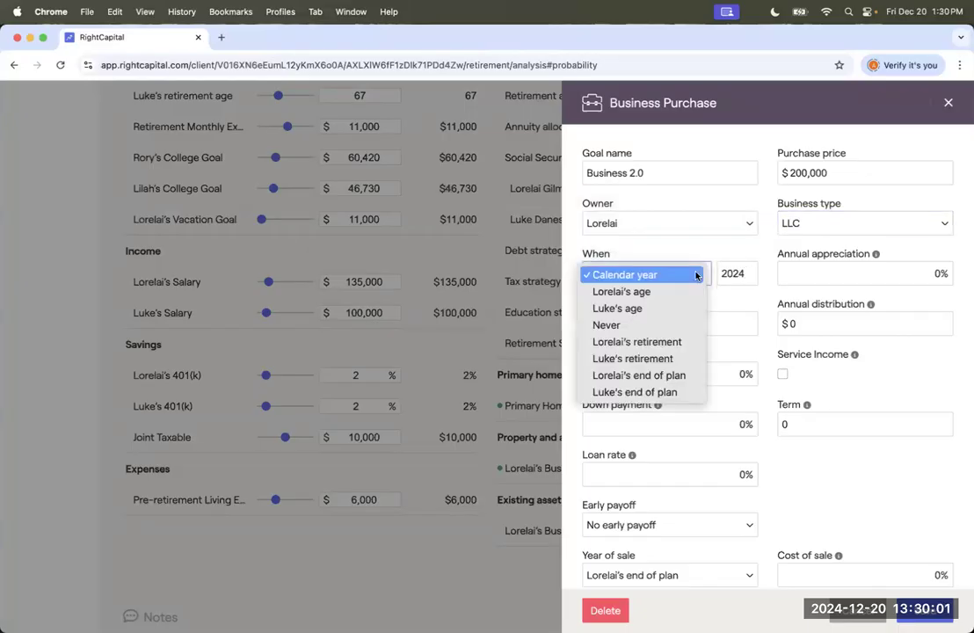
{"action": "left_click", "coordinate": [744, 274]}
{"action": "key", "text": "BackSpace"}
{"action": "type", "text": "9"}
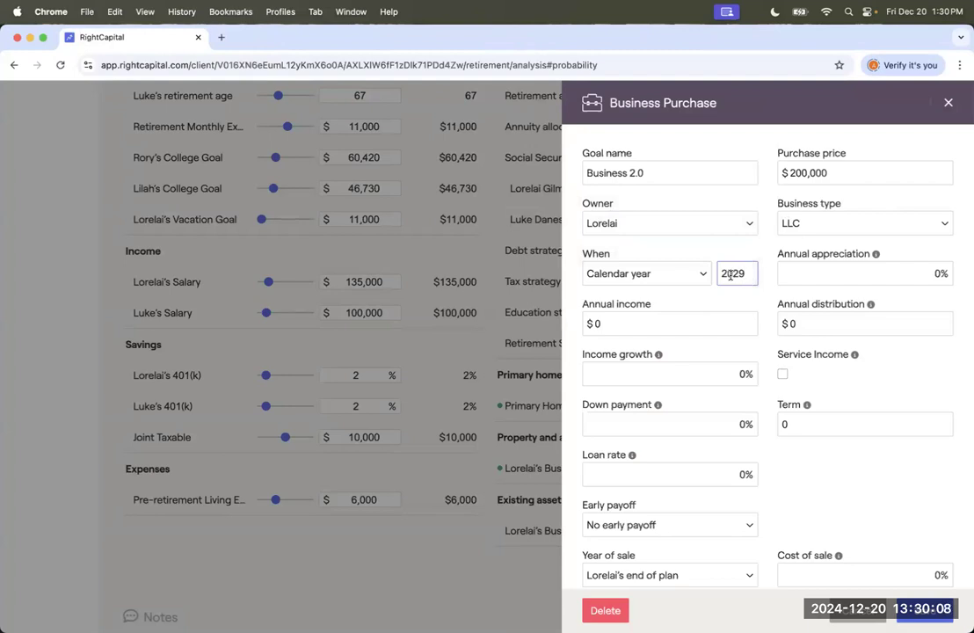
{"action": "left_click", "coordinate": [690, 275]}
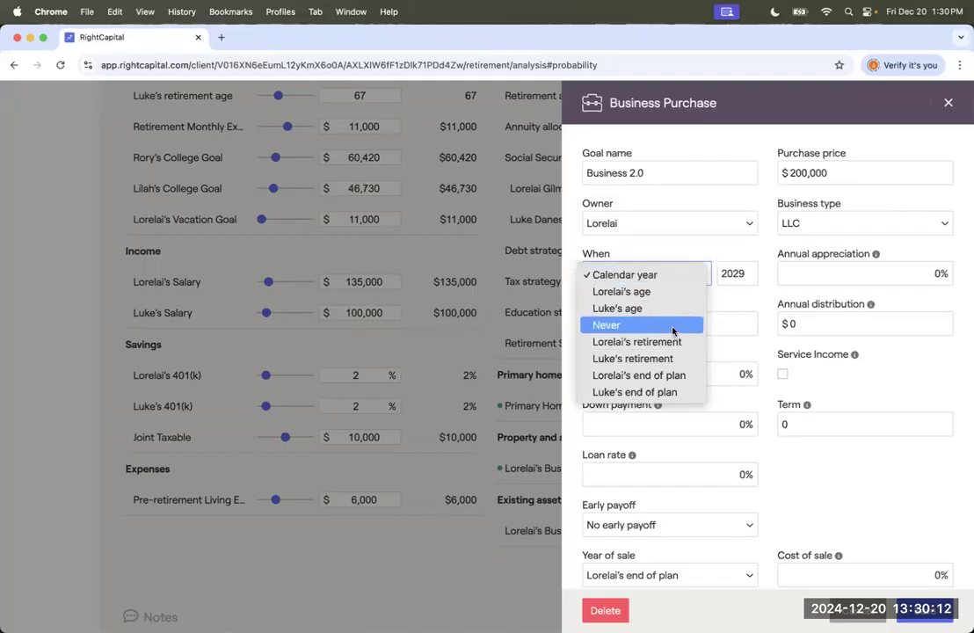
{"action": "left_click", "coordinate": [826, 262]}
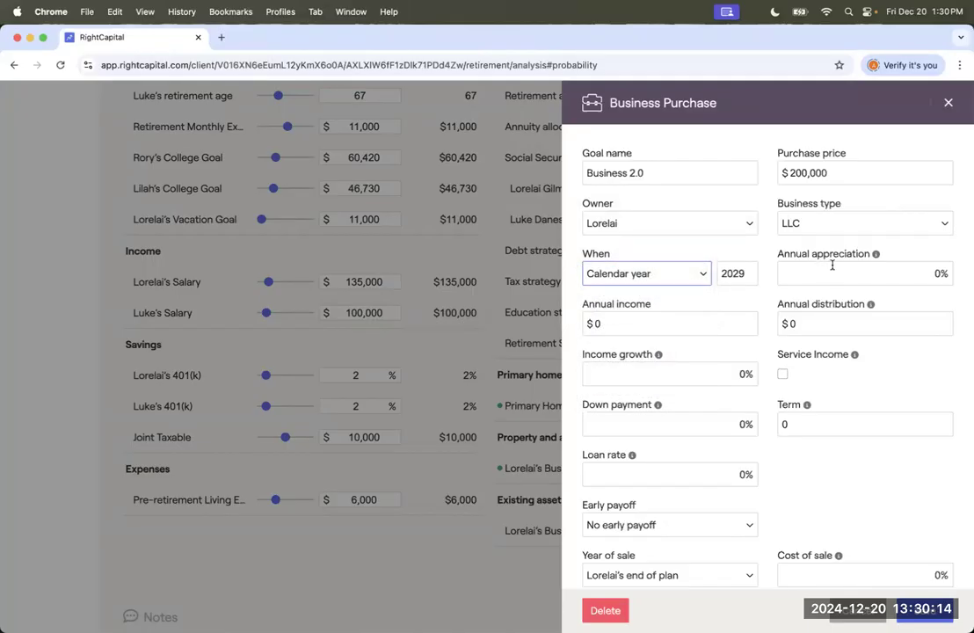
{"action": "left_click", "coordinate": [929, 271]}
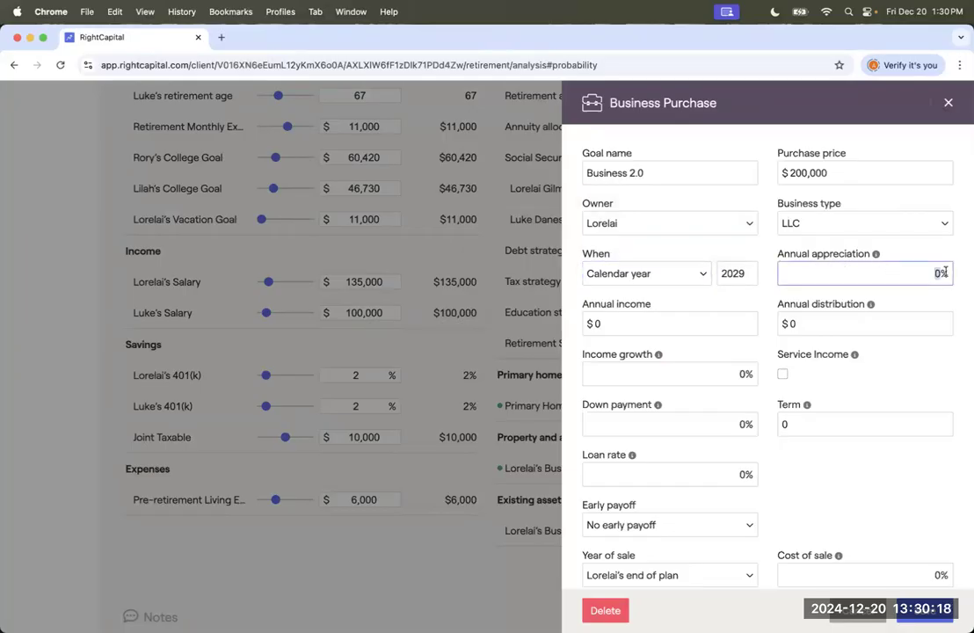
{"action": "type", "text": "15"}
Step: Set the annual income and annual distribution of Business 2.0 to $20,000 each, with income growth of 6%
{"action": "left_click", "coordinate": [682, 326]}
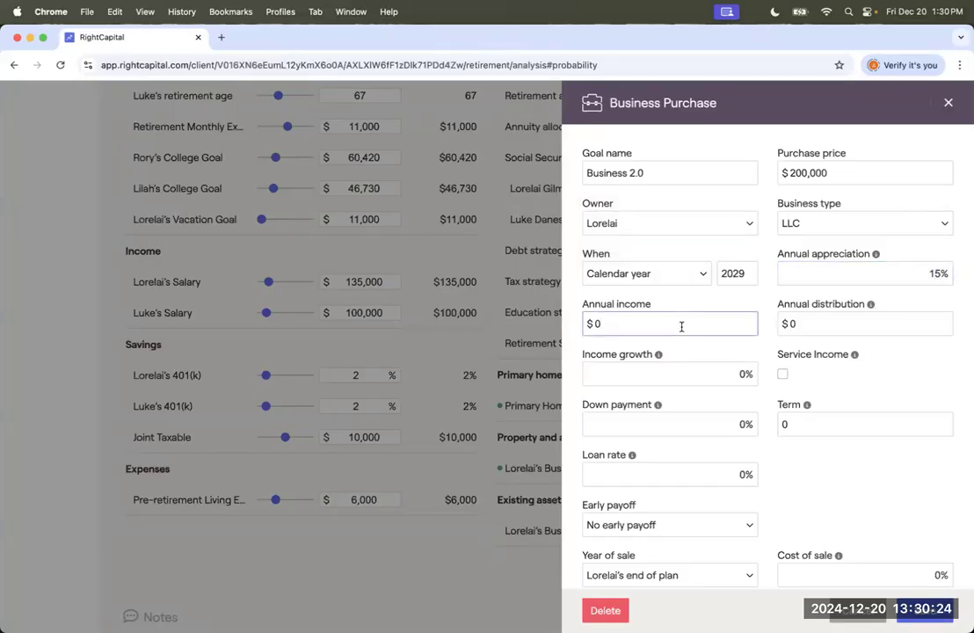
{"action": "left_click", "coordinate": [810, 325]}
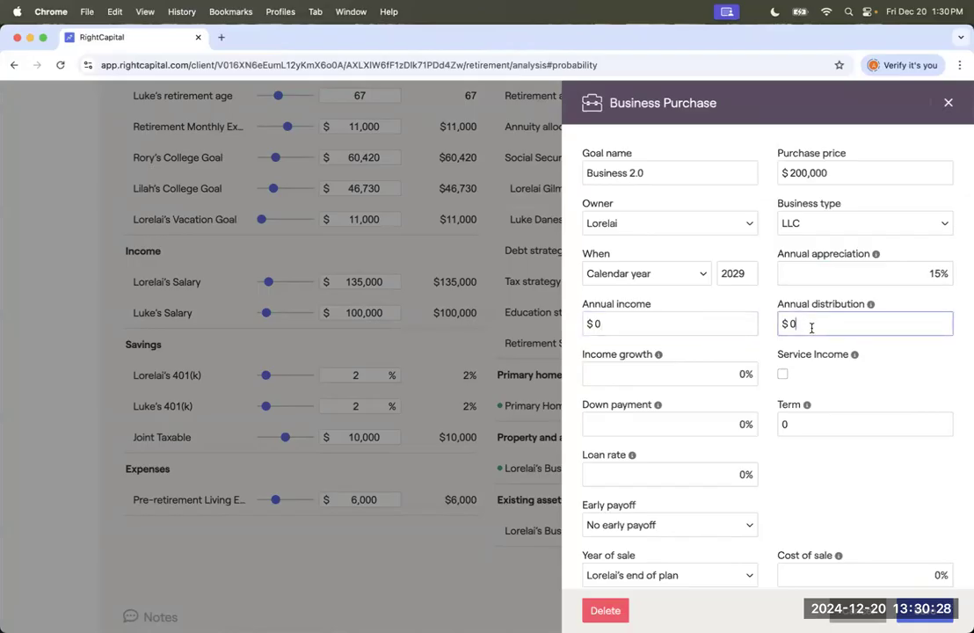
{"action": "mouse_move", "coordinate": [870, 306]}
{"action": "left_click", "coordinate": [593, 323]}
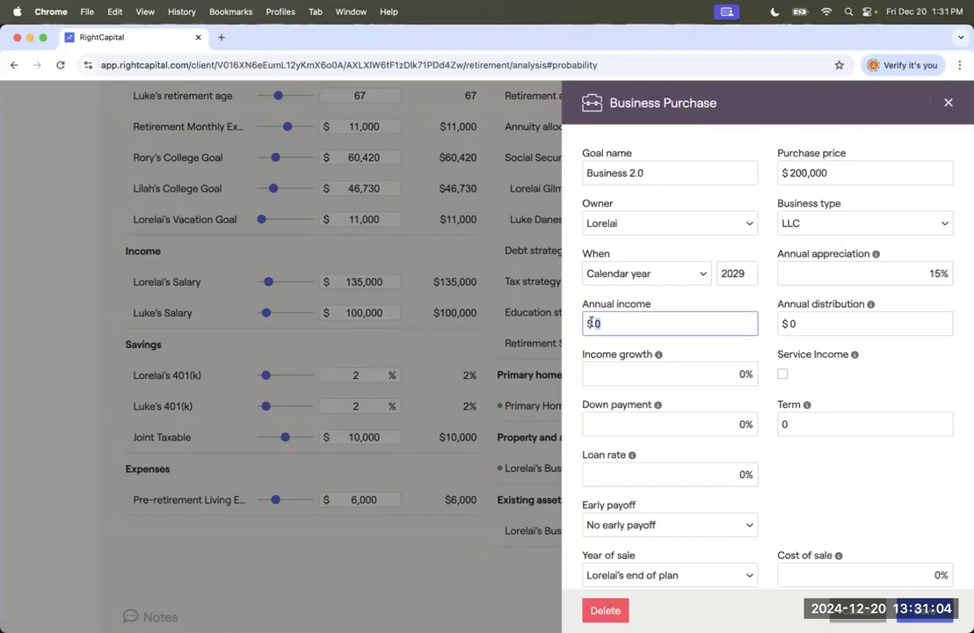
{"action": "left_click", "coordinate": [814, 319]}
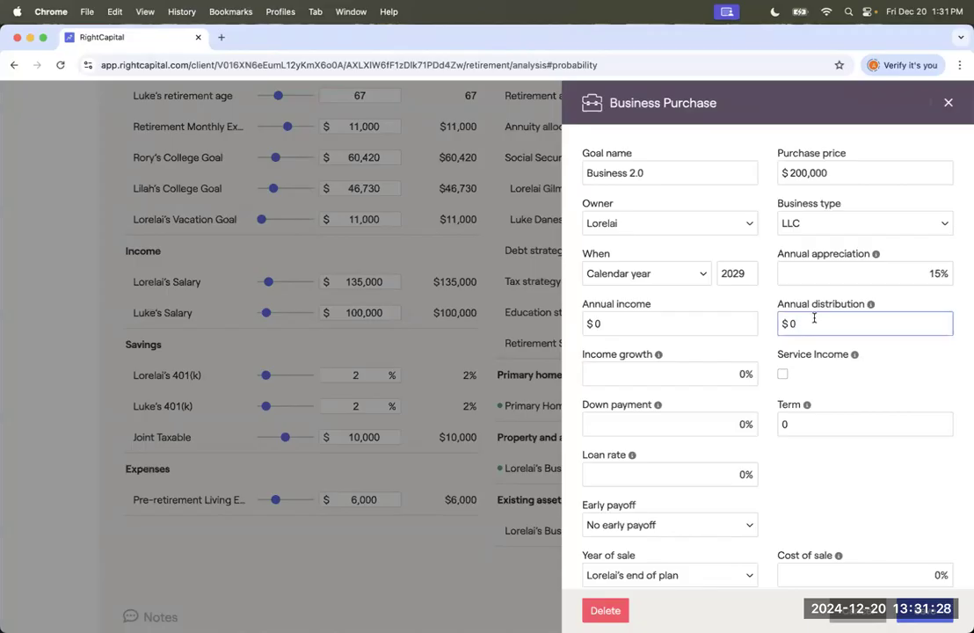
{"action": "left_click", "coordinate": [582, 322]}
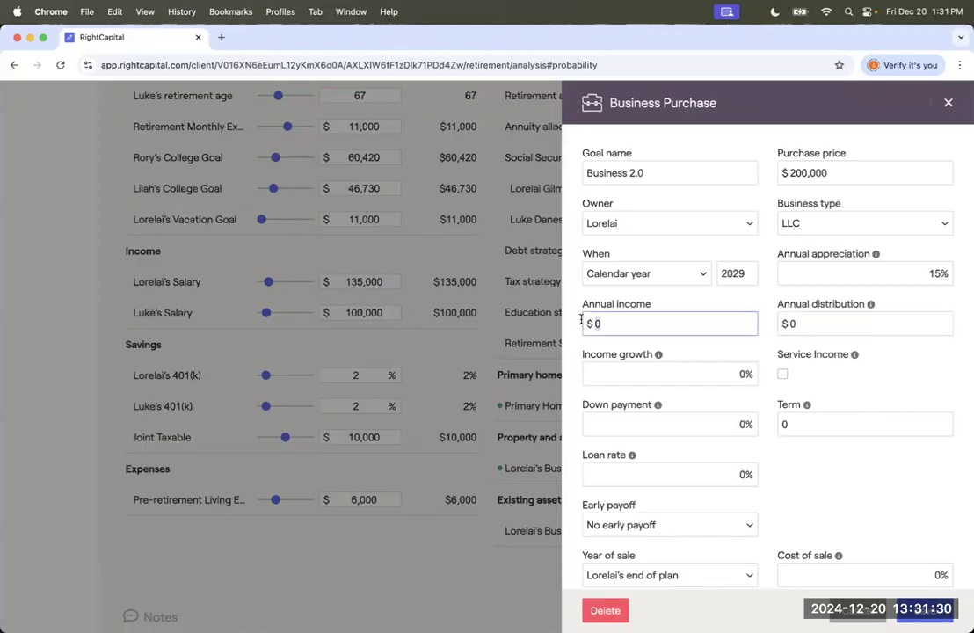
{"action": "type", "text": "20000"}
{"action": "key", "text": "Tab"}
{"action": "type", "text": "20000"}
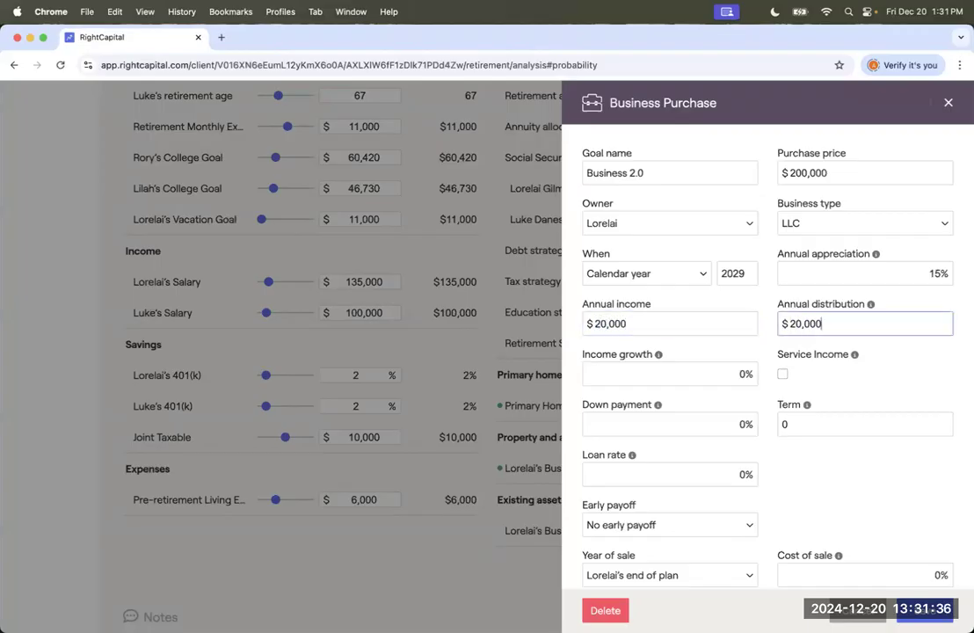
{"action": "left_click", "coordinate": [754, 374]}
{"action": "type", "text": "6"}
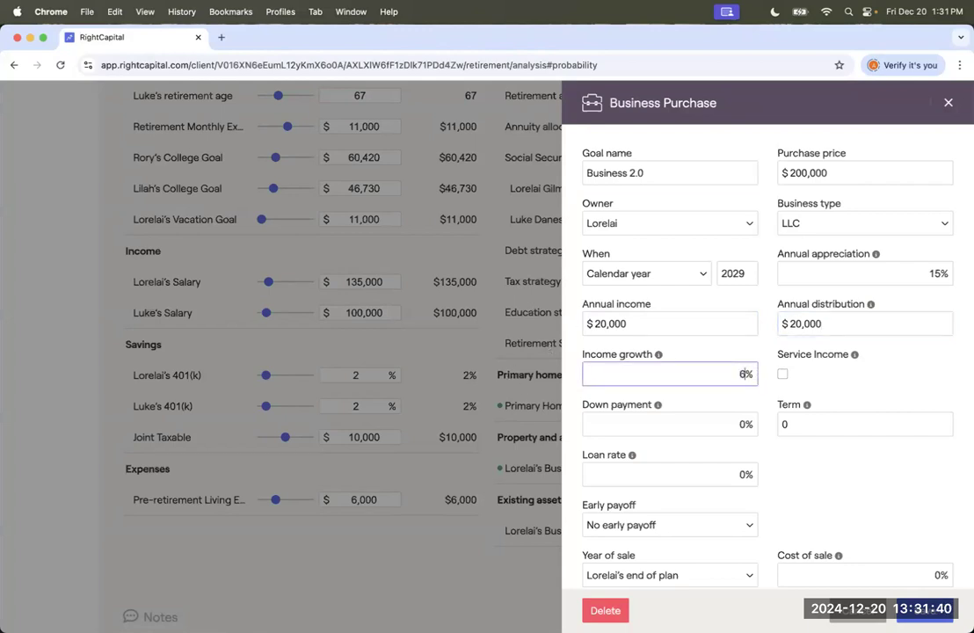
Step: Set the down payment for the Business 2.0 purchase to 100%
{"action": "scroll", "coordinate": [776, 363], "scroll_direction": "down", "scroll_amount": 2}
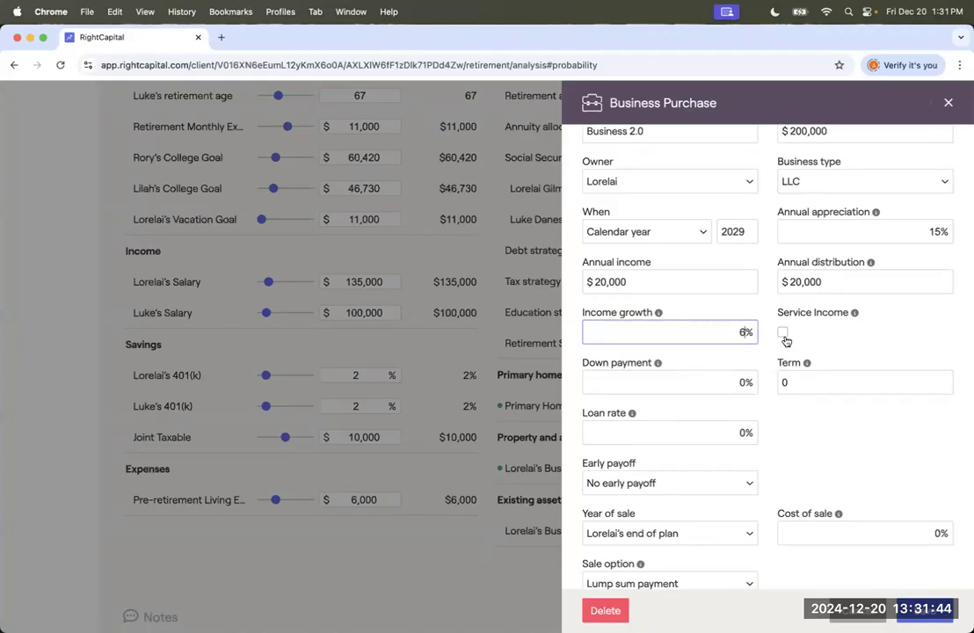
{"action": "scroll", "coordinate": [738, 369], "scroll_direction": "down", "scroll_amount": 2}
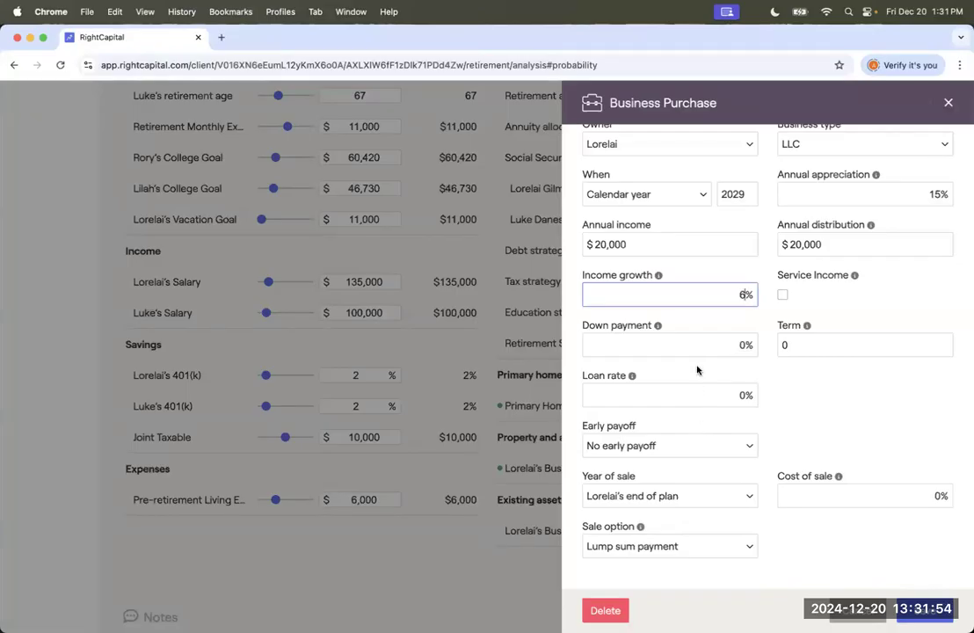
{"action": "left_click", "coordinate": [697, 347]}
{"action": "type", "text": "10"}
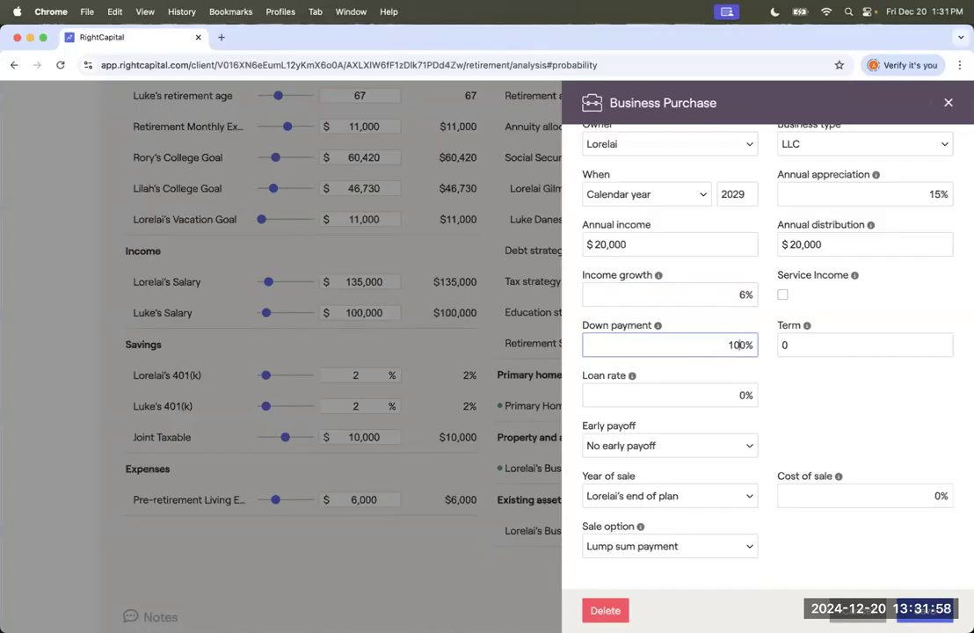
Step: Set the year of sale of Business 2.0 to after 5 years, keeping the cost of sale at 0%
{"action": "left_click", "coordinate": [630, 498]}
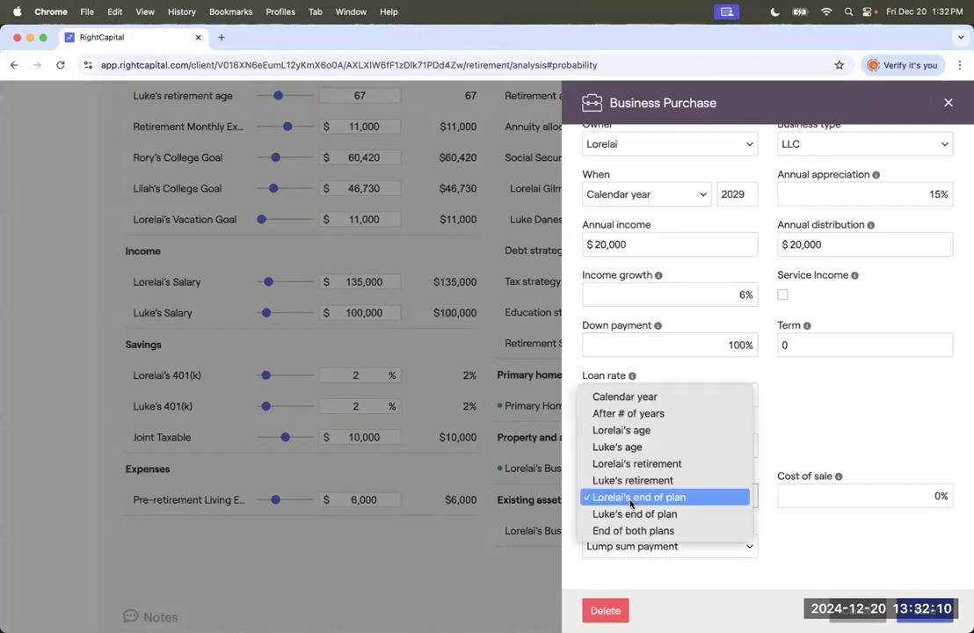
{"action": "left_click", "coordinate": [655, 422]}
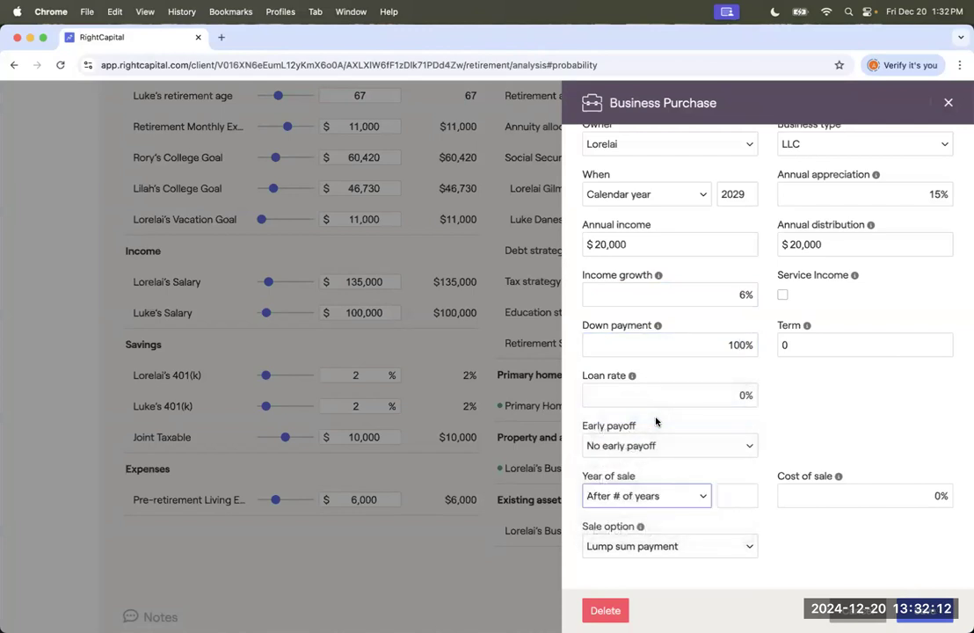
{"action": "left_click", "coordinate": [732, 495]}
{"action": "type", "text": "5"}
{"action": "left_click", "coordinate": [939, 495]}
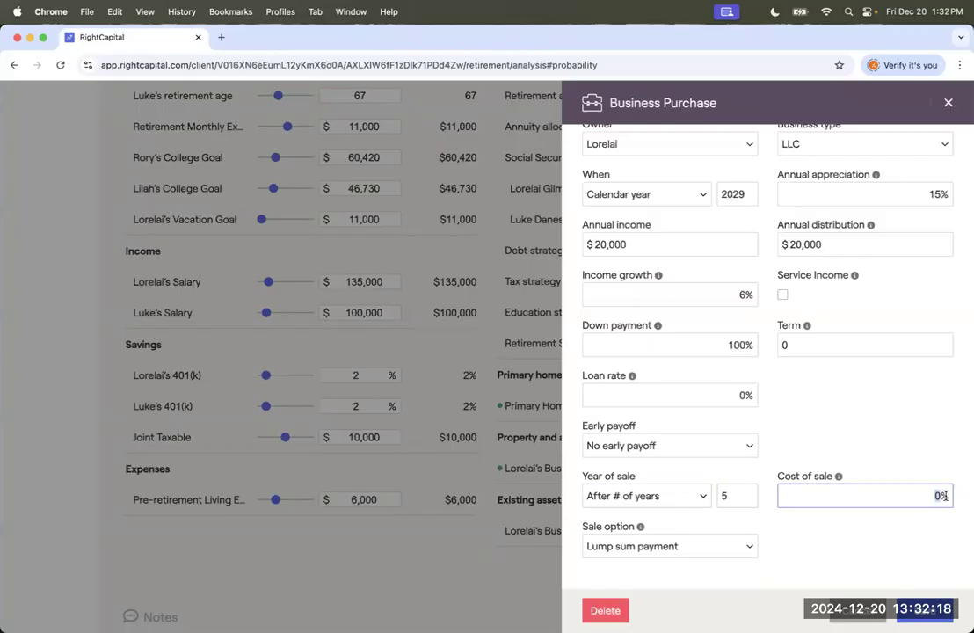
Step: Check the sale options for Business 2.0, keep Lump sum payment, and save the business purchase goal
{"action": "left_click", "coordinate": [717, 554]}
{"action": "left_click", "coordinate": [718, 549]}
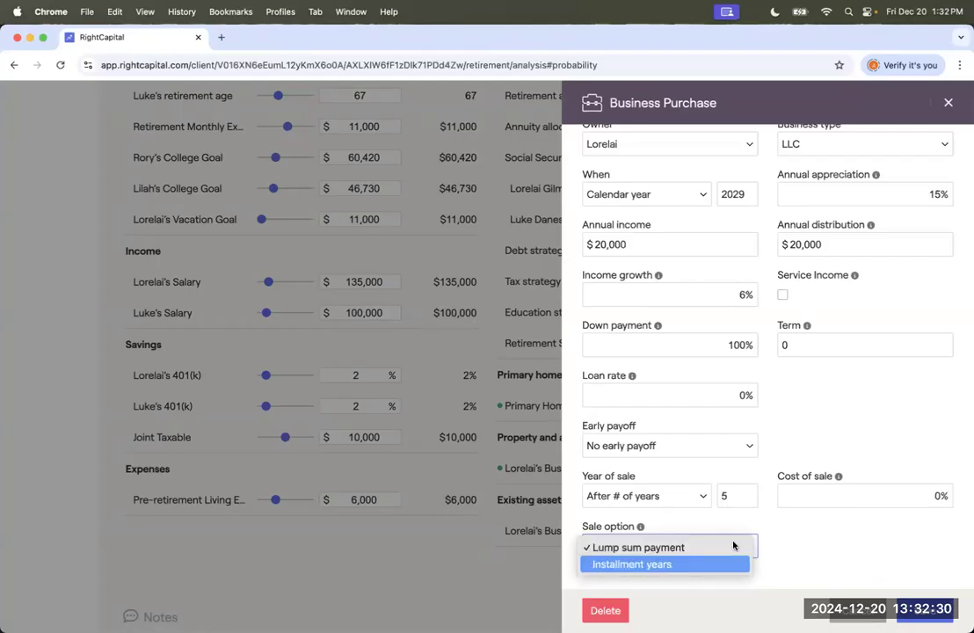
{"action": "left_click", "coordinate": [789, 459]}
{"action": "scroll", "coordinate": [787, 459], "scroll_direction": "up", "scroll_amount": 3}
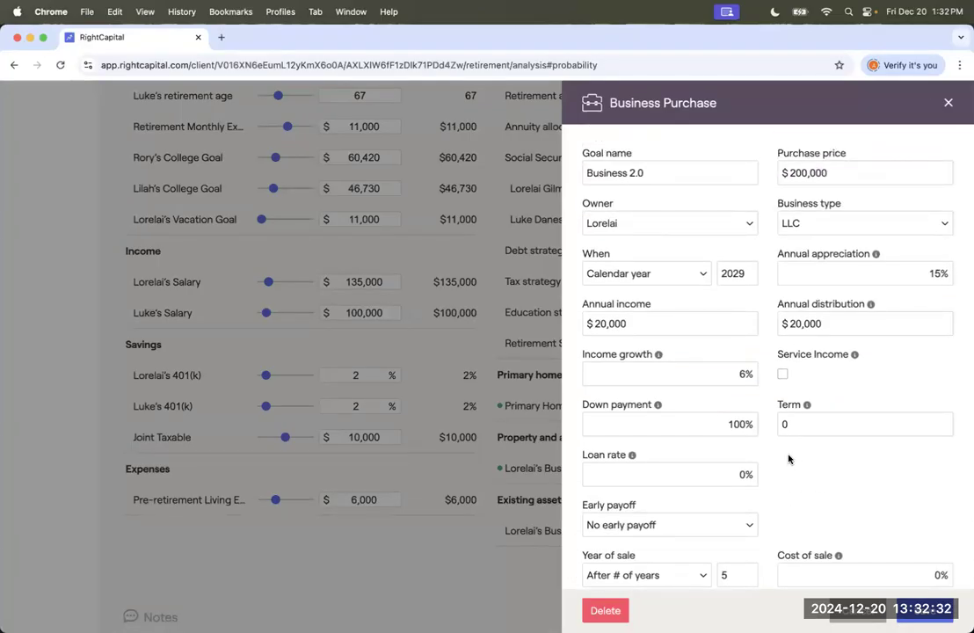
{"action": "left_click", "coordinate": [925, 612]}
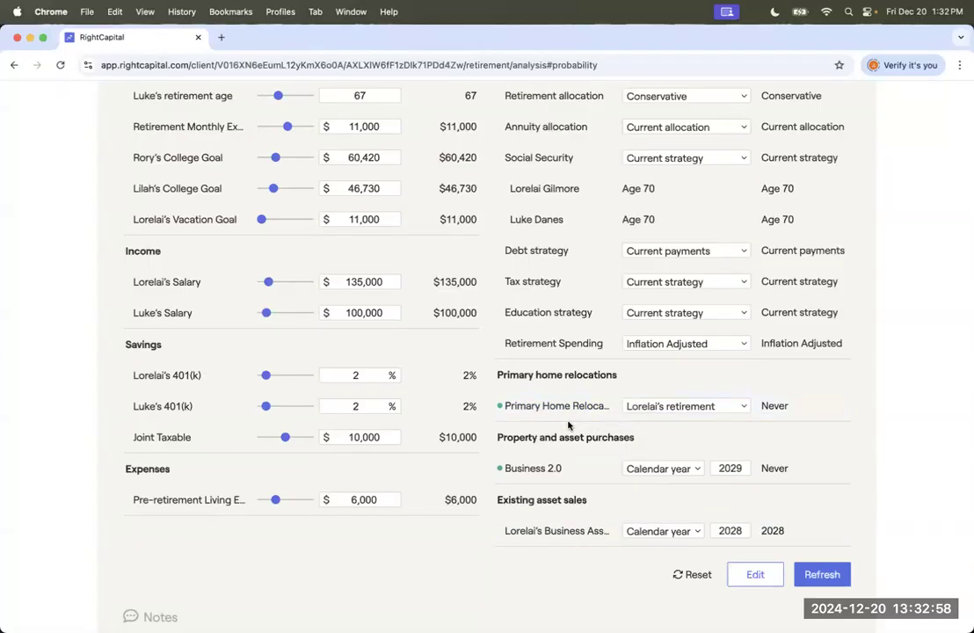
Step: Examine the probability of success of Downsizing + New Business against Current plan, and check which other plans are available for comparison
{"action": "scroll", "coordinate": [568, 425], "scroll_direction": "up", "scroll_amount": 5}
{"action": "scroll", "coordinate": [568, 425], "scroll_direction": "up", "scroll_amount": 3}
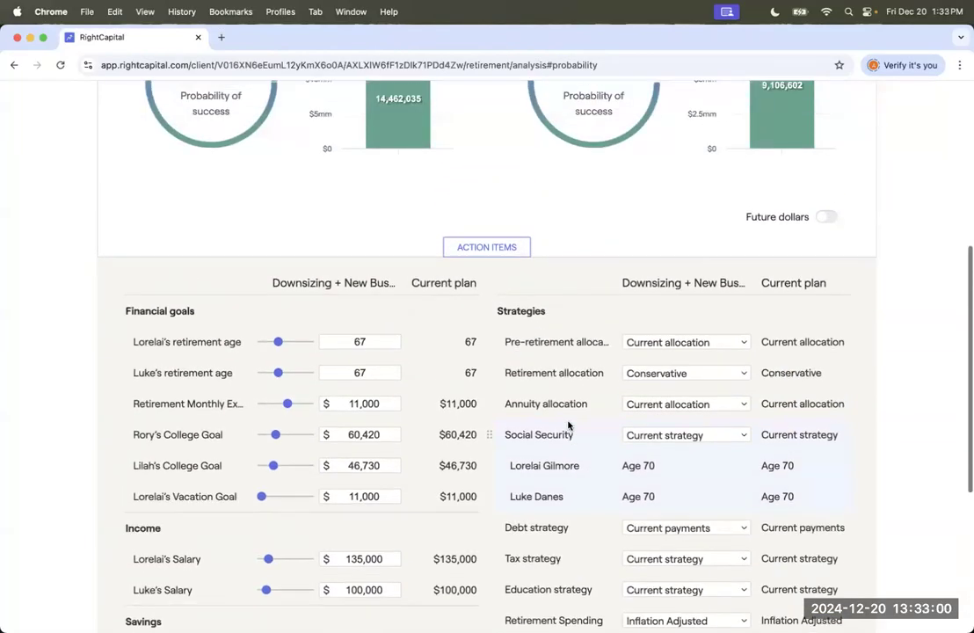
{"action": "scroll", "coordinate": [568, 425], "scroll_direction": "up", "scroll_amount": 4}
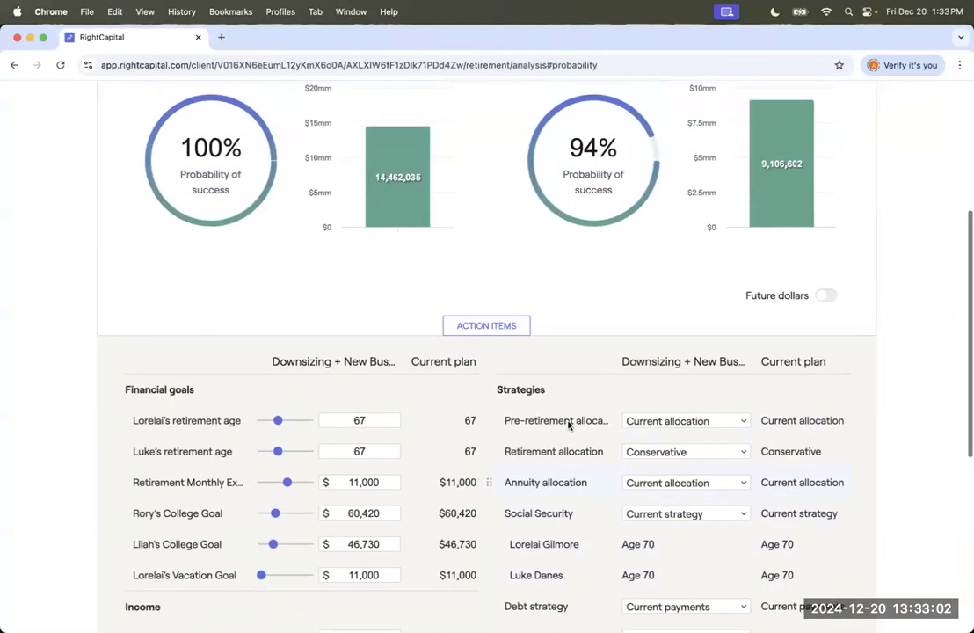
{"action": "scroll", "coordinate": [568, 426], "scroll_direction": "up", "scroll_amount": 2}
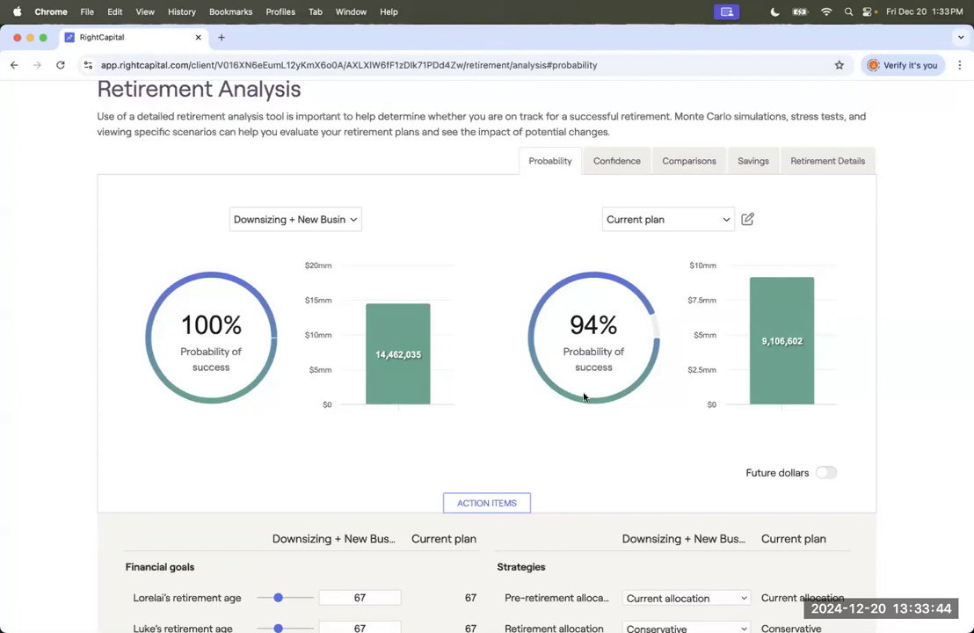
{"action": "left_click", "coordinate": [624, 217]}
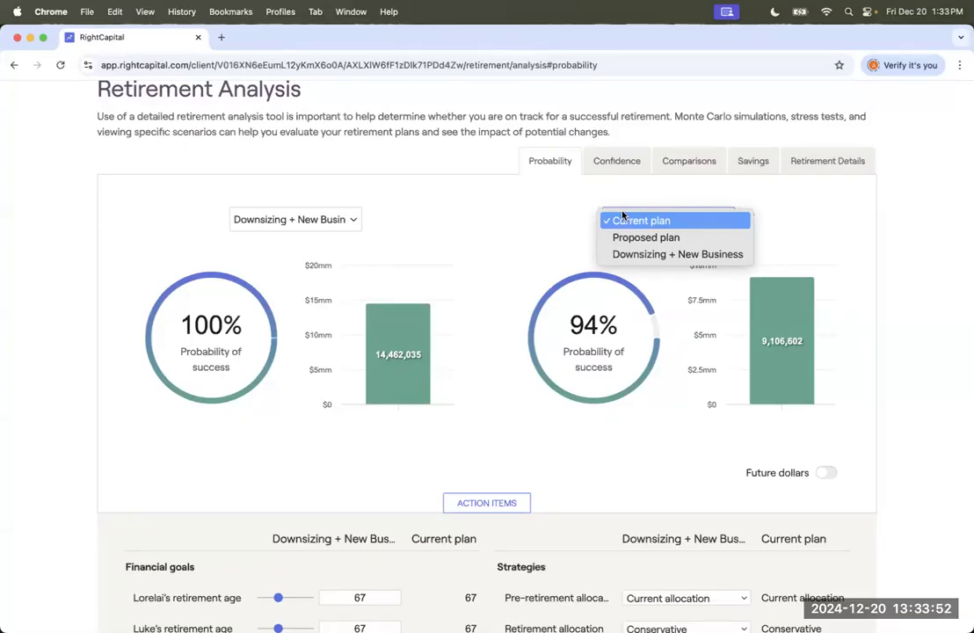
{"action": "left_click", "coordinate": [510, 235]}
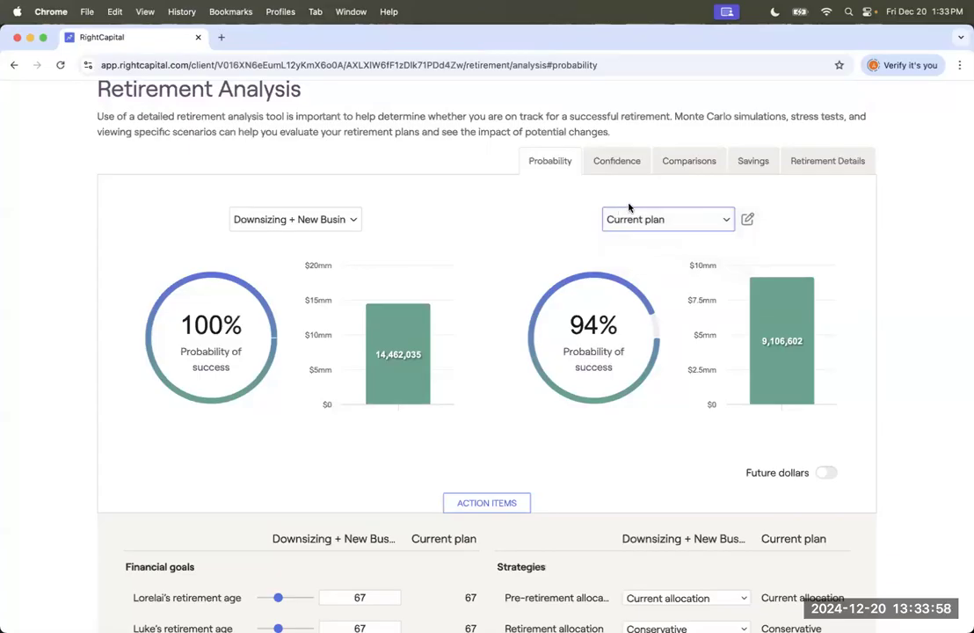
Step: Compare Downsizing + New Business with Current plan by invested assets, net worth, taxes and assets at retirement
{"action": "left_click", "coordinate": [688, 168]}
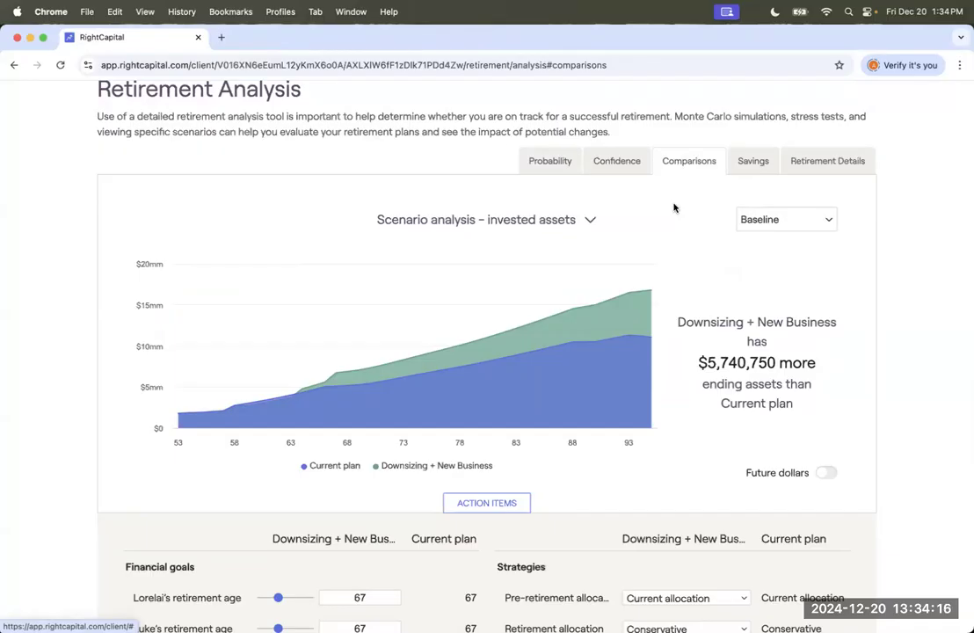
{"action": "left_click", "coordinate": [551, 220]}
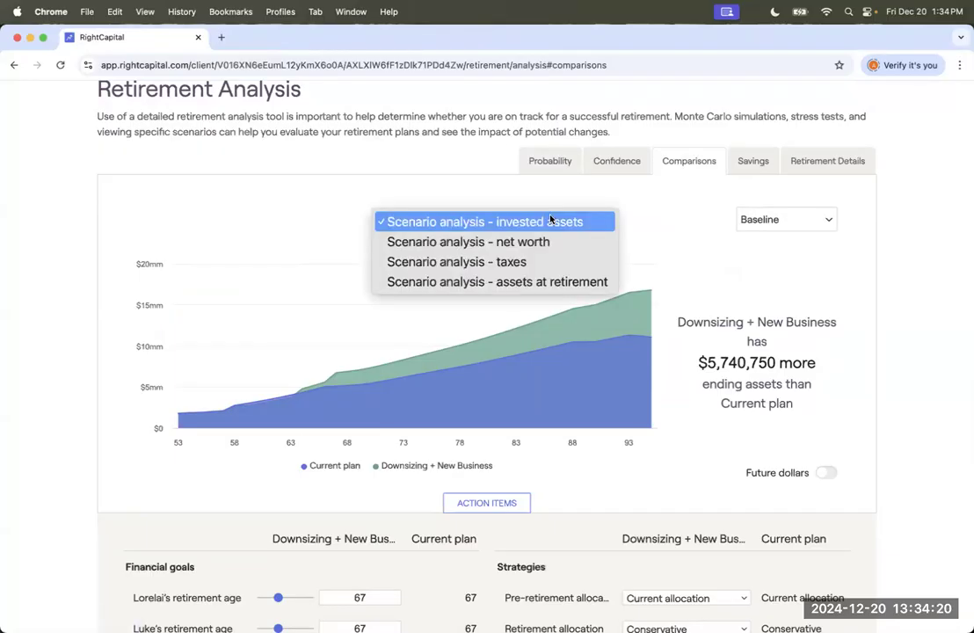
{"action": "left_click", "coordinate": [538, 243]}
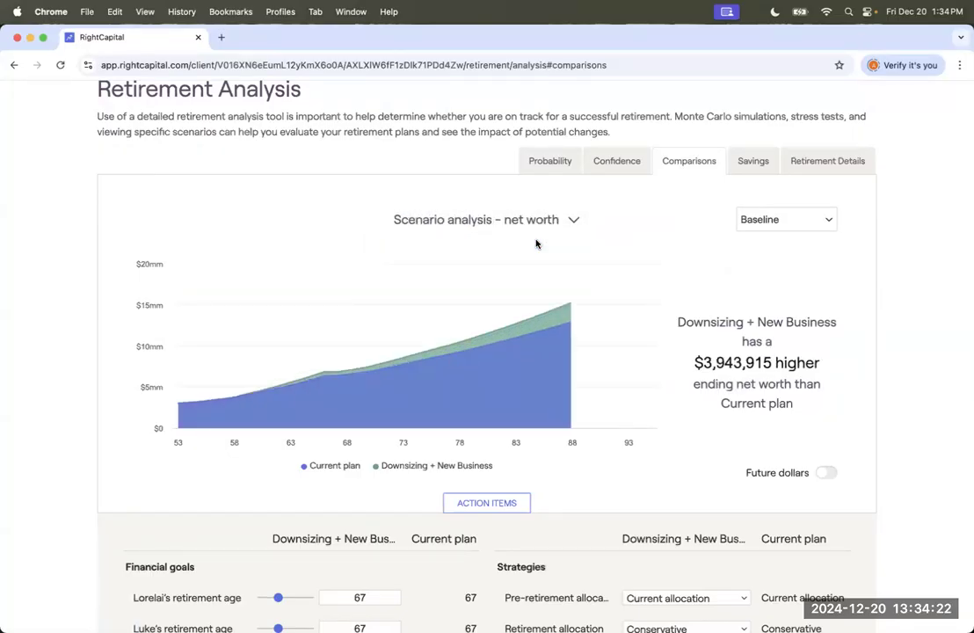
{"action": "left_click", "coordinate": [537, 233]}
{"action": "left_click", "coordinate": [535, 241]}
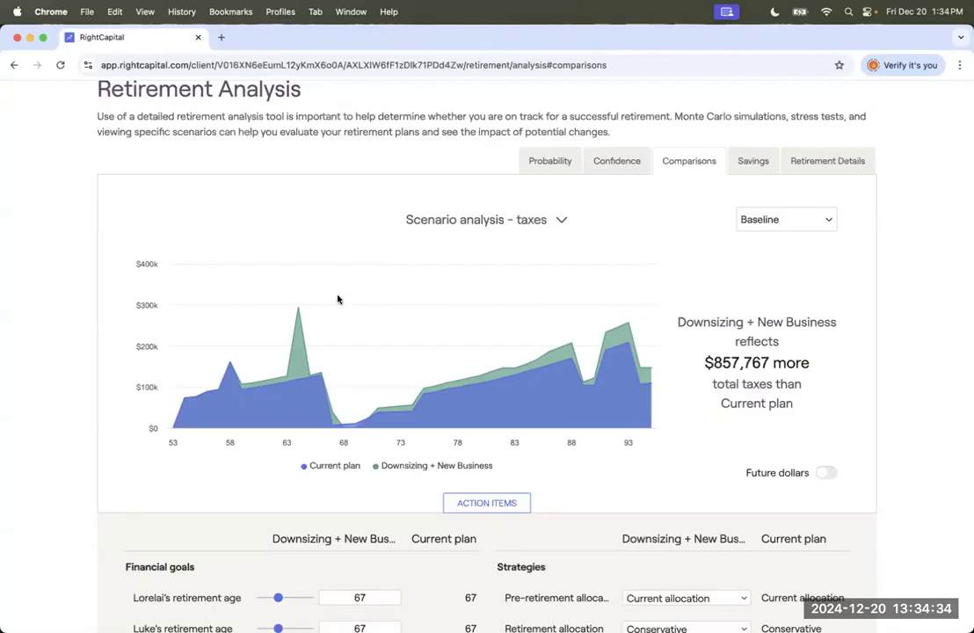
{"action": "mouse_move", "coordinate": [296, 334]}
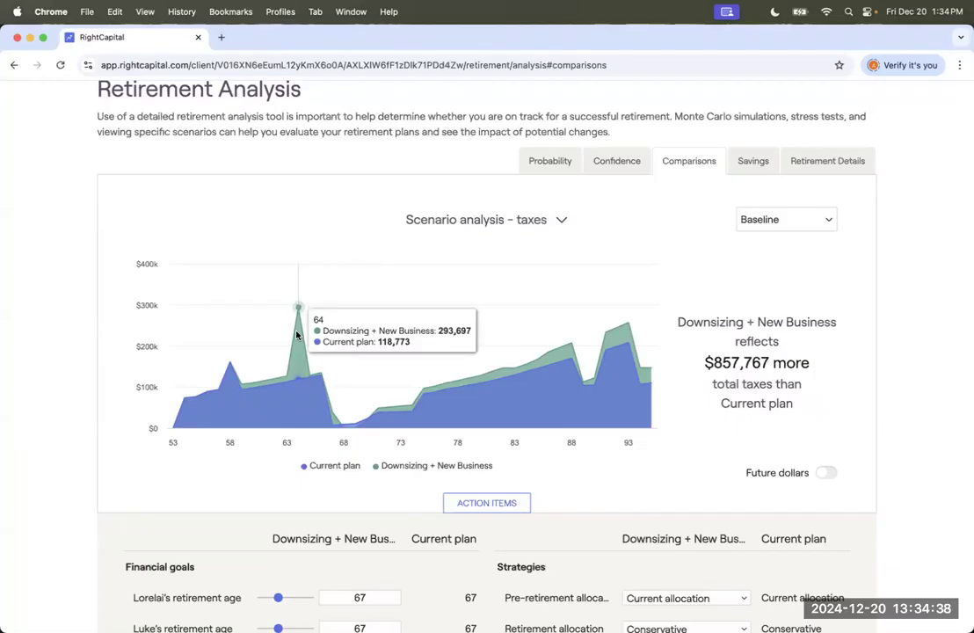
{"action": "left_click", "coordinate": [446, 220]}
{"action": "left_click", "coordinate": [447, 244]}
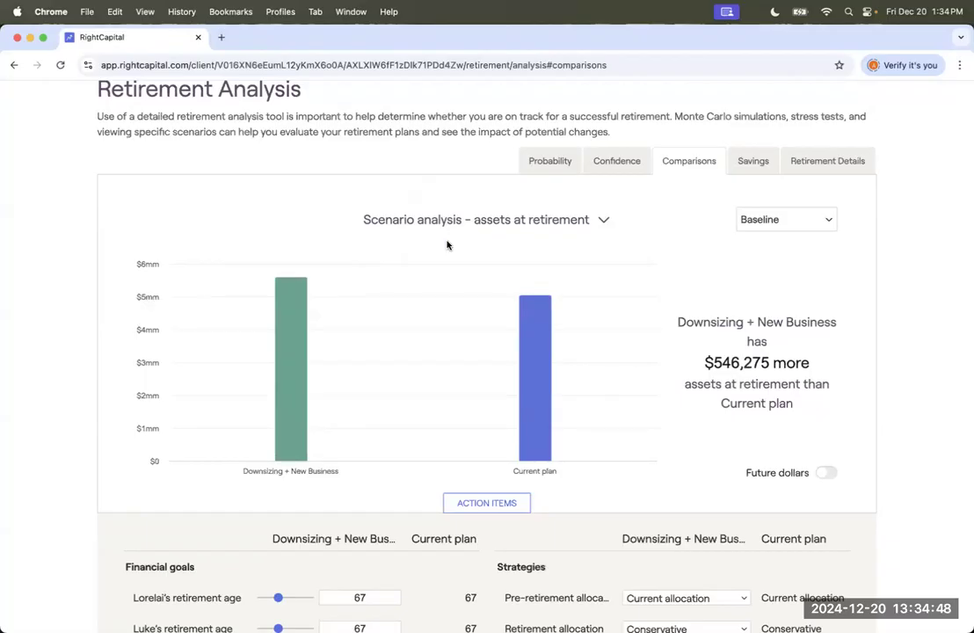
Step: View the cash flow Waterfall map for the Downsizing + New Business plan at the 2037 retirement year
{"action": "scroll", "coordinate": [447, 245], "scroll_direction": "up", "scroll_amount": 3}
{"action": "left_click", "coordinate": [647, 138]}
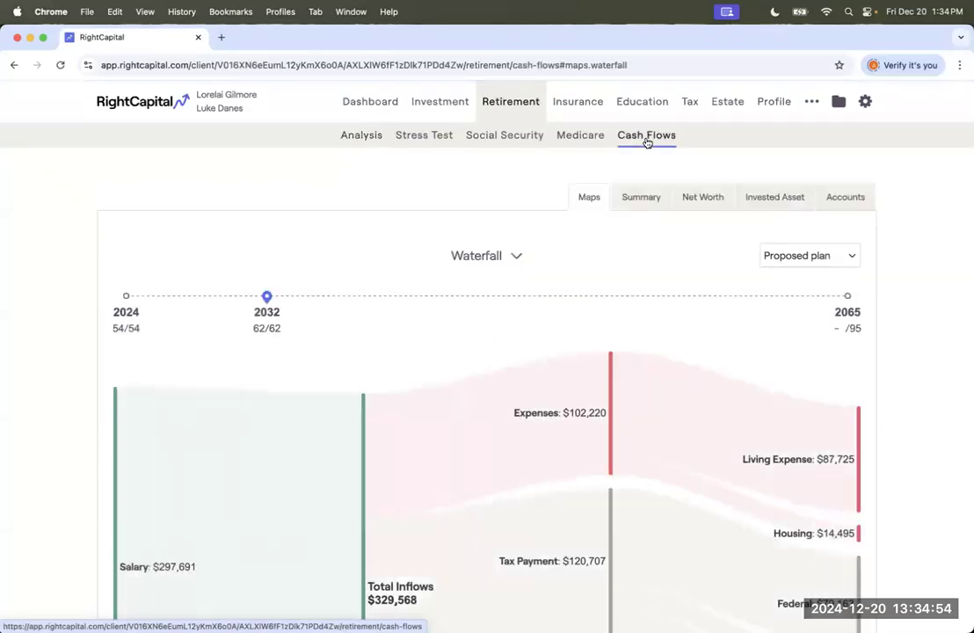
{"action": "left_click", "coordinate": [764, 257]}
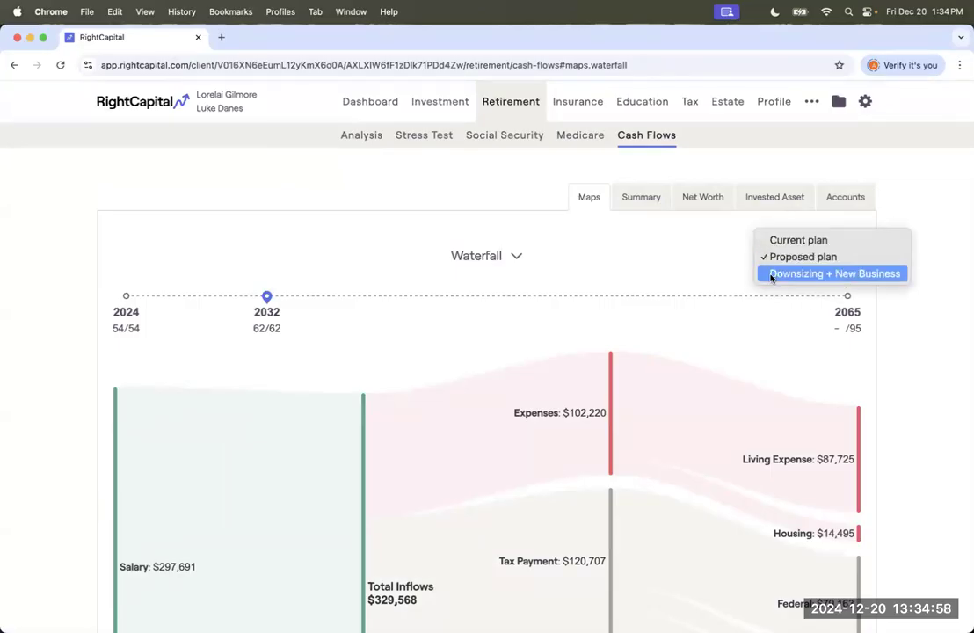
{"action": "left_click", "coordinate": [771, 276]}
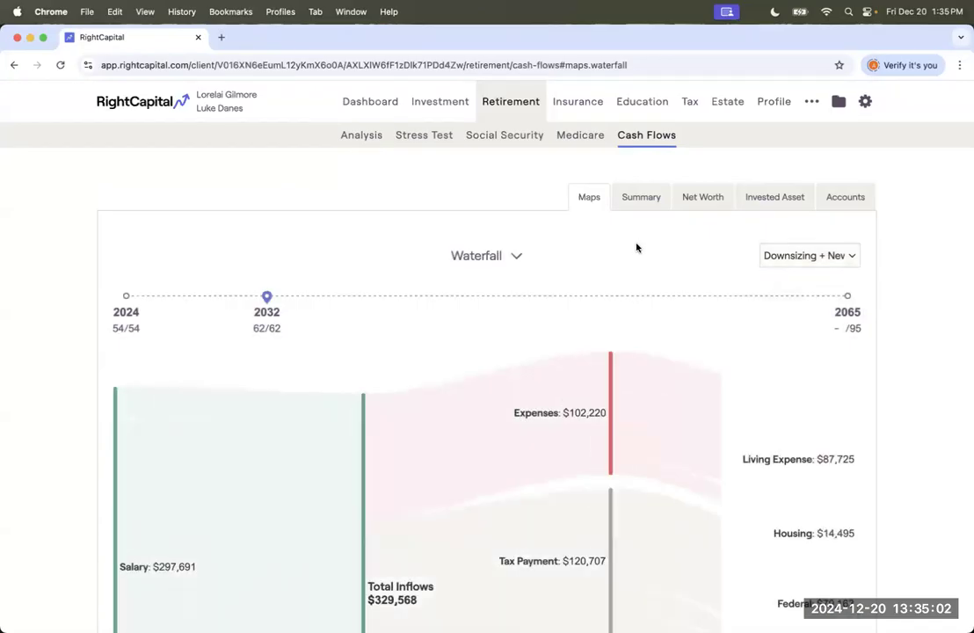
{"action": "scroll", "coordinate": [629, 225], "scroll_direction": "down", "scroll_amount": 5}
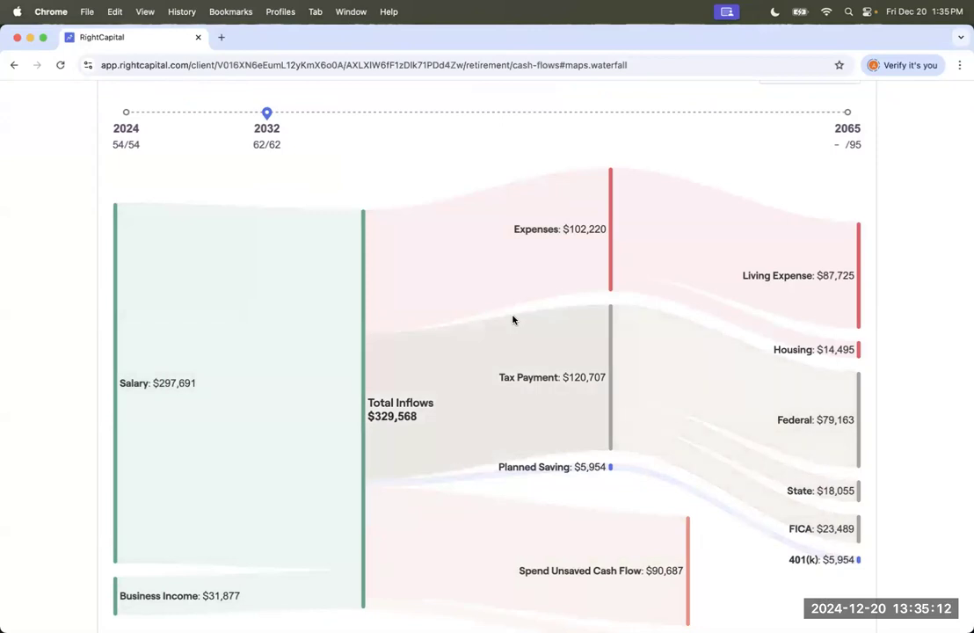
{"action": "left_click_drag", "start_coordinate": [266, 114], "coordinate": [354, 114]}
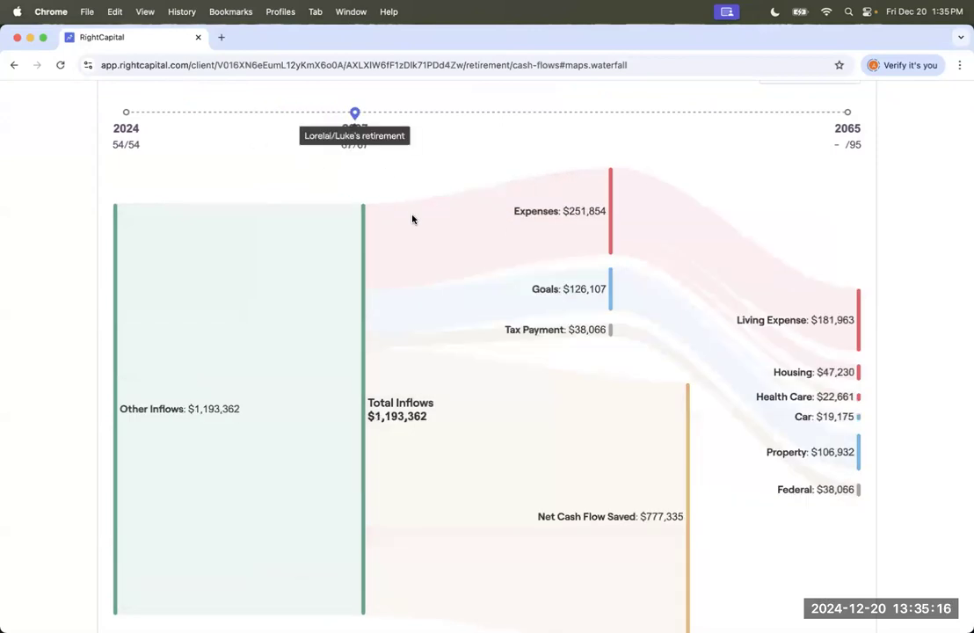
Step: Examine the Sale of Businesses breakdown under Other Inflows in the cash flow summary, and return to the summary
{"action": "scroll", "coordinate": [414, 244], "scroll_direction": "up", "scroll_amount": 3}
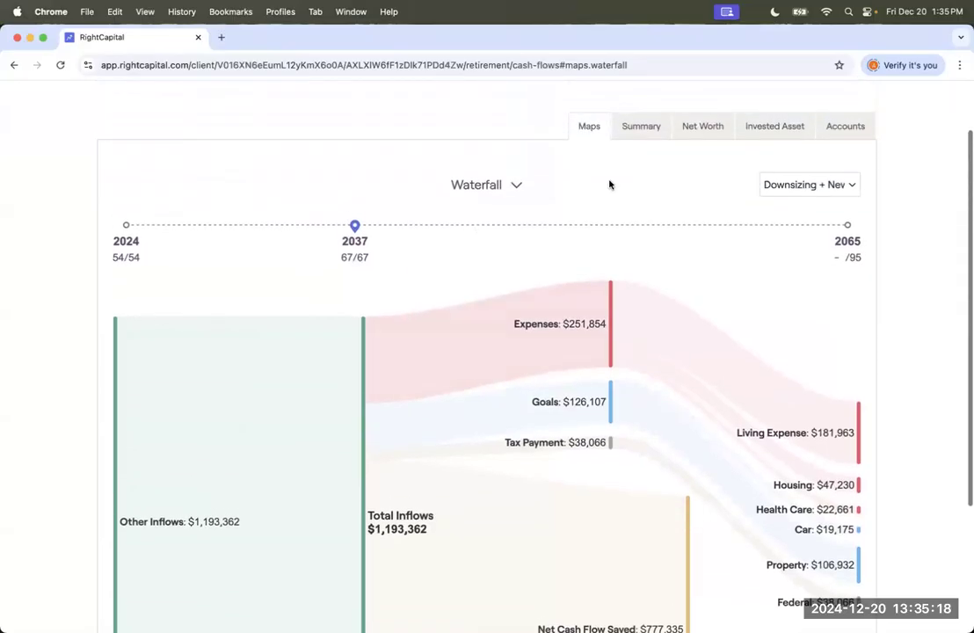
{"action": "left_click", "coordinate": [635, 129]}
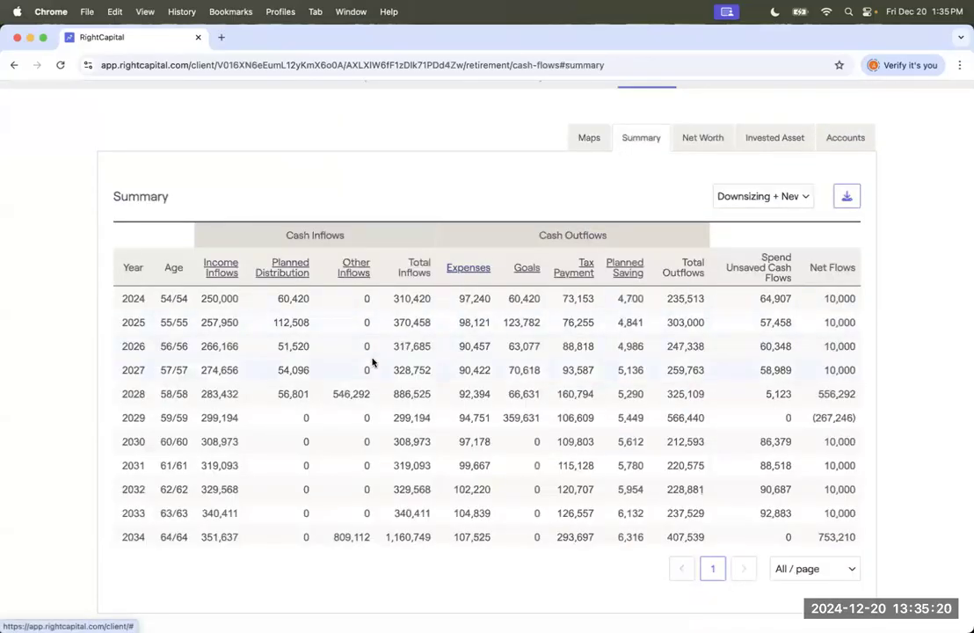
{"action": "left_click", "coordinate": [353, 267]}
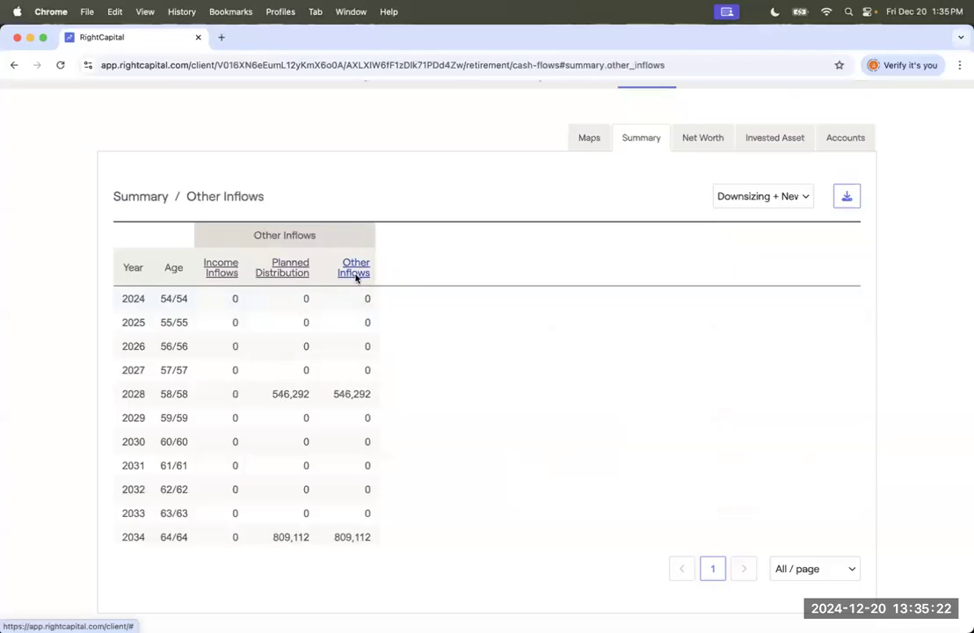
{"action": "left_click", "coordinate": [324, 271]}
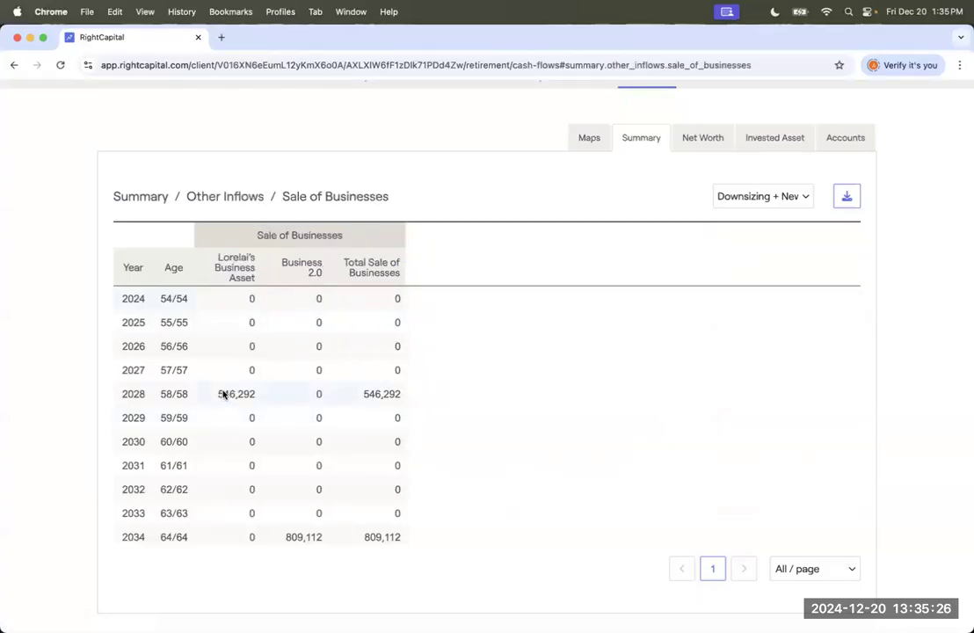
{"action": "scroll", "coordinate": [382, 475], "scroll_direction": "down", "scroll_amount": 3}
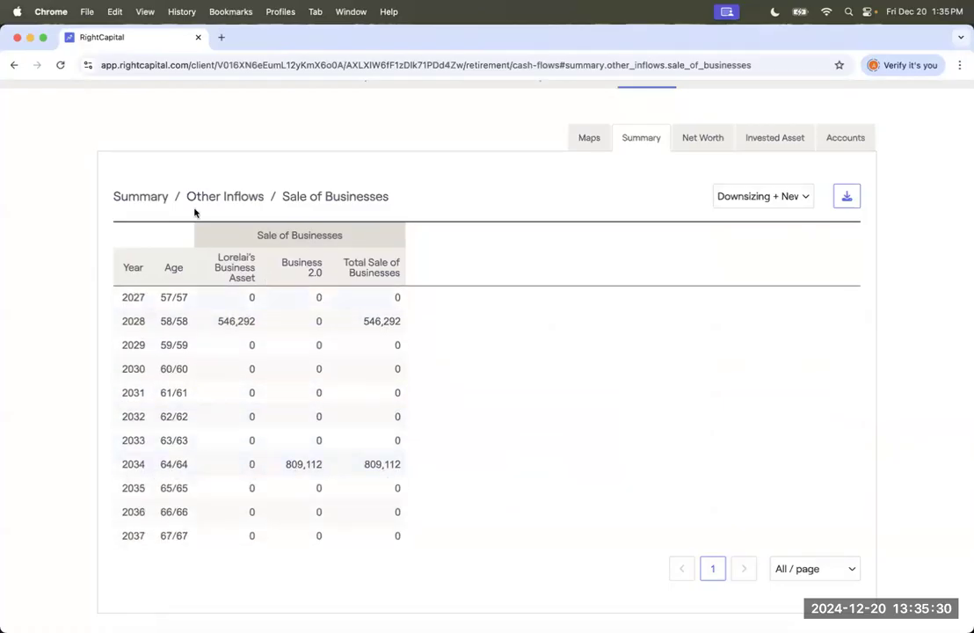
{"action": "left_click", "coordinate": [153, 199]}
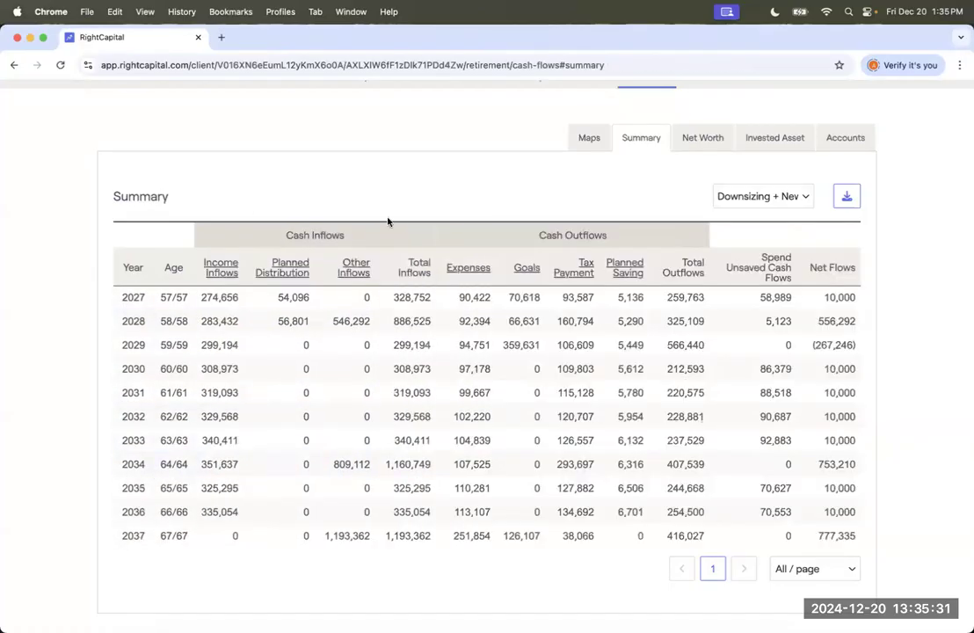
Step: Examine the Car and Asset Purchase breakdowns under Goals in the cash flow summary, and return to the goals overview
{"action": "left_click", "coordinate": [523, 266]}
{"action": "left_click", "coordinate": [301, 266]}
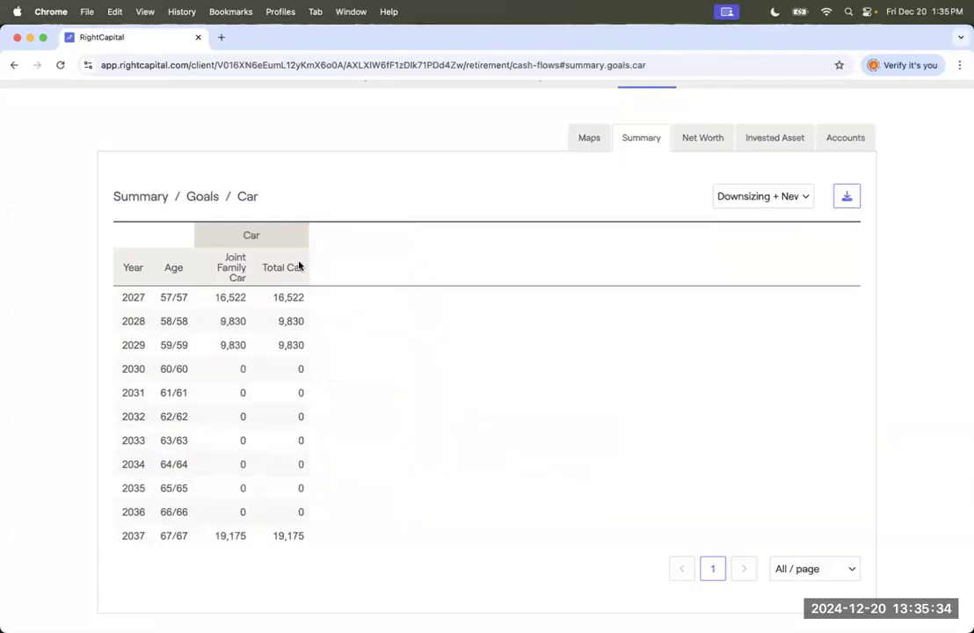
{"action": "left_click", "coordinate": [203, 197]}
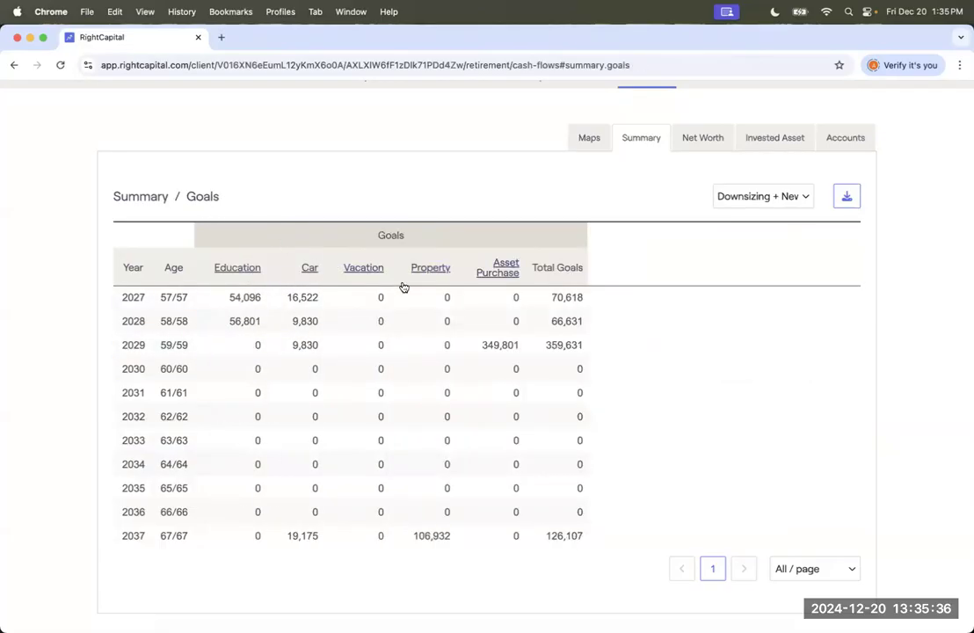
{"action": "left_click", "coordinate": [499, 270]}
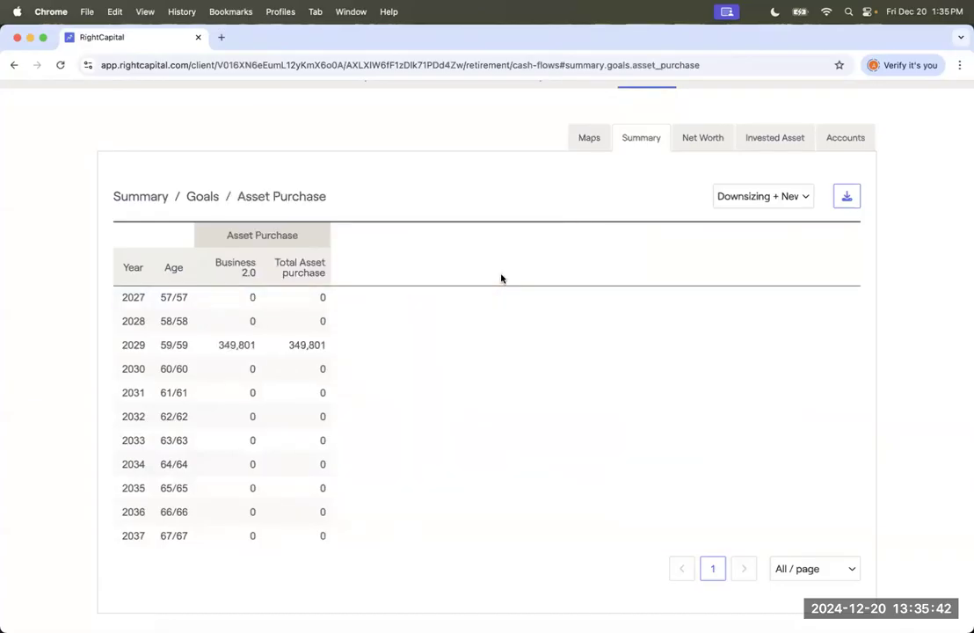
{"action": "left_click", "coordinate": [204, 196]}
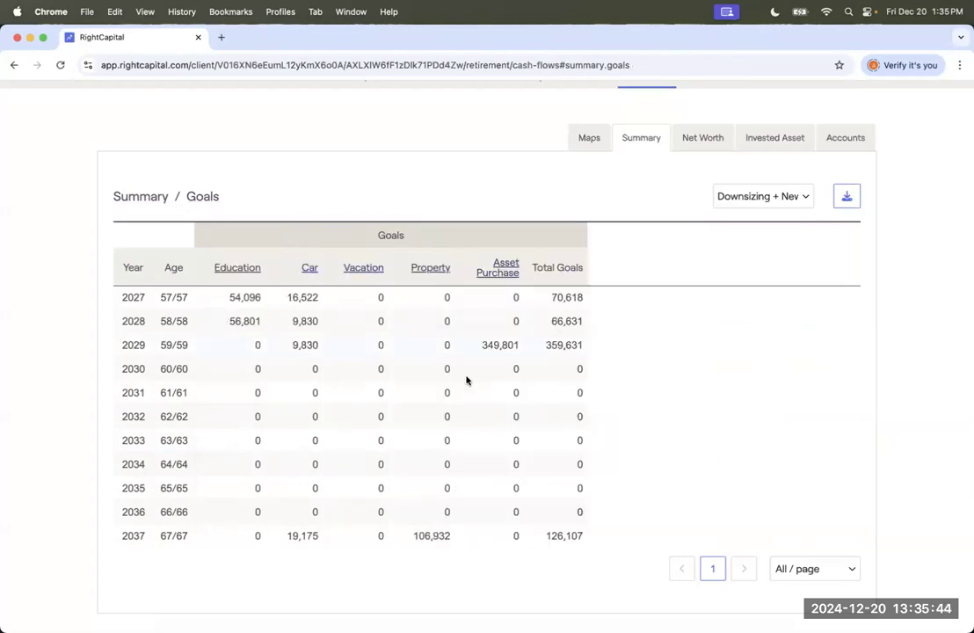
Step: Examine the Property breakdown under Goals for the primary home relocation cost, and return to the cash flow summary
{"action": "scroll", "coordinate": [464, 373], "scroll_direction": "down", "scroll_amount": 3}
{"action": "left_click", "coordinate": [432, 269]}
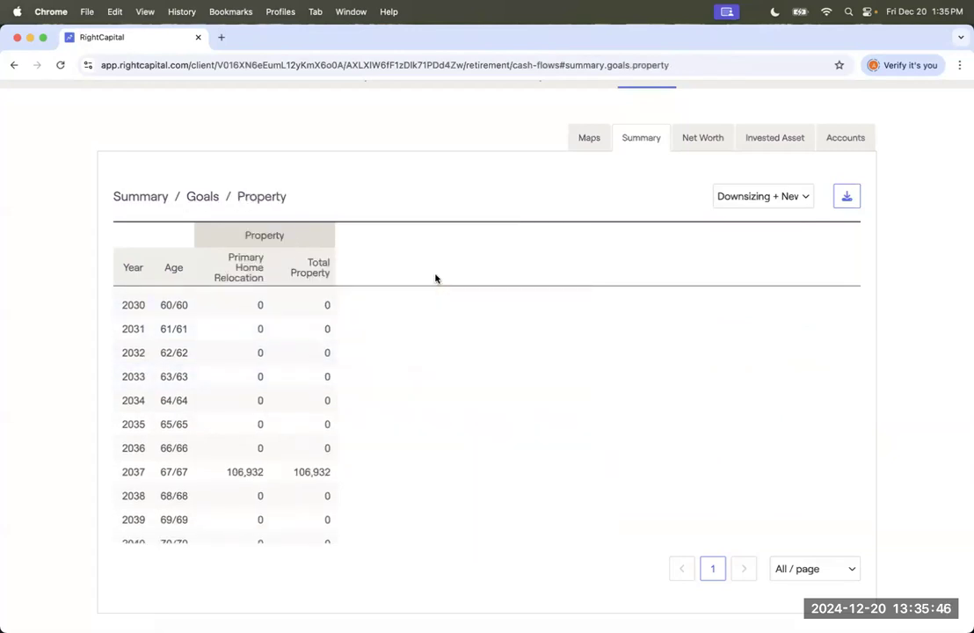
{"action": "left_click", "coordinate": [141, 197]}
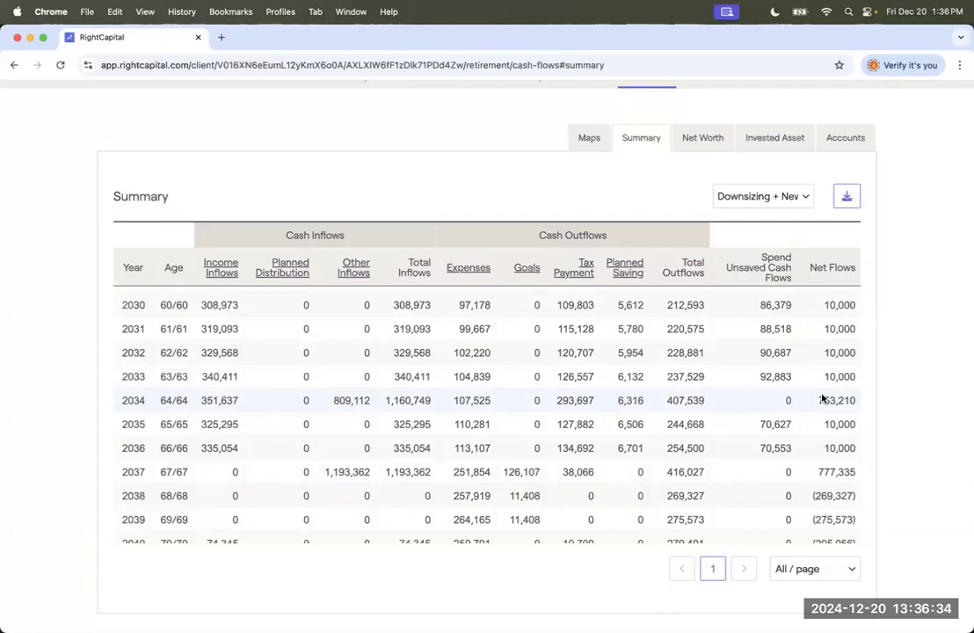
Step: Open the client's methodology settings to review the calculation options, including the planning method
{"action": "scroll", "coordinate": [801, 207], "scroll_direction": "up", "scroll_amount": 2}
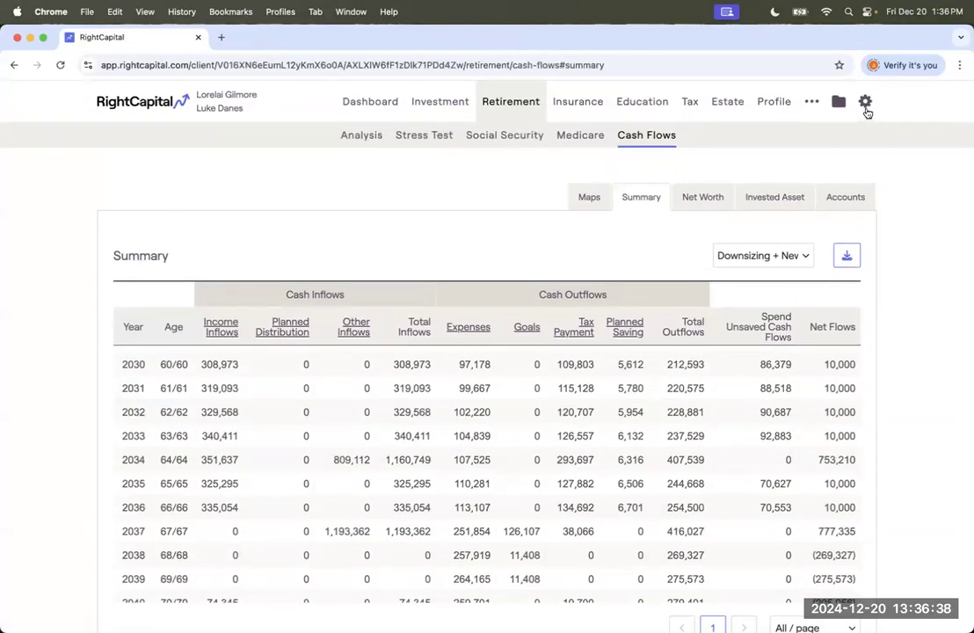
{"action": "left_click", "coordinate": [866, 108]}
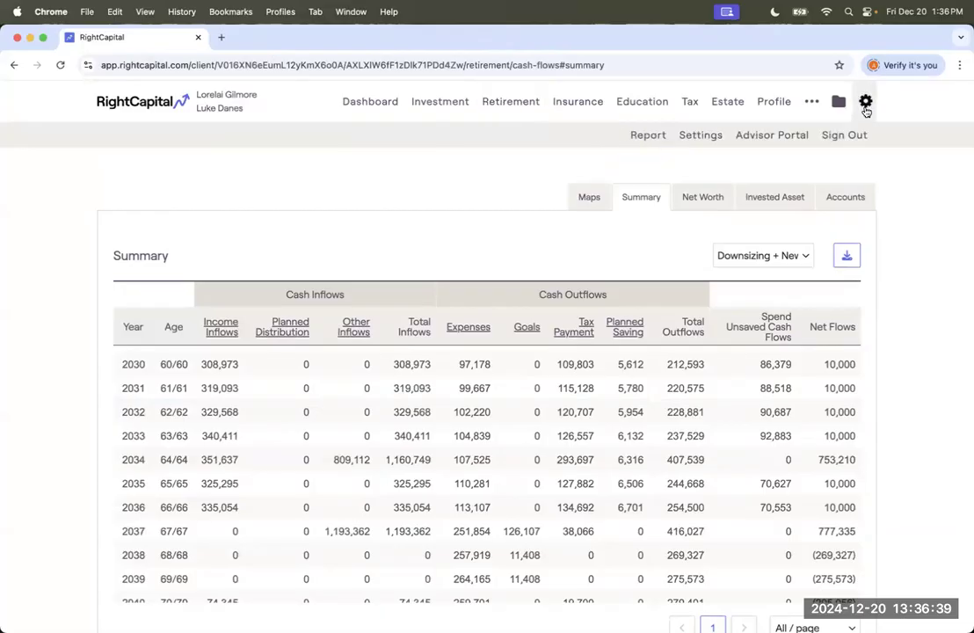
{"action": "left_click", "coordinate": [703, 135]}
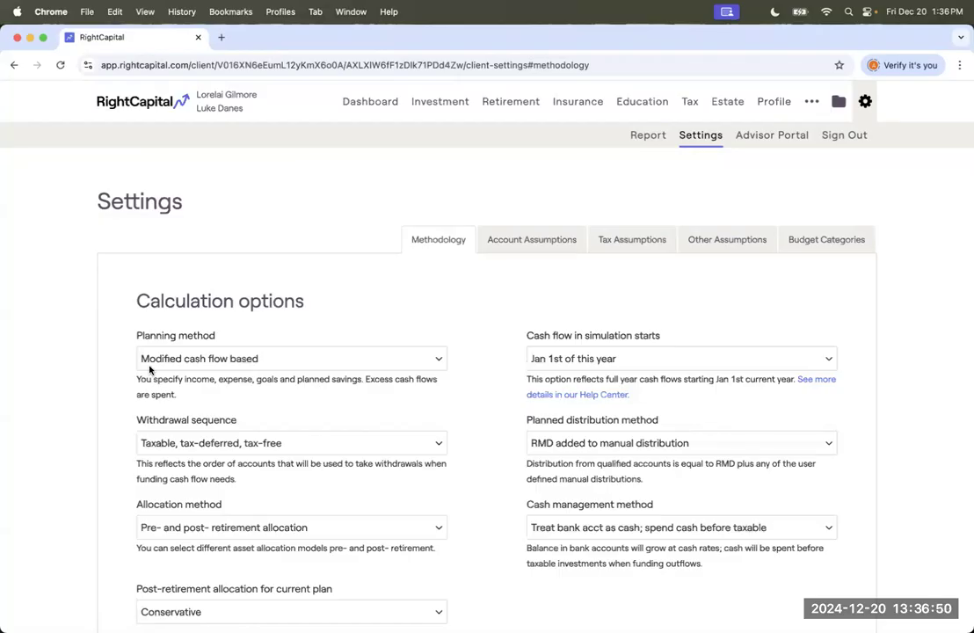
Step: Try the Cash flow based planning method in the calculation options, and restore Modified cash flow based
{"action": "left_click", "coordinate": [291, 363]}
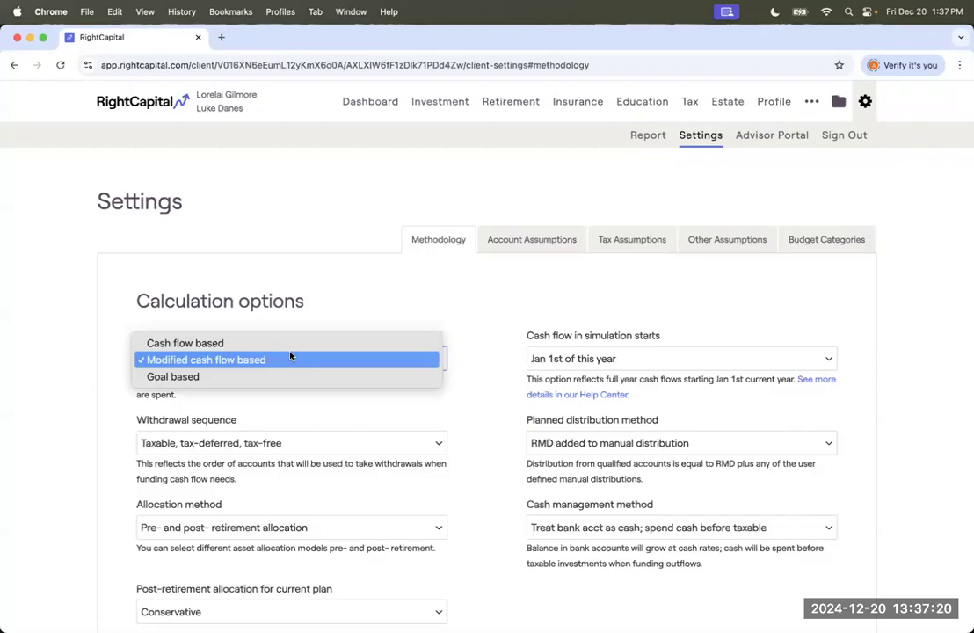
{"action": "left_click", "coordinate": [288, 343]}
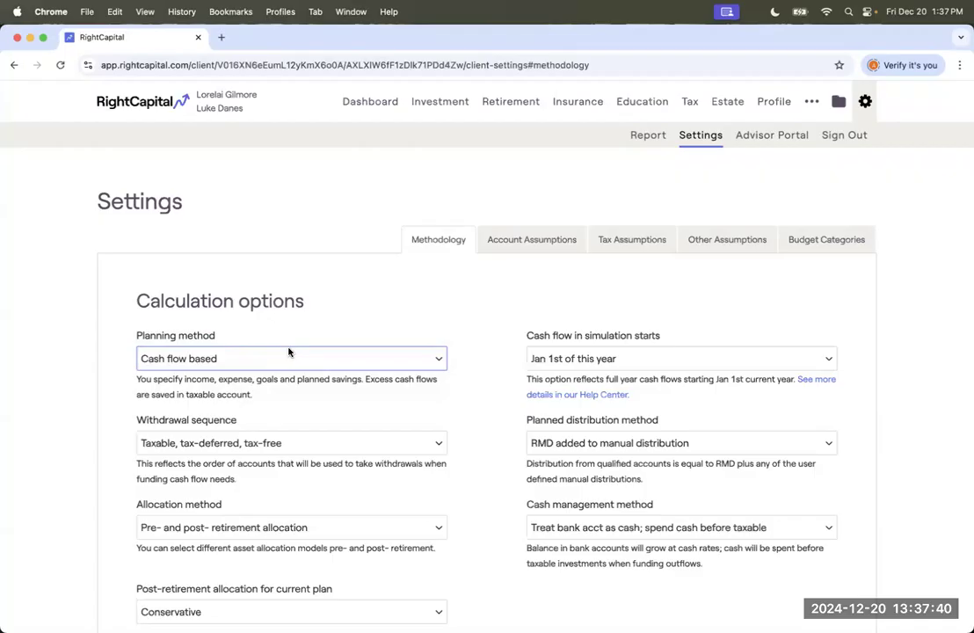
{"action": "left_click", "coordinate": [288, 353]}
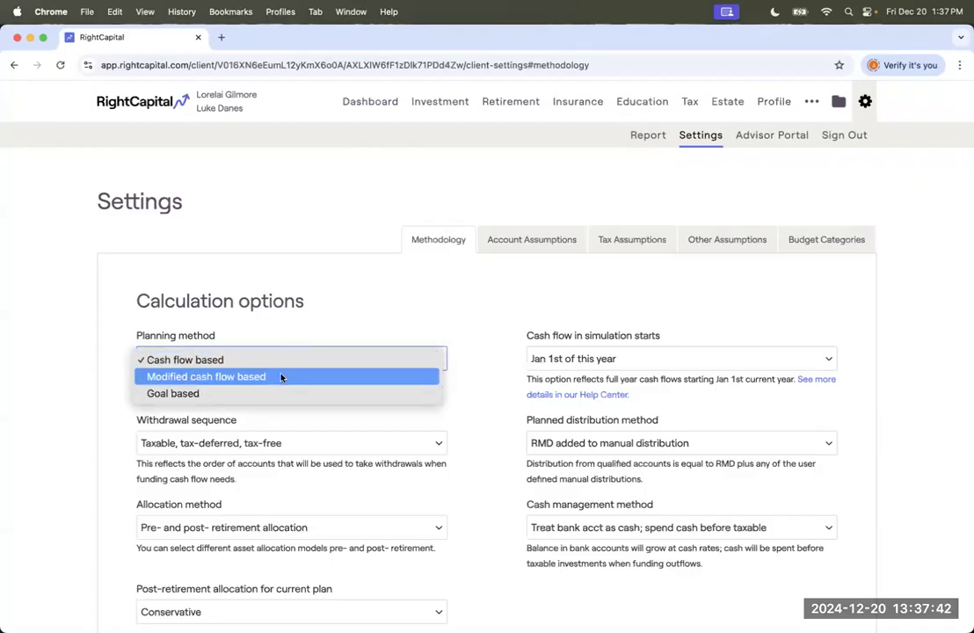
{"action": "left_click", "coordinate": [281, 377]}
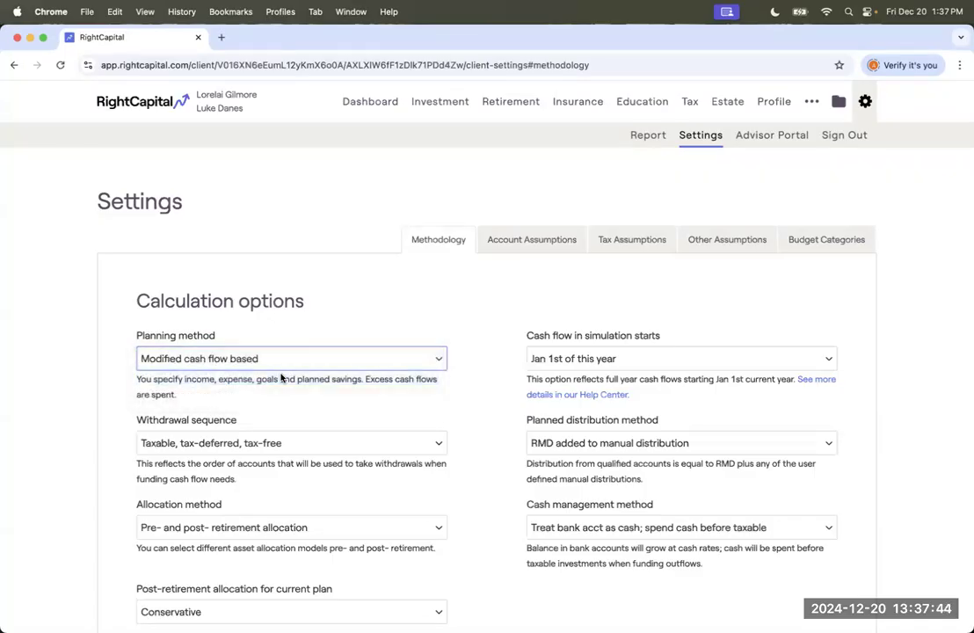